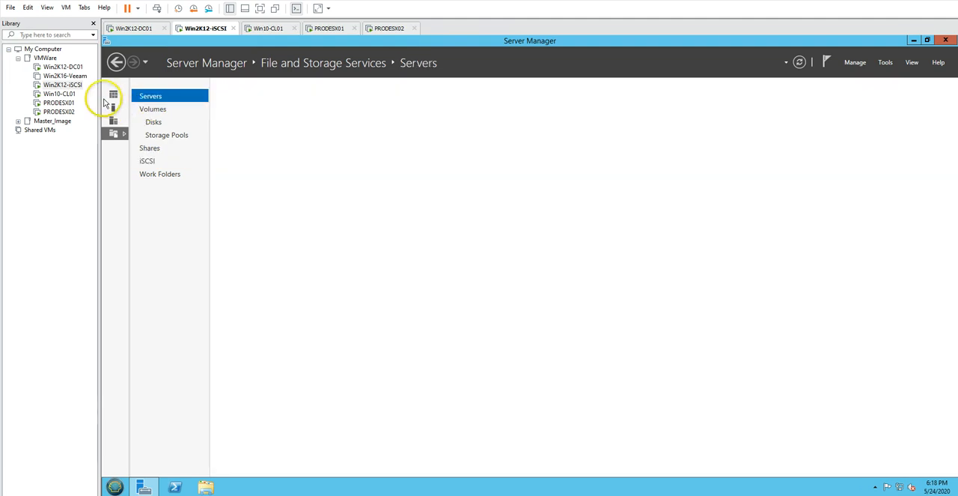
Examine the iSCSI server's Server Manager dashboard, both ESXi host pages and the vCenter Server summary in Win10-CL01's browser
click(113, 95)
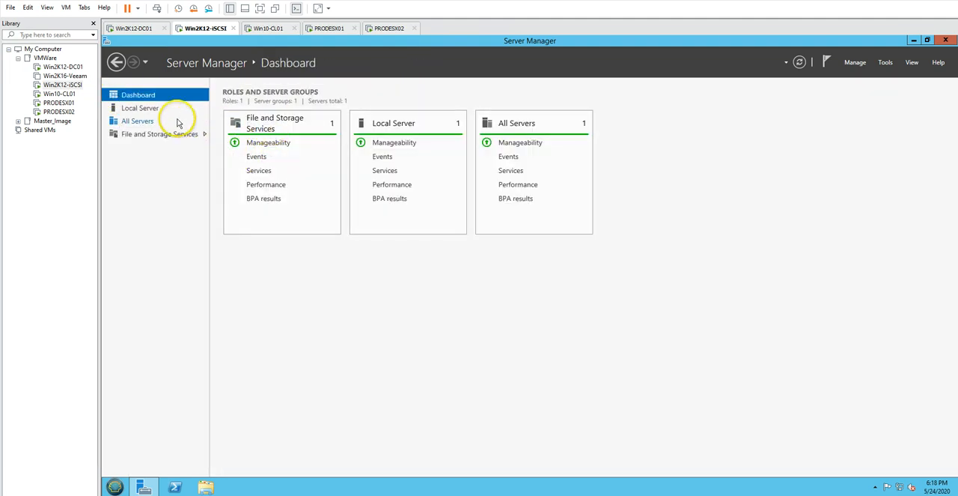
click(268, 28)
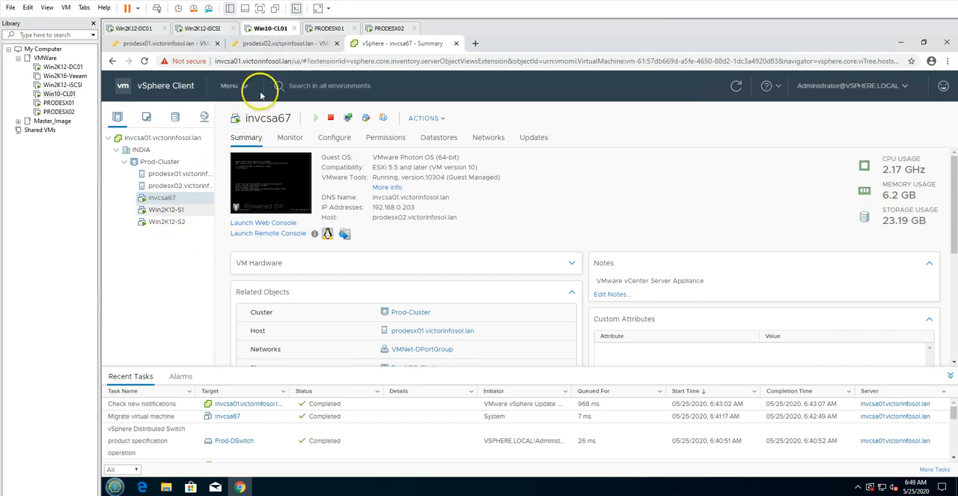
click(281, 43)
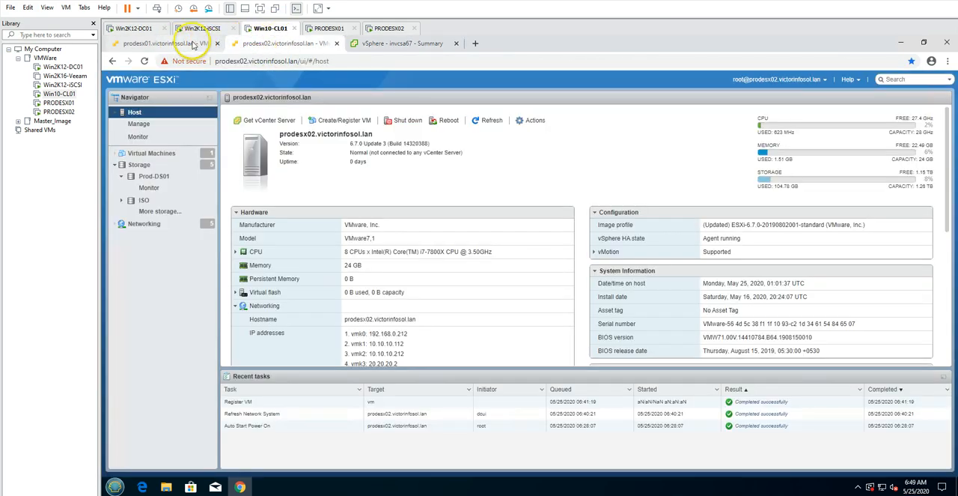
click(378, 44)
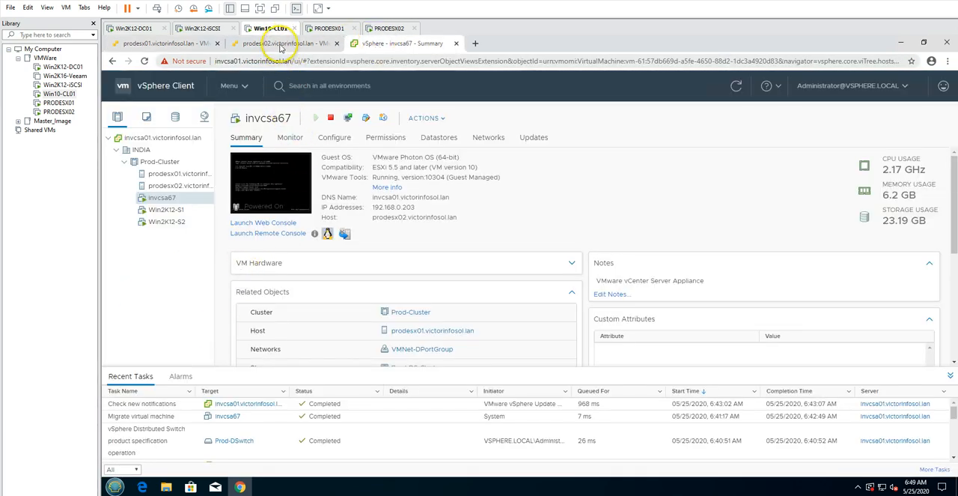
click(166, 45)
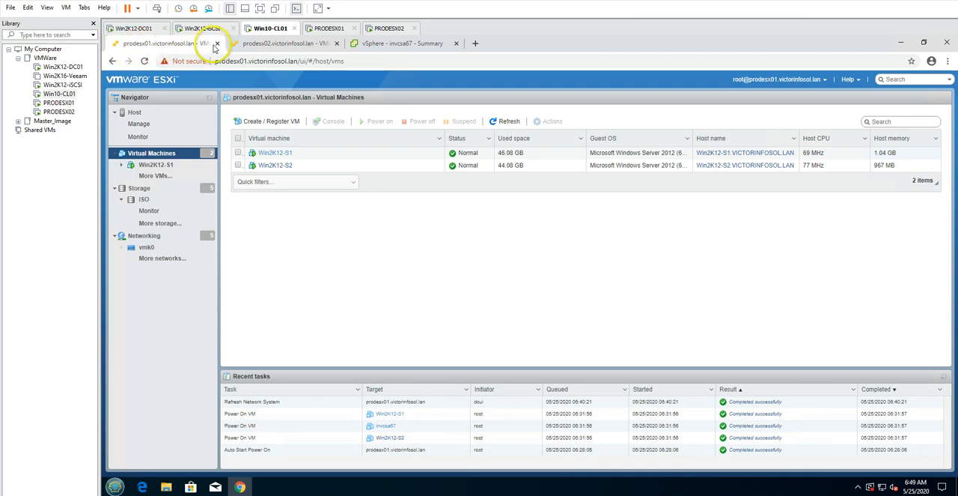
click(258, 43)
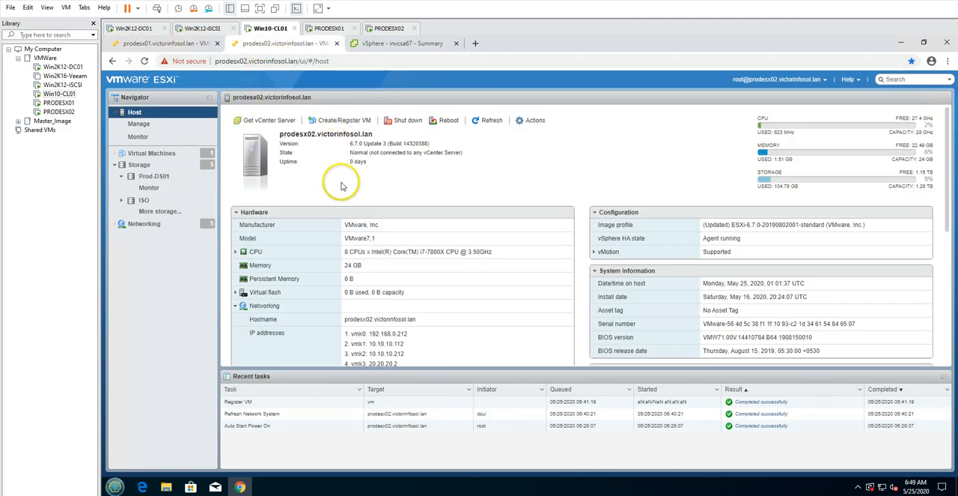
click(388, 45)
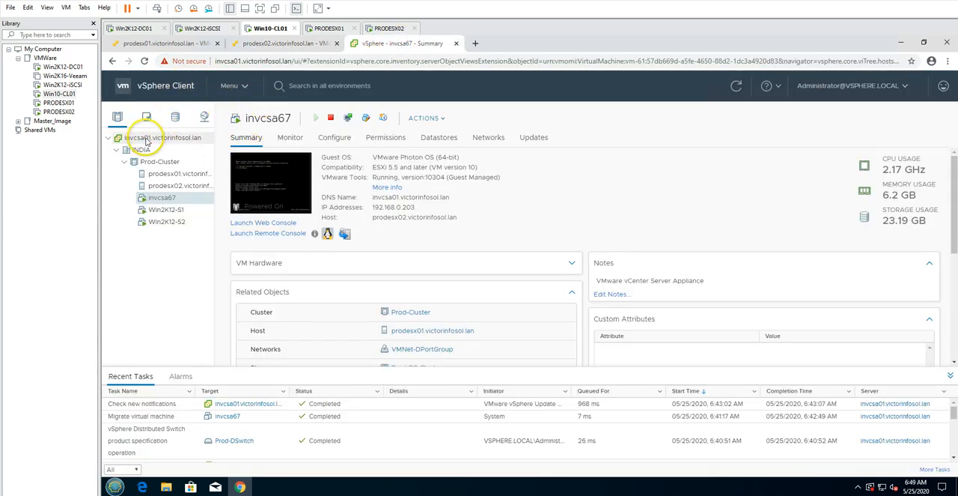
click(148, 138)
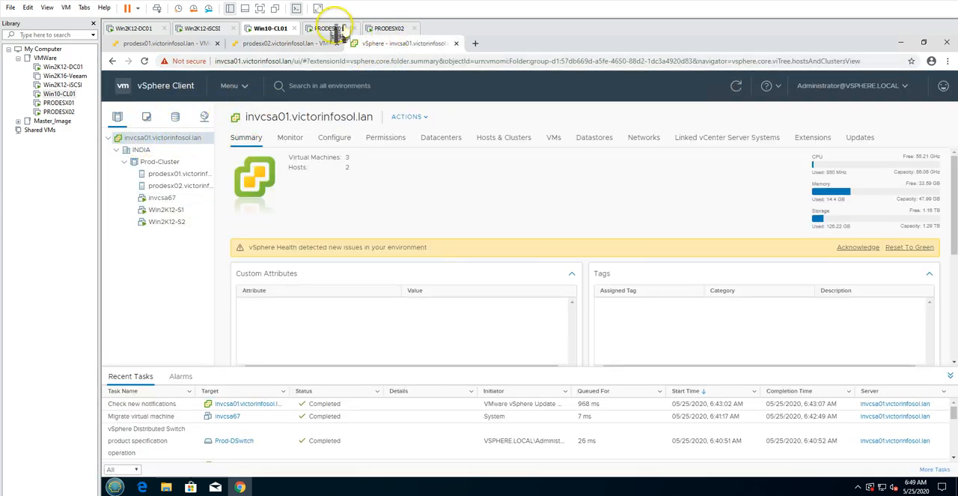
View the PRODESX01 and PRODESX02 consoles and return to the Win10-CL01 virtual machine
click(337, 30)
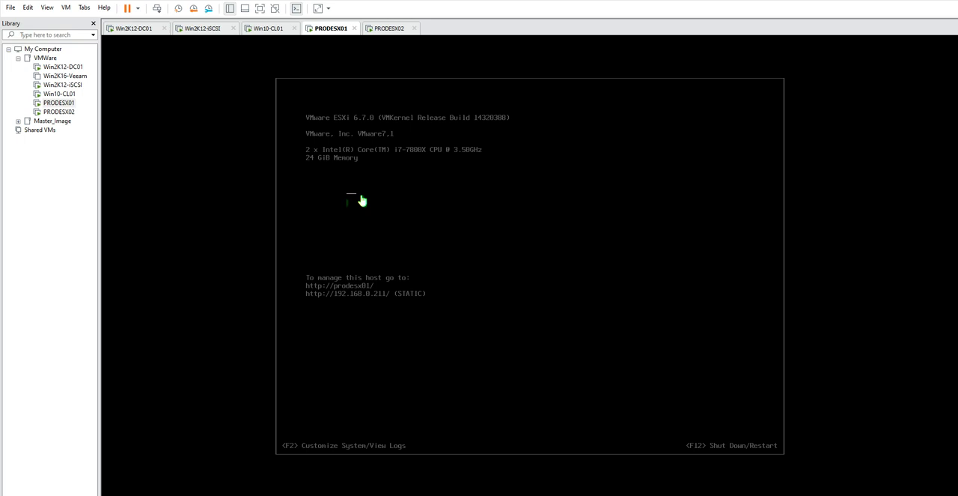
click(382, 30)
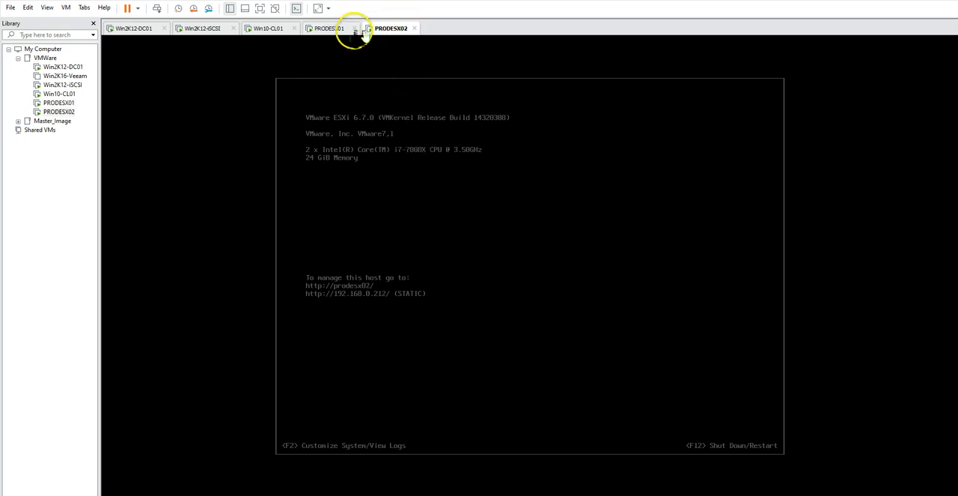
click(331, 30)
click(269, 30)
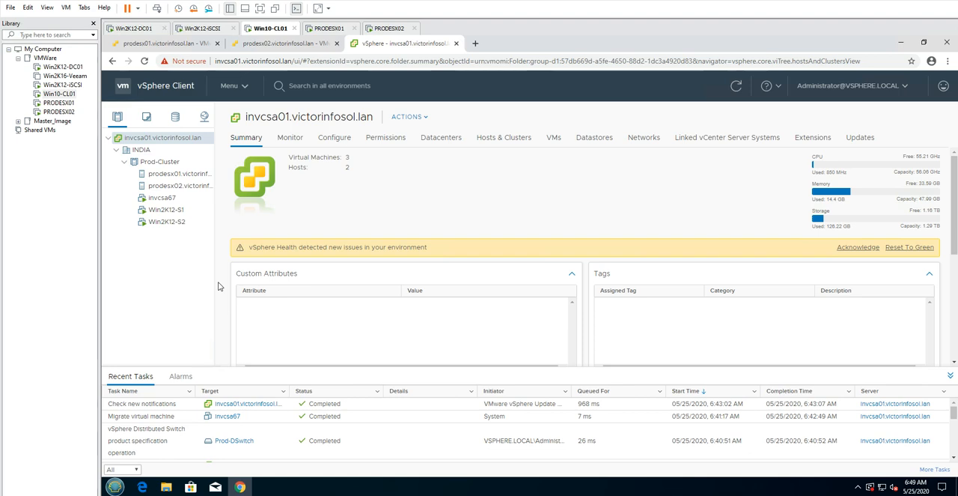
In Win10-CL01's virtual machine settings, set the CD/DVD drive as connected and using an ISO image file
right_click(261, 45)
right_click(265, 27)
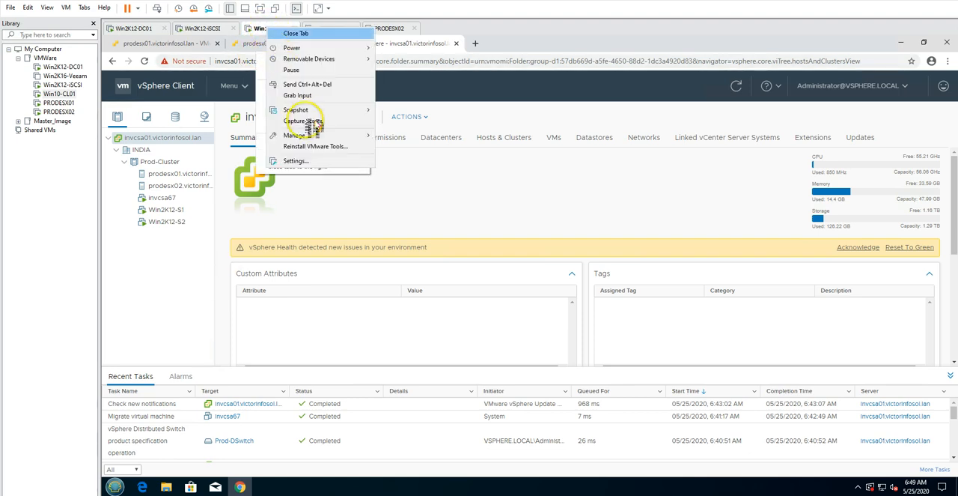
click(312, 161)
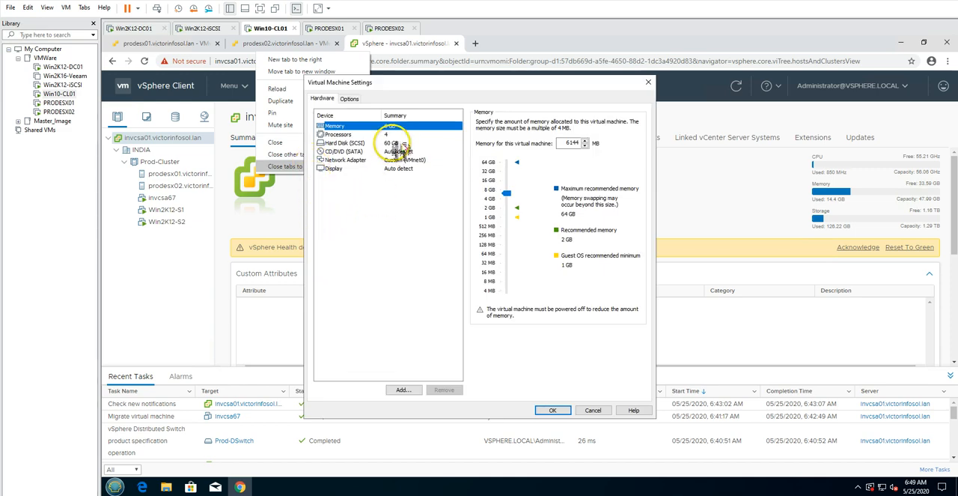
click(395, 144)
click(403, 152)
click(490, 122)
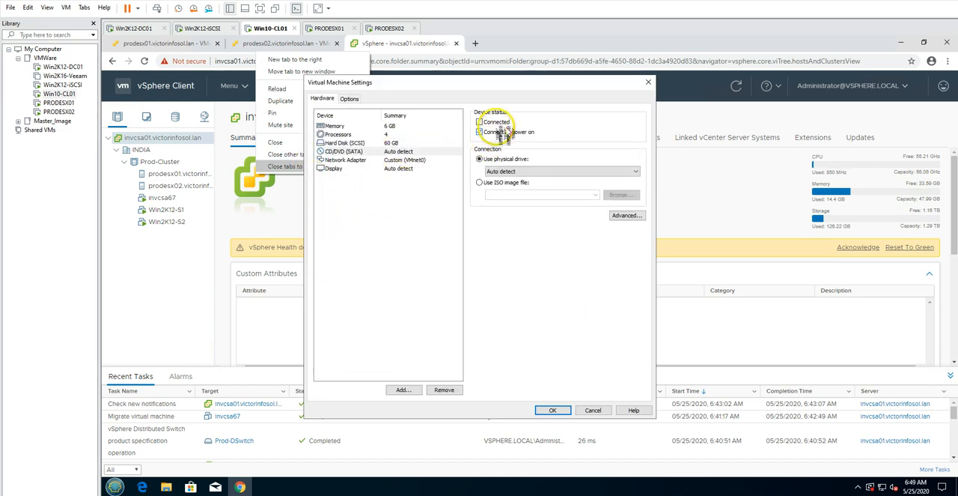
click(480, 182)
click(621, 194)
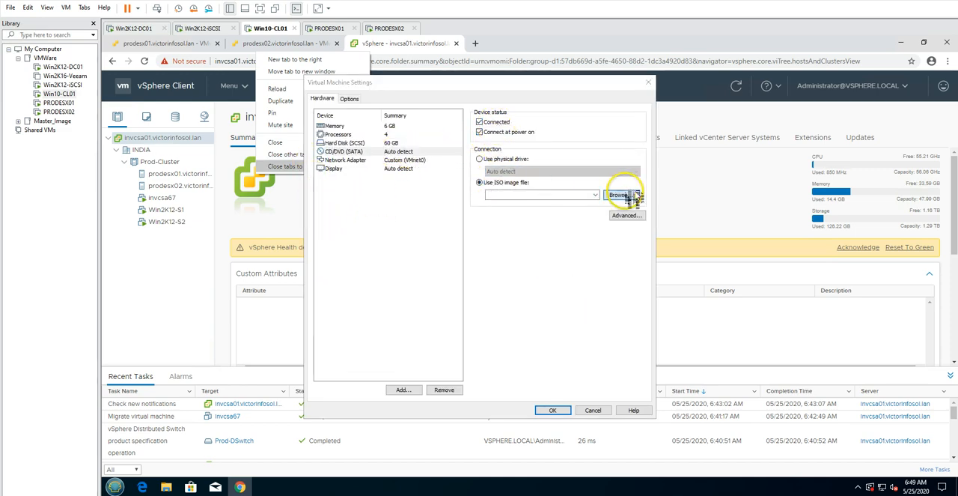
Choose VMware-VCSA-all-7.0.0-15952498 from D:\ISO\VMWare Full\vCenter as the drive's image and apply the settings
click(36, 142)
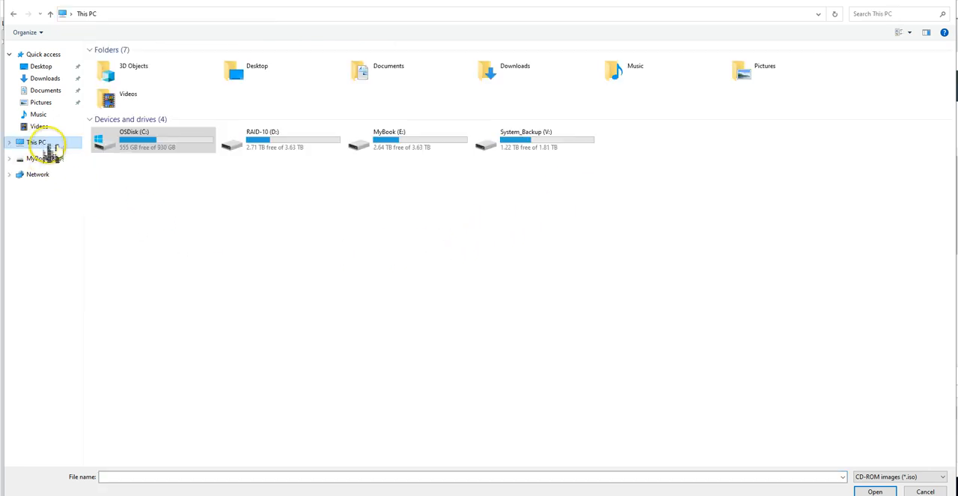
double_click(298, 145)
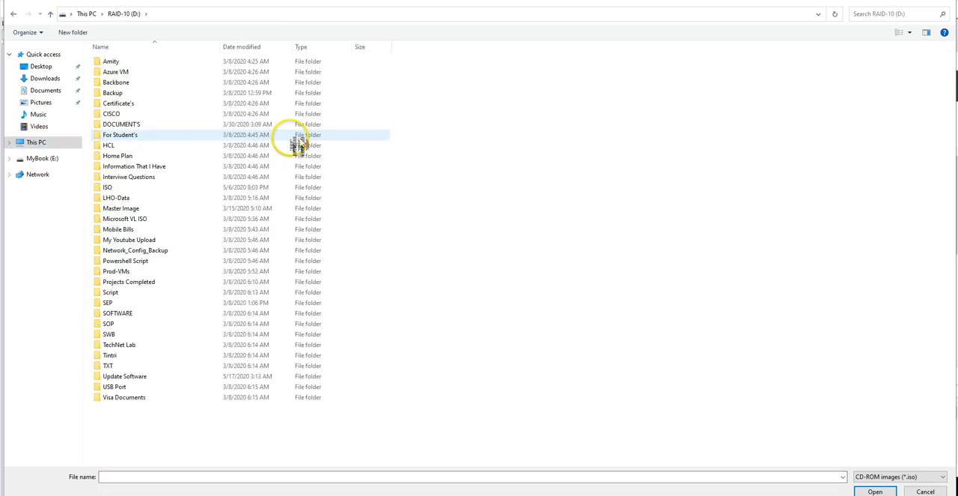
double_click(118, 188)
double_click(122, 166)
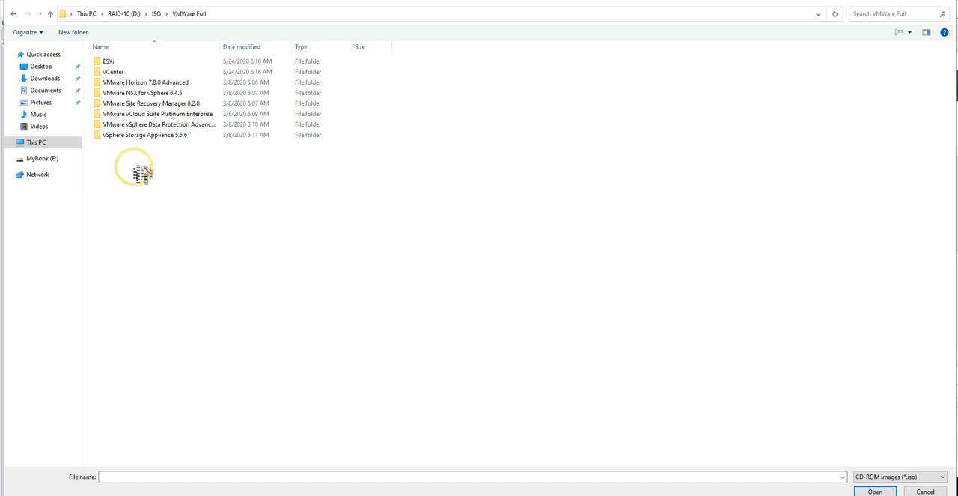
double_click(116, 71)
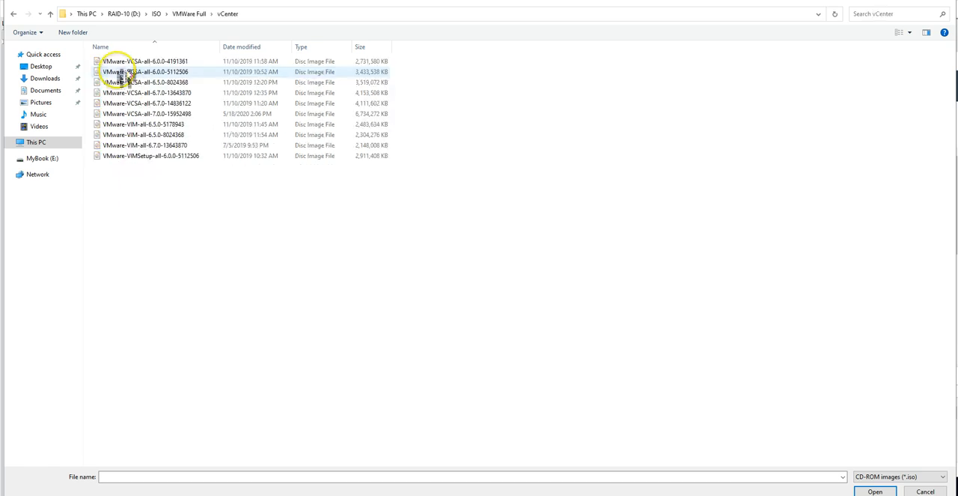
click(167, 114)
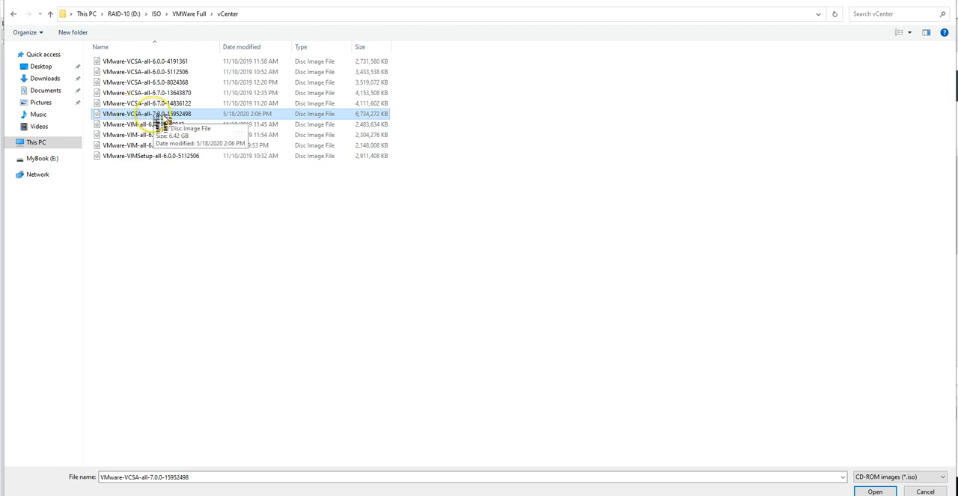
click(875, 491)
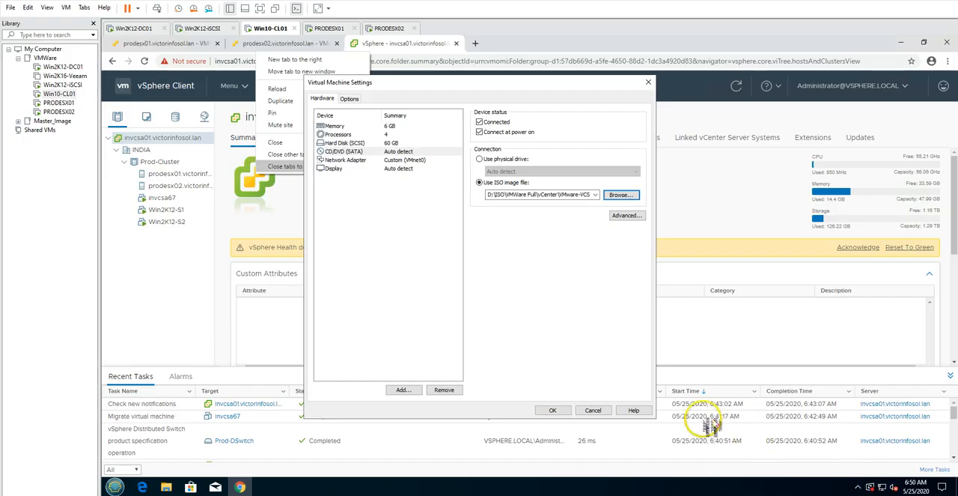
click(557, 410)
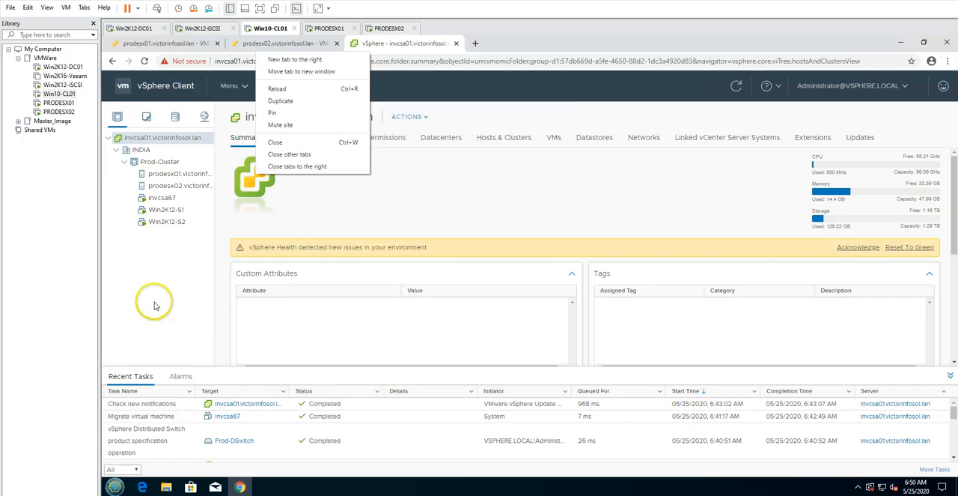
Minimize the guest's browser and open the mounted VMware VCSA disc's files in File Explorer
click(496, 192)
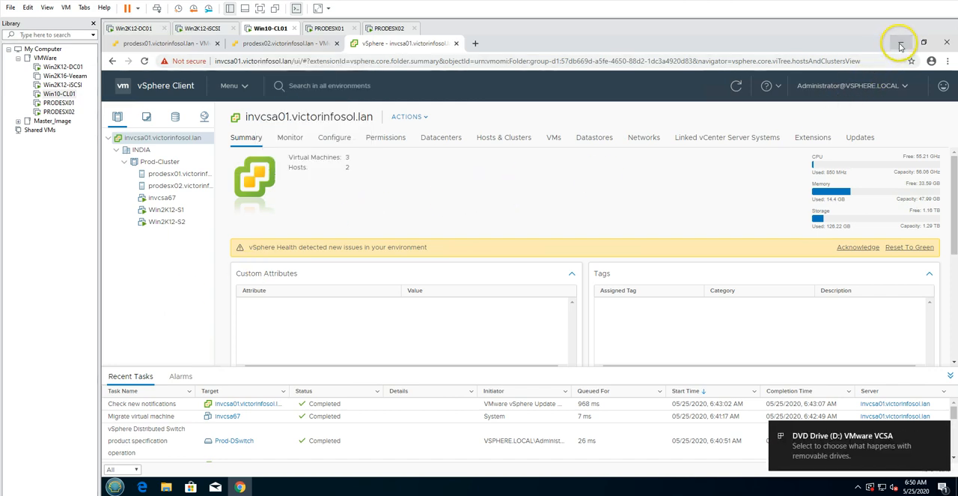
click(901, 42)
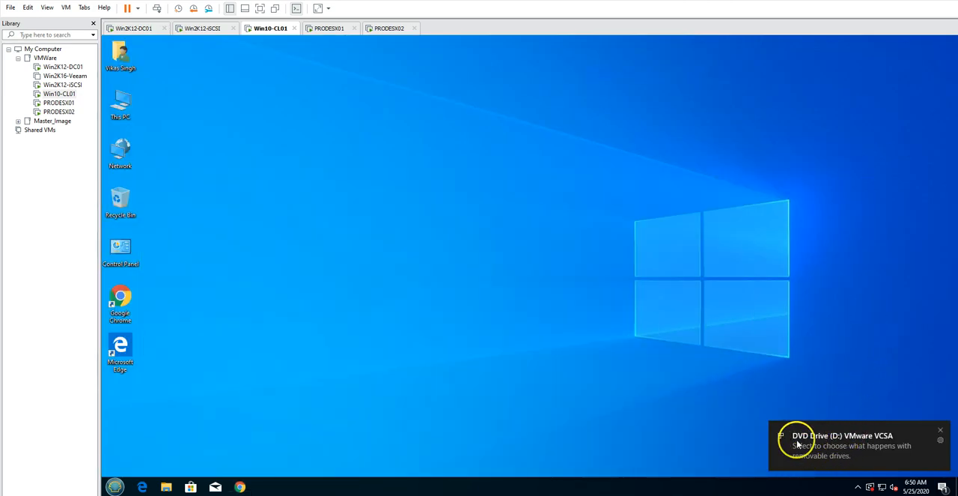
click(863, 446)
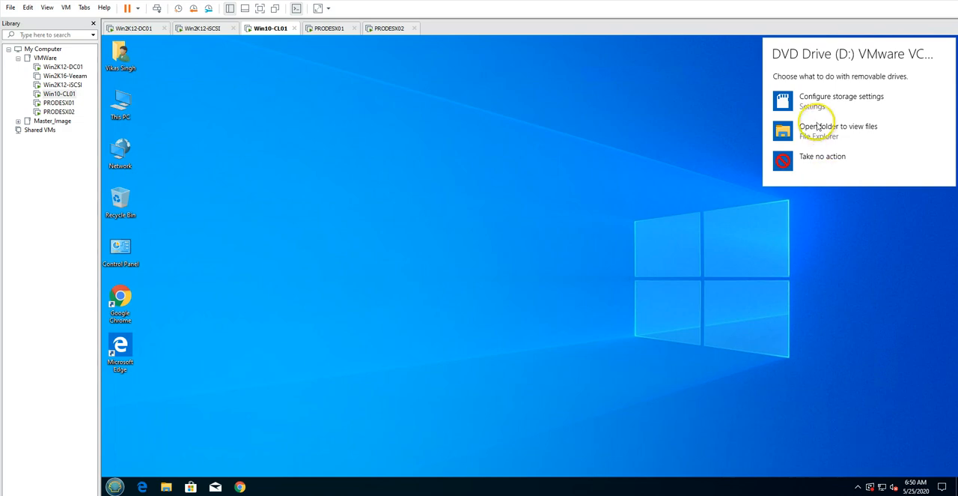
click(819, 127)
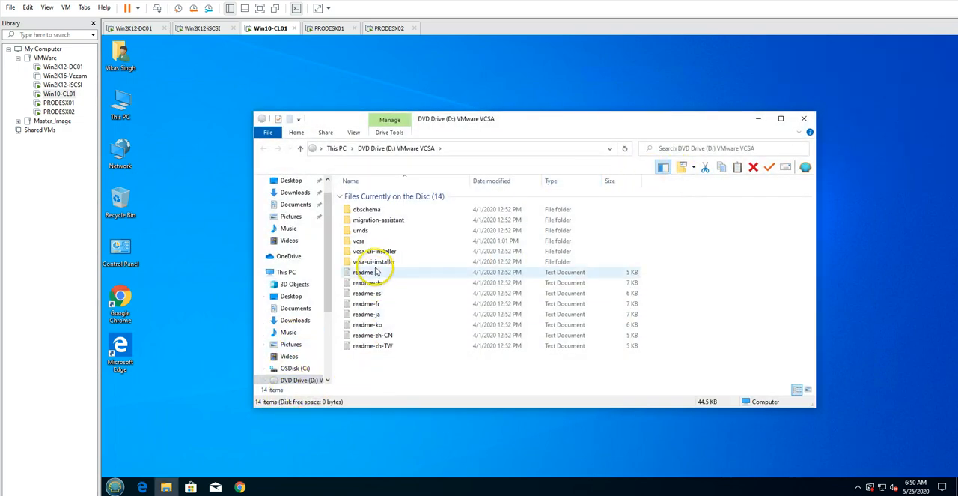
Launch the installer application from the disc's vcsa-ui-installer\win32 folder
double_click(367, 262)
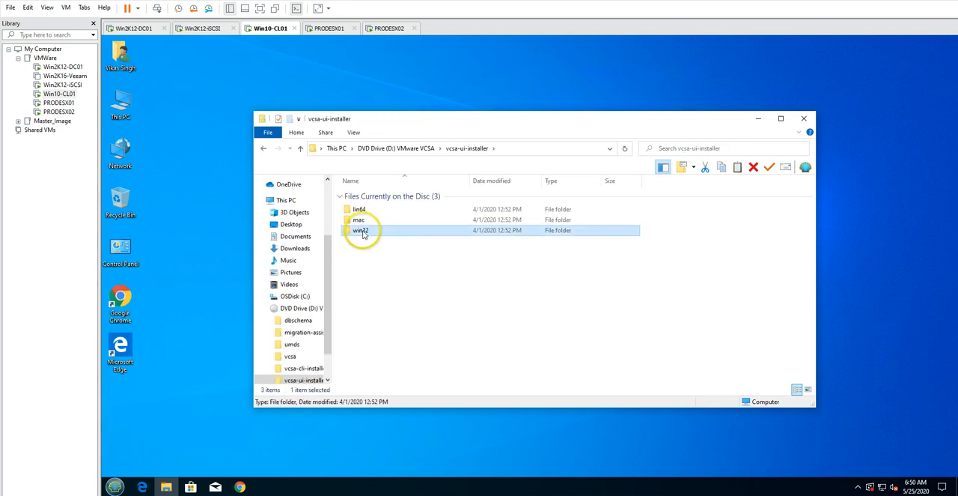
double_click(366, 231)
click(509, 273)
scroll(481, 374, down, 7)
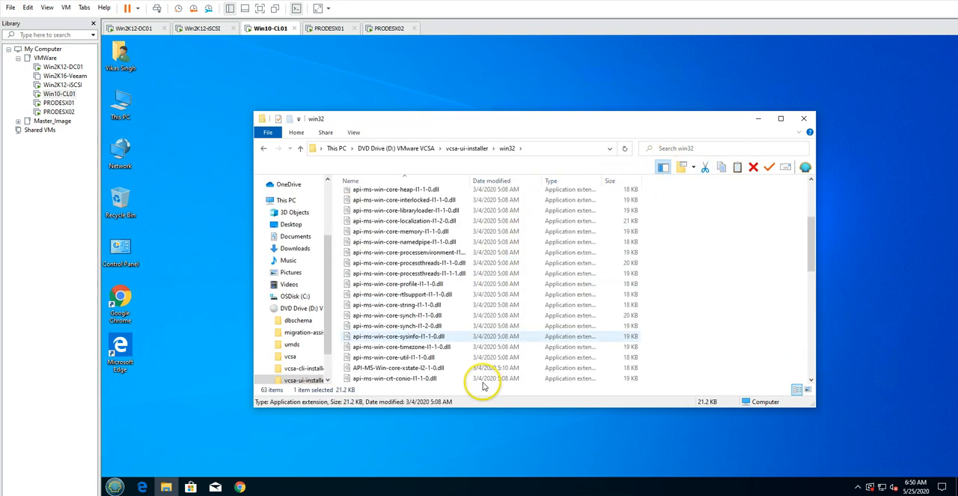
click(413, 337)
scroll(413, 342, down, 6)
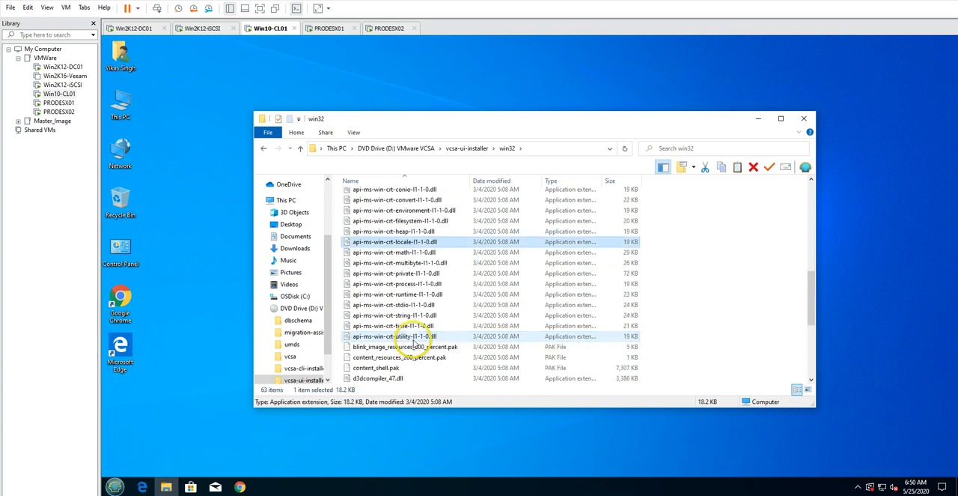
click(371, 317)
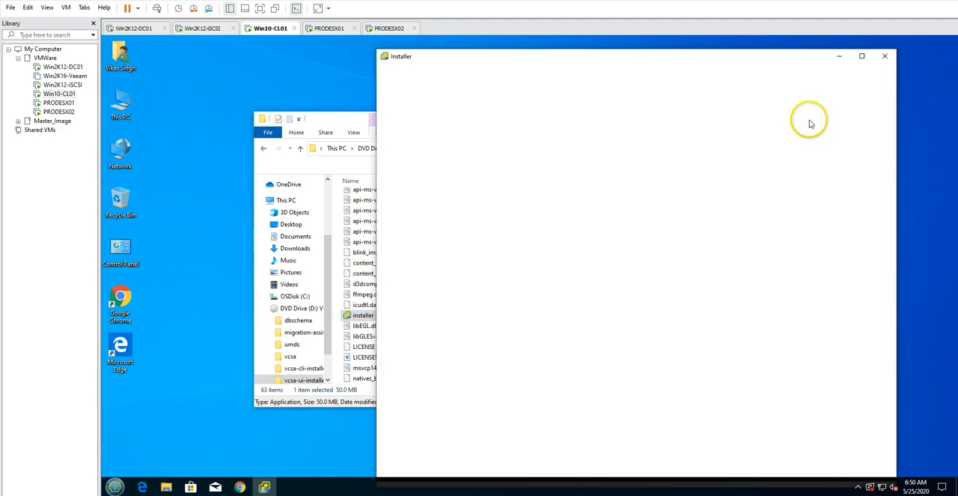
Close the win32 folder window and maximize the vCenter Server installer
click(338, 122)
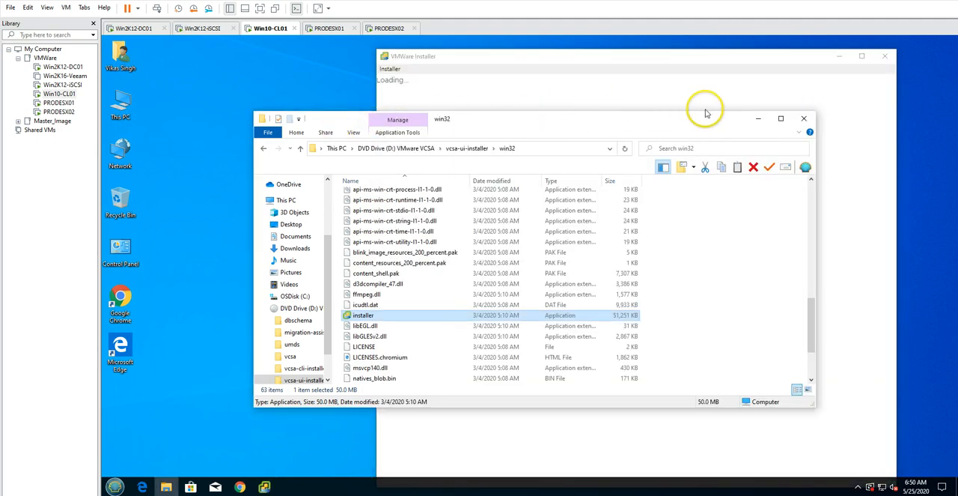
click(804, 113)
click(861, 56)
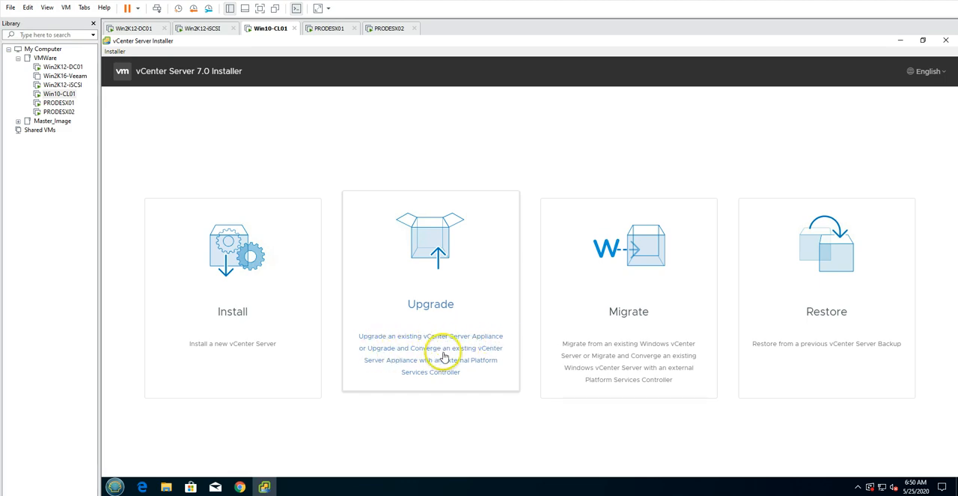
Start the vCenter Server upgrade workflow and highlight the target appliance version in the stage 1 introduction
click(449, 288)
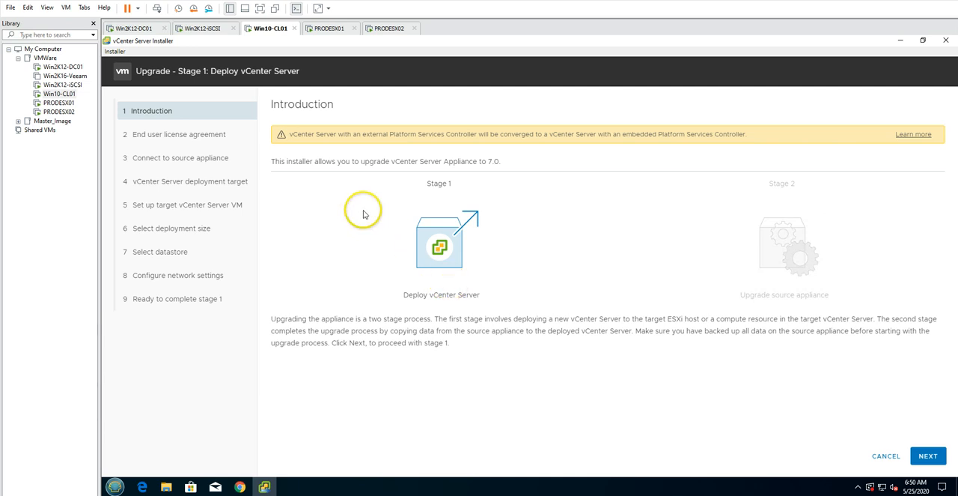
drag(278, 161, 455, 161)
click(405, 163)
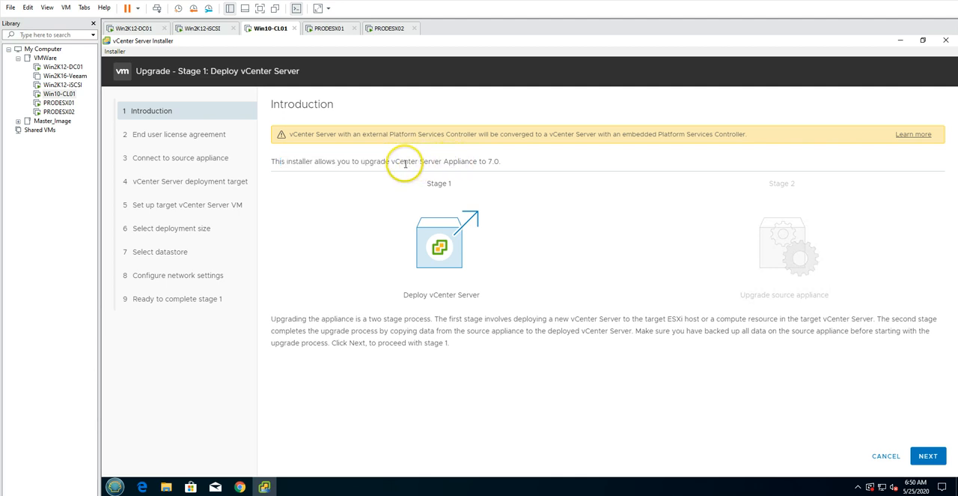
drag(389, 163, 500, 164)
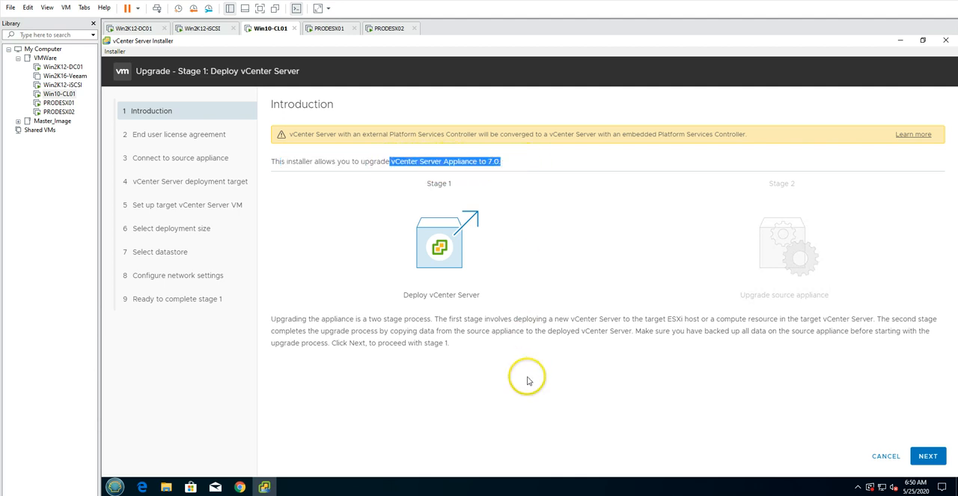
Proceed past the stage 1 introduction and accept the end user license agreement
click(555, 402)
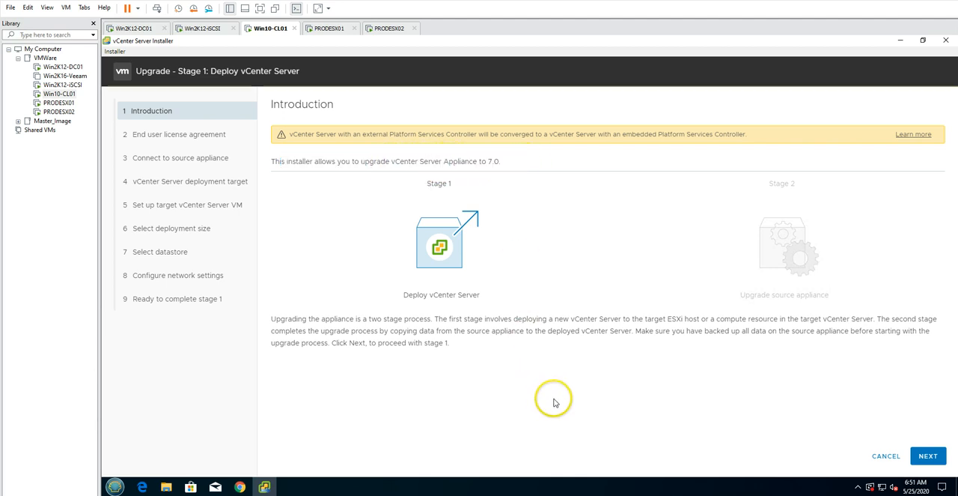
click(928, 456)
click(374, 308)
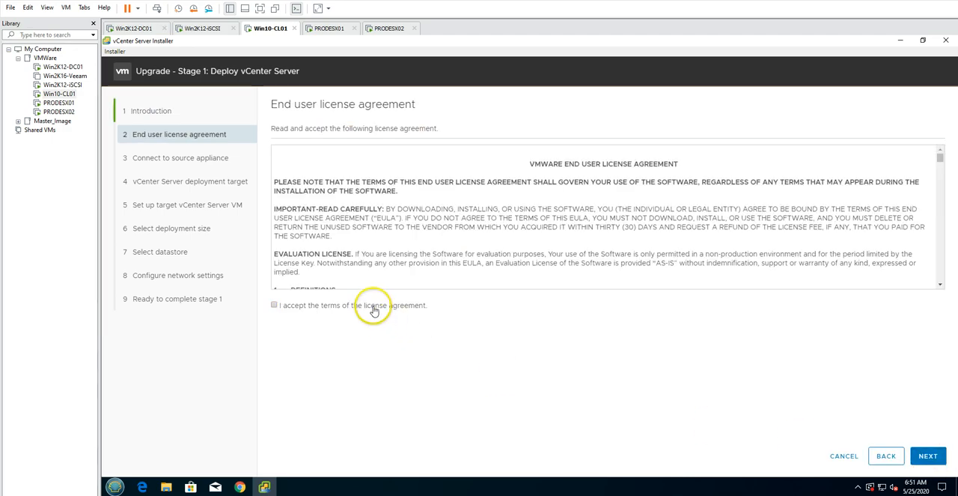
click(928, 454)
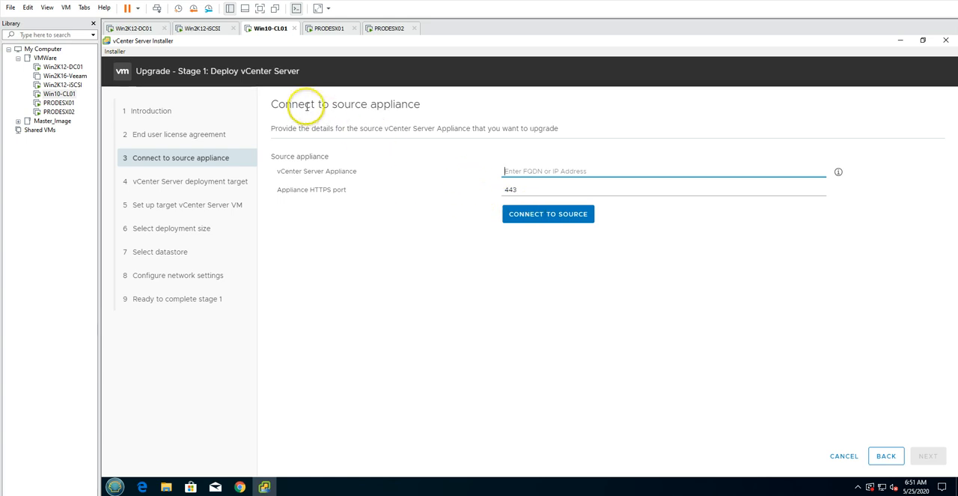
Connect to the source vCenter Server Appliance invcsa01.victorinfosol.lan over the default HTTPS port
drag(322, 105, 466, 103)
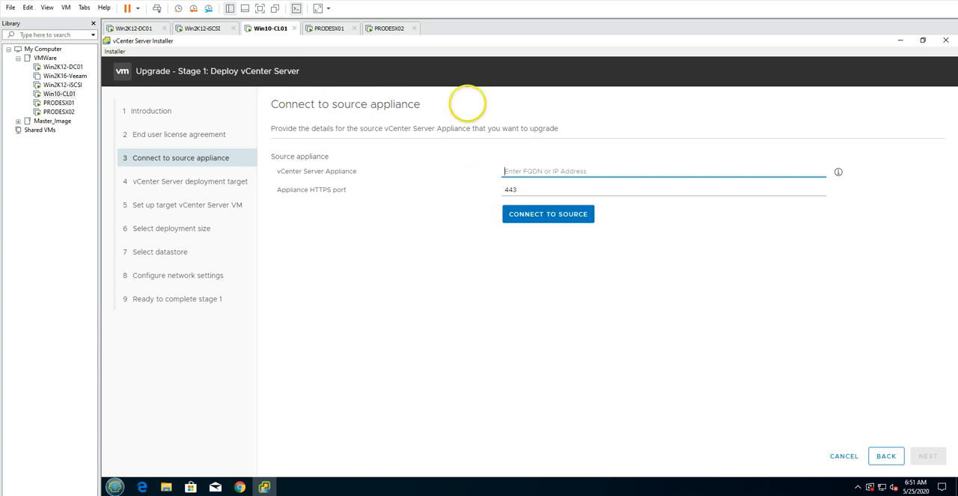
click(533, 172)
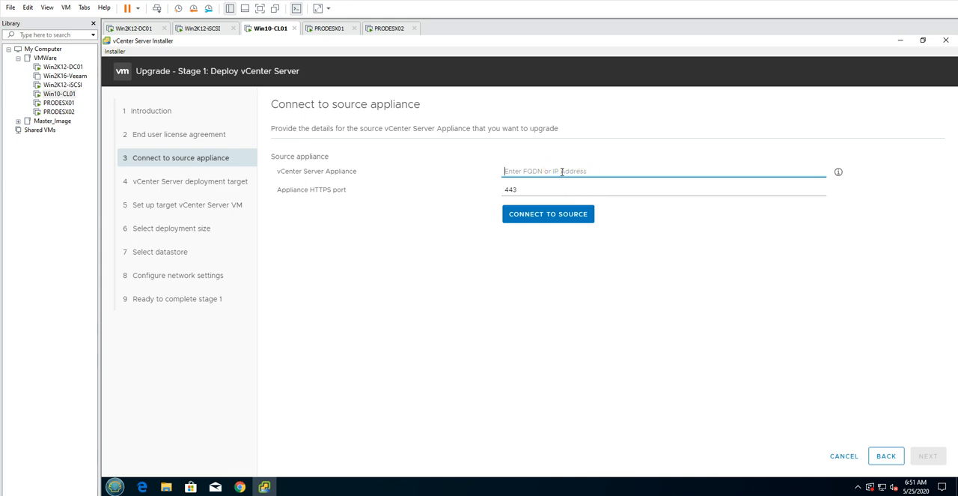
text(invcsa0)
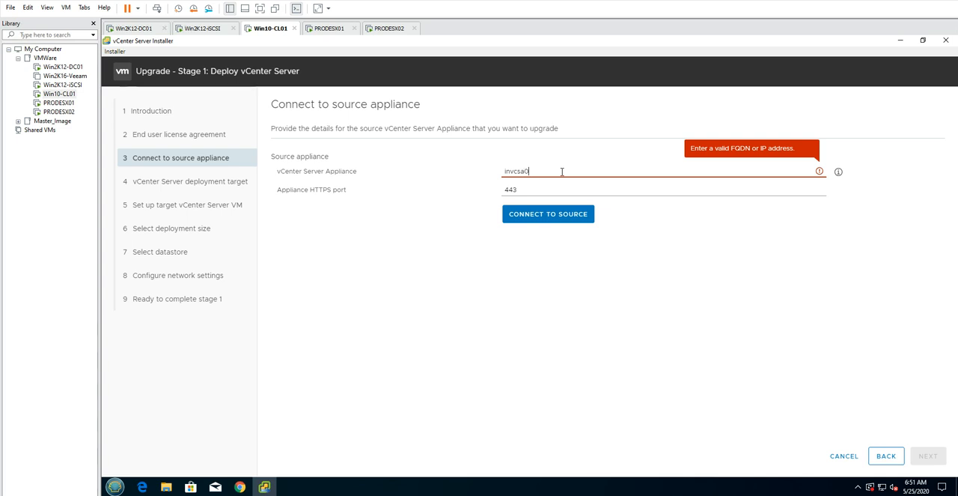
text(1.victori)
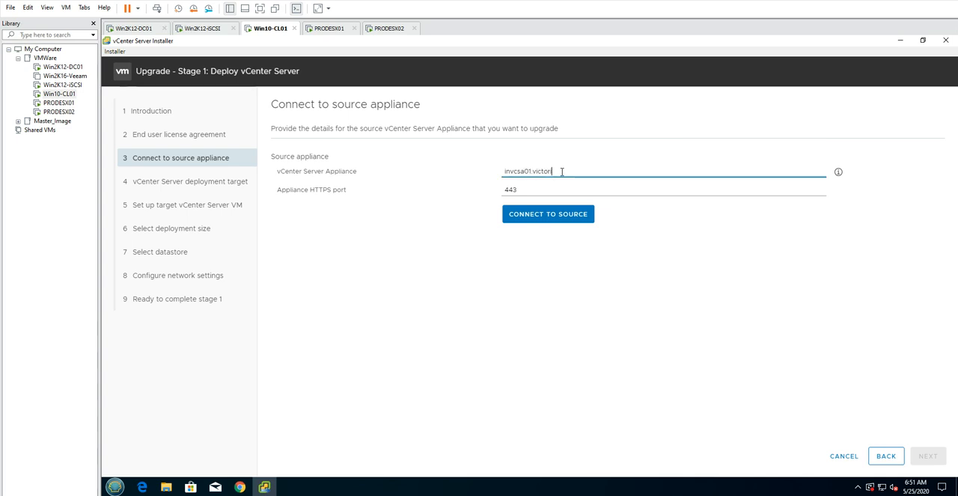
text(nfosol.lan)
click(548, 214)
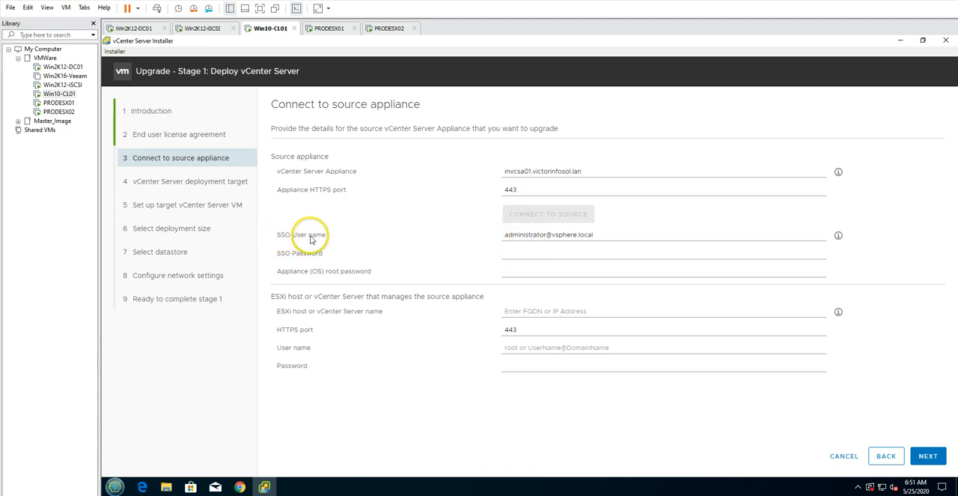
Enter the source appliance's SSO password and its appliance (OS) root password
triple_click(593, 234)
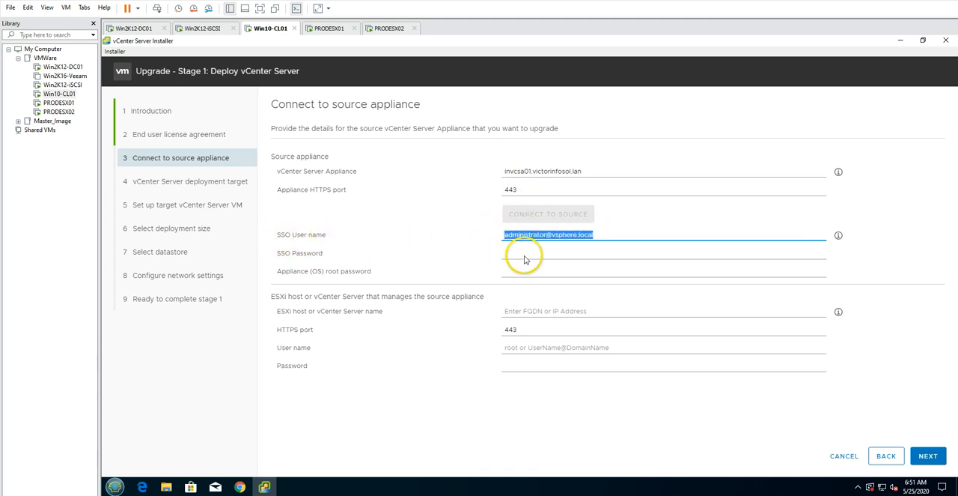
click(524, 255)
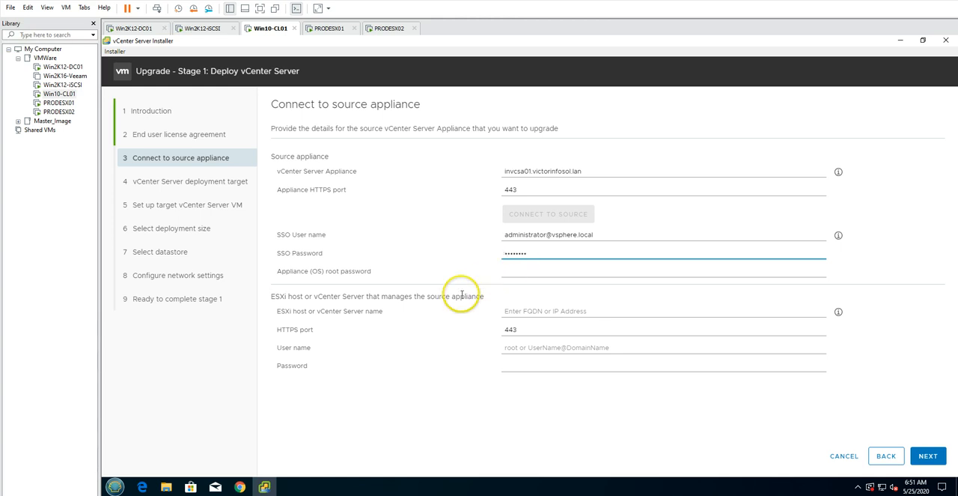
key(Tab)
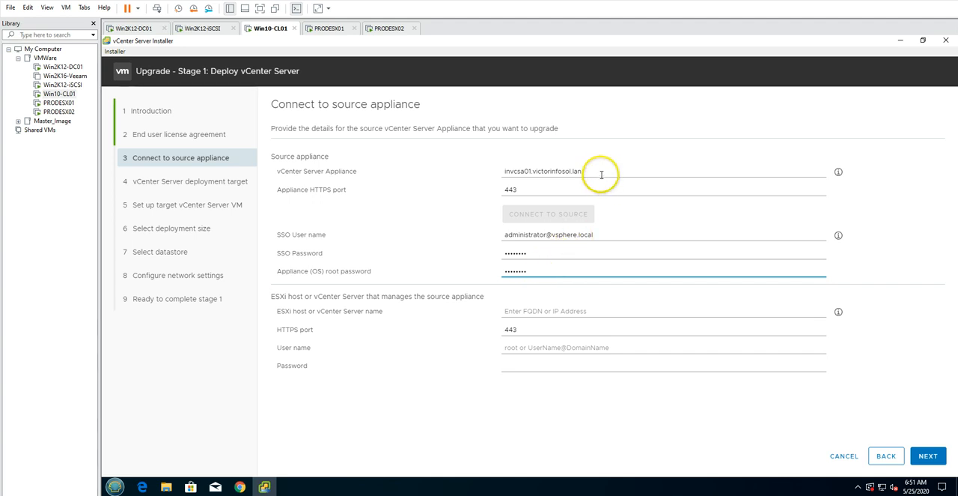
Specify invcsa01.victorinfosol.lan as the server managing the source appliance, reusing the SSO administrator user name from the source details
drag(602, 174, 463, 175)
key(ctrl+c)
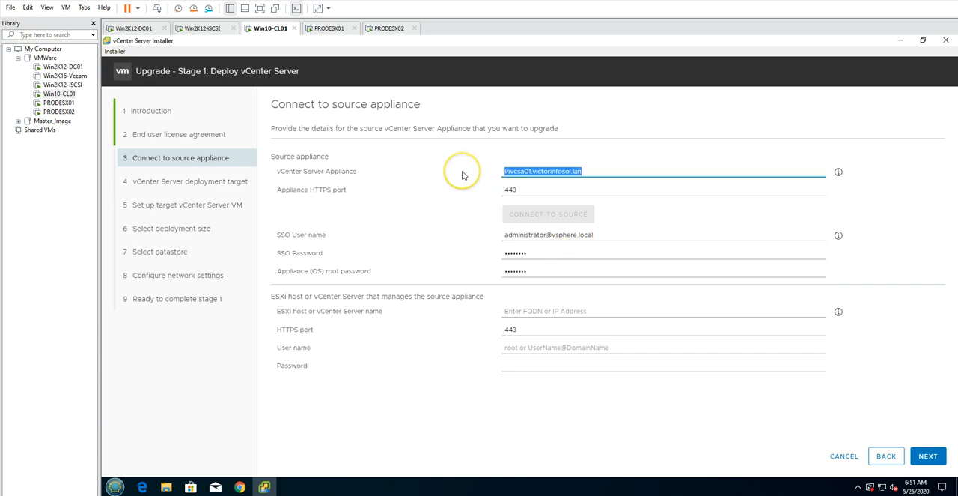
click(536, 311)
key(ctrl+v)
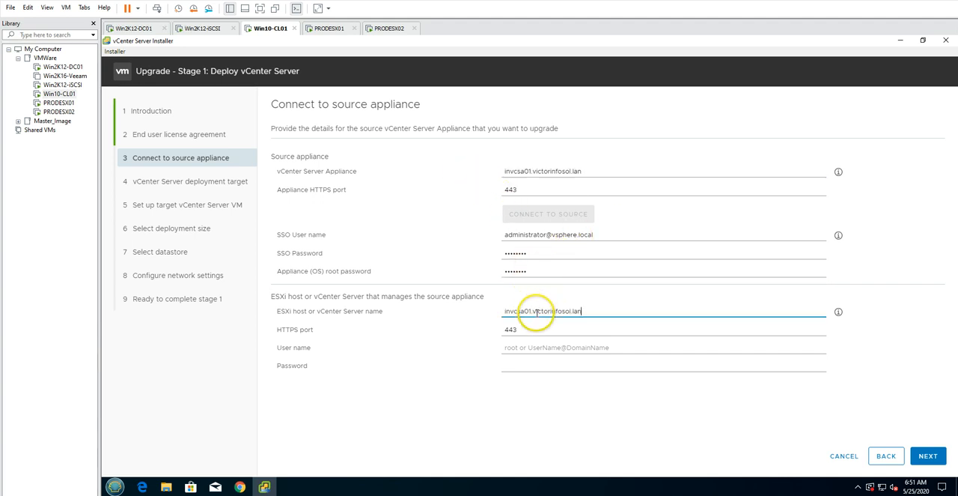
triple_click(574, 235)
key(ctrl+c)
click(532, 348)
key(ctrl+v)
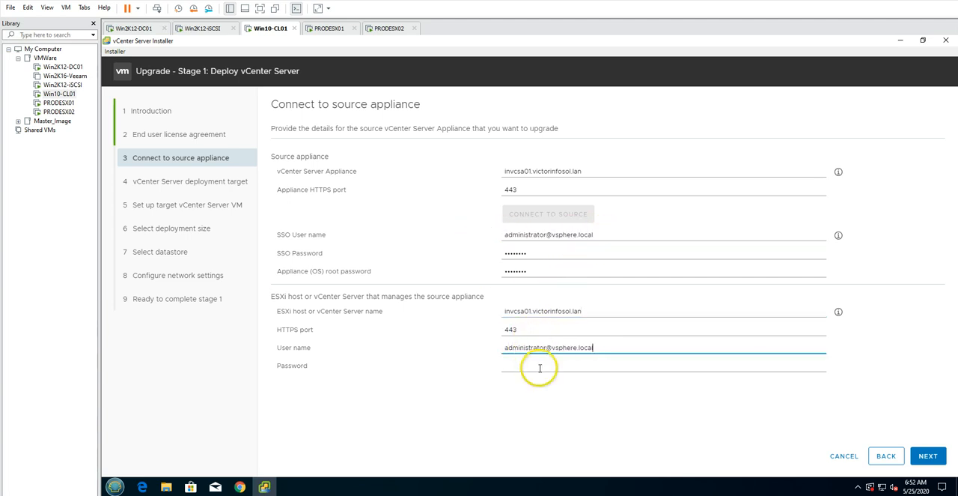
Enter the managing server's password, submit the source connection details and accept the certificate warning
click(539, 368)
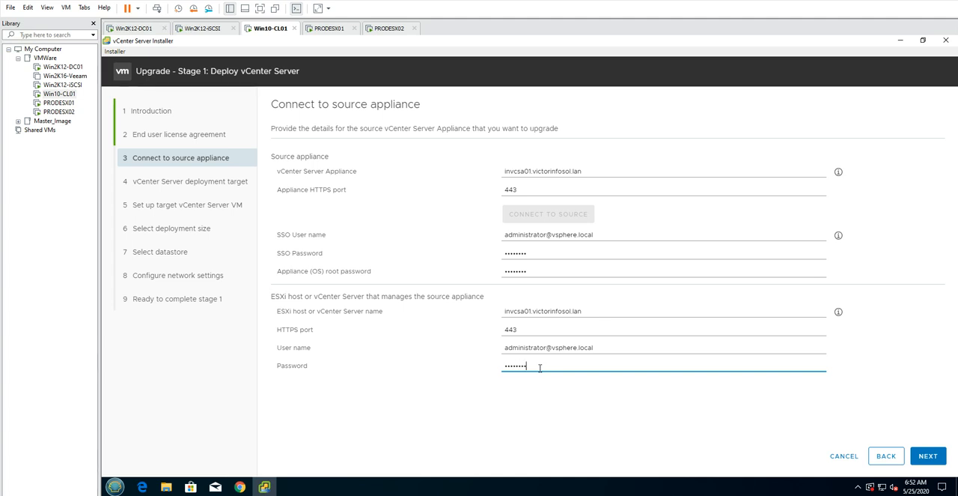
click(921, 455)
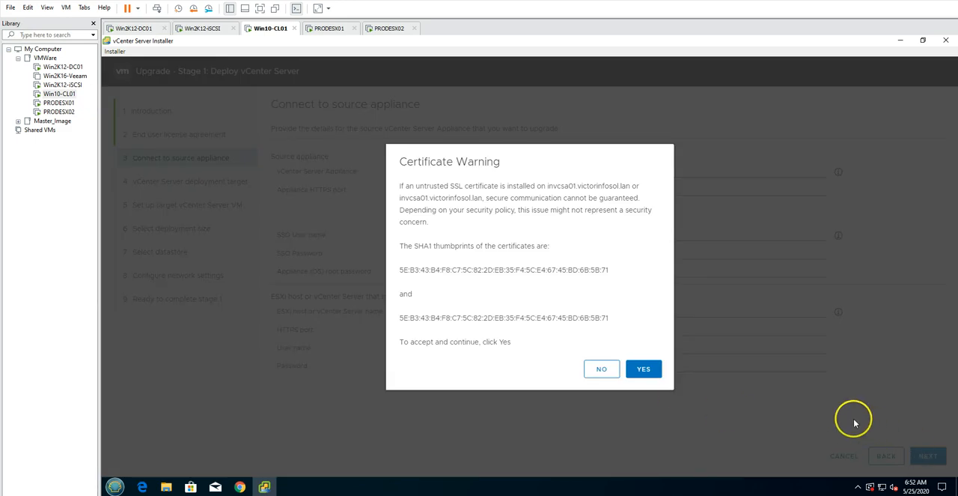
click(646, 369)
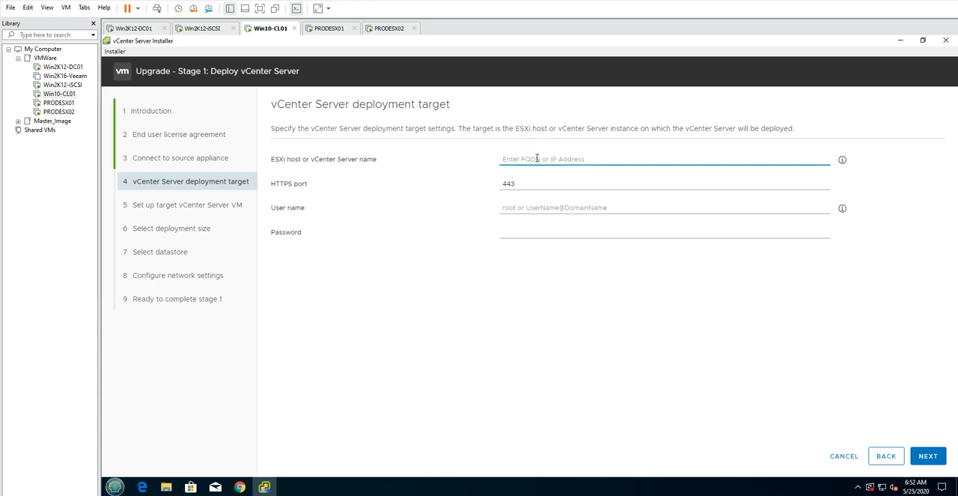
Fill in the deployment target's user name with the copied SSO administrator account, leaving the server name field empty
key(ctrl+v)
drag(596, 160, 502, 159)
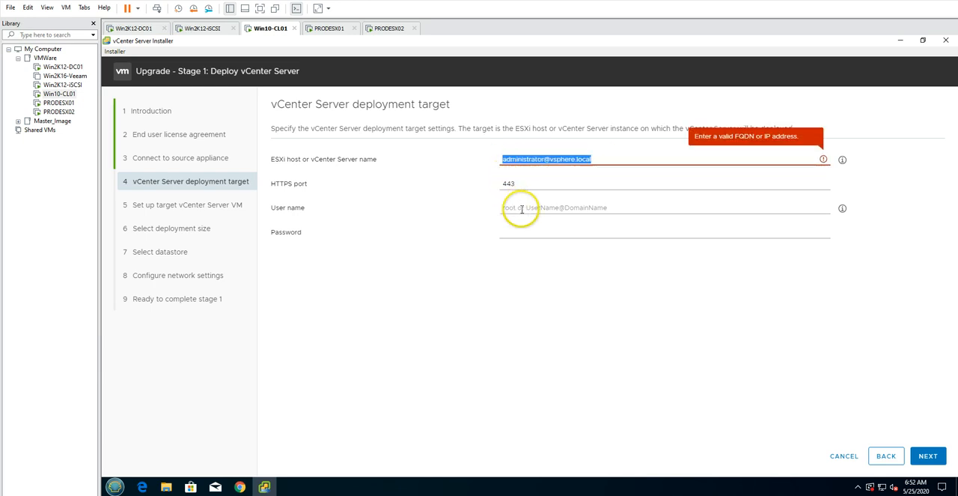
key(ctrl+x)
click(522, 208)
key(ctrl+v)
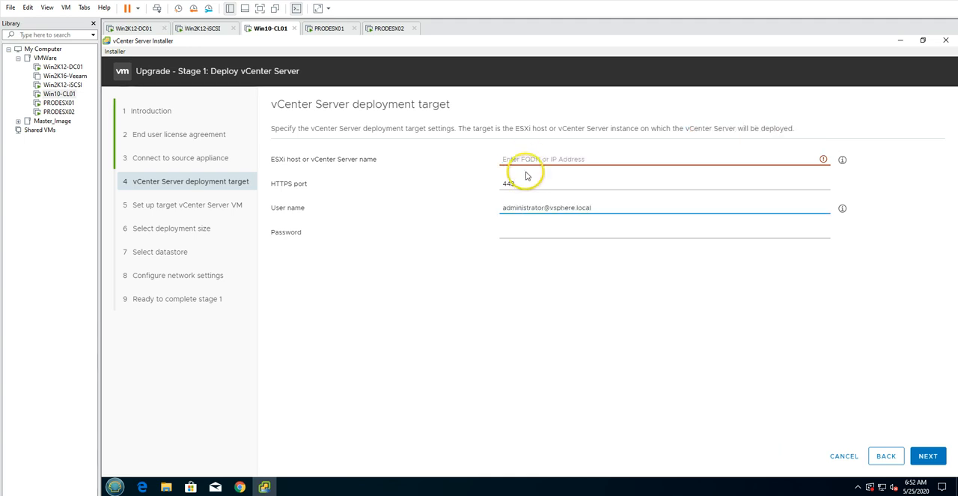
Set the deployment target's ESXi host or vCenter Server name to invcsa01.victorinfosol.lan
click(522, 157)
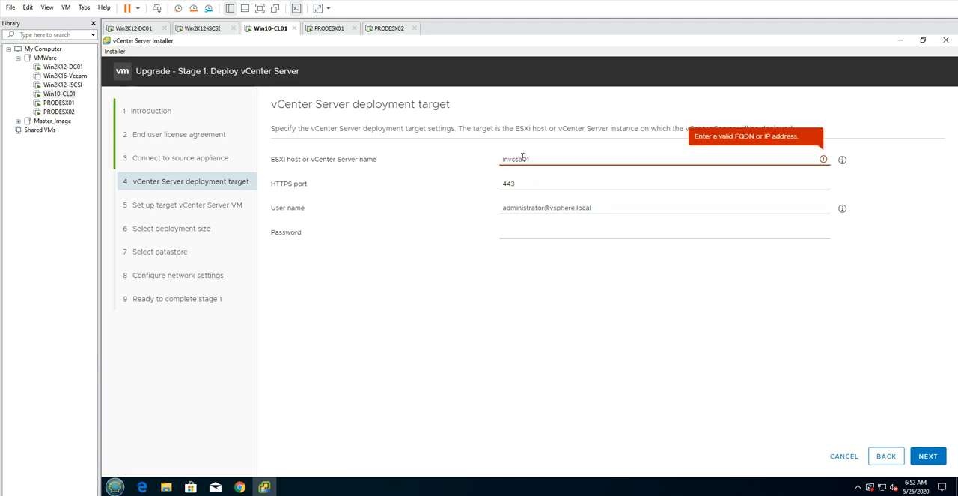
text(invcsa01.victorinfosol)
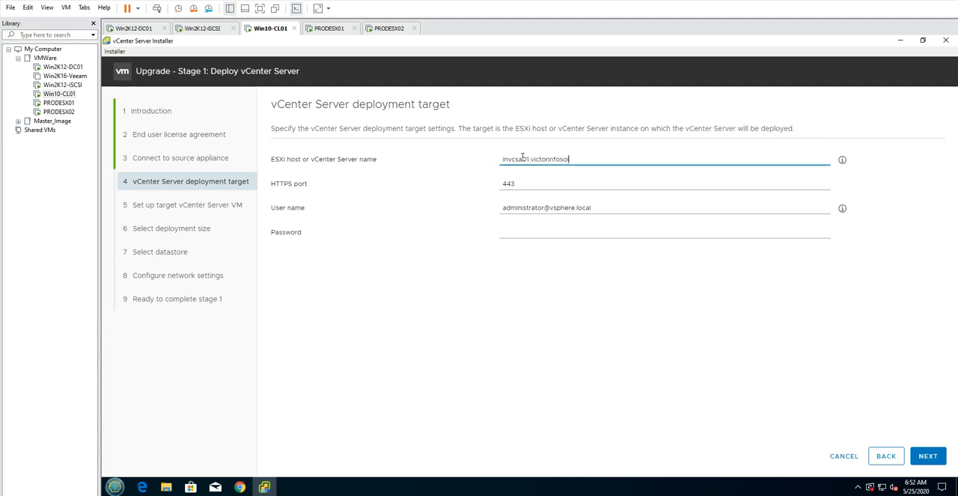
text(.lan)
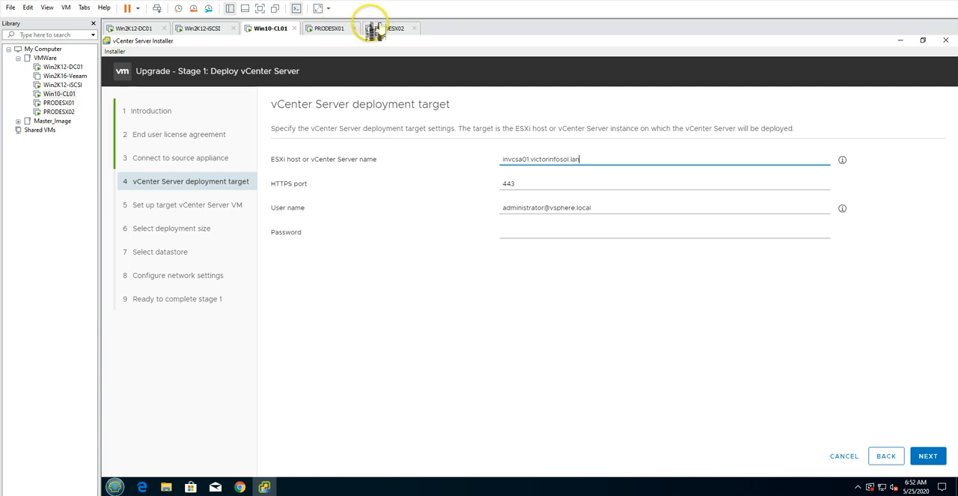
drag(503, 160, 602, 157)
click(561, 194)
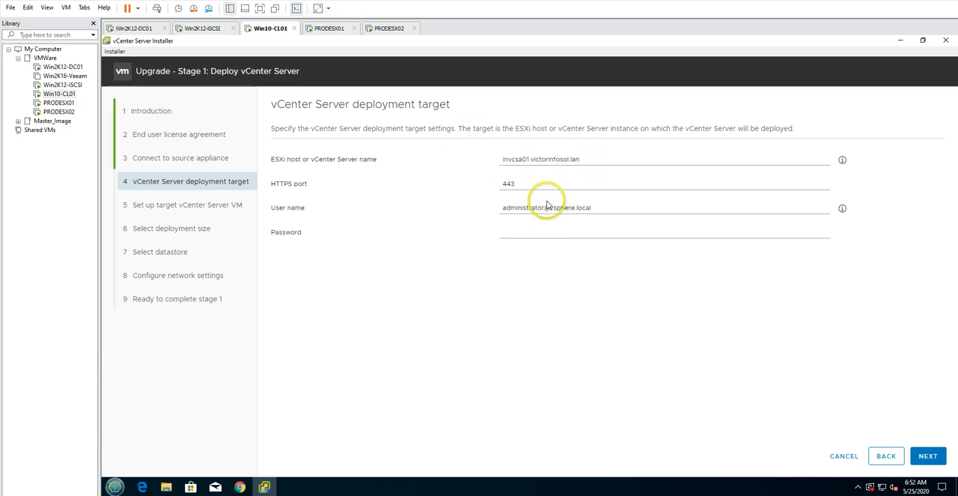
Enter the deployment target's password, submit the target settings and accept the certificate warning
click(536, 229)
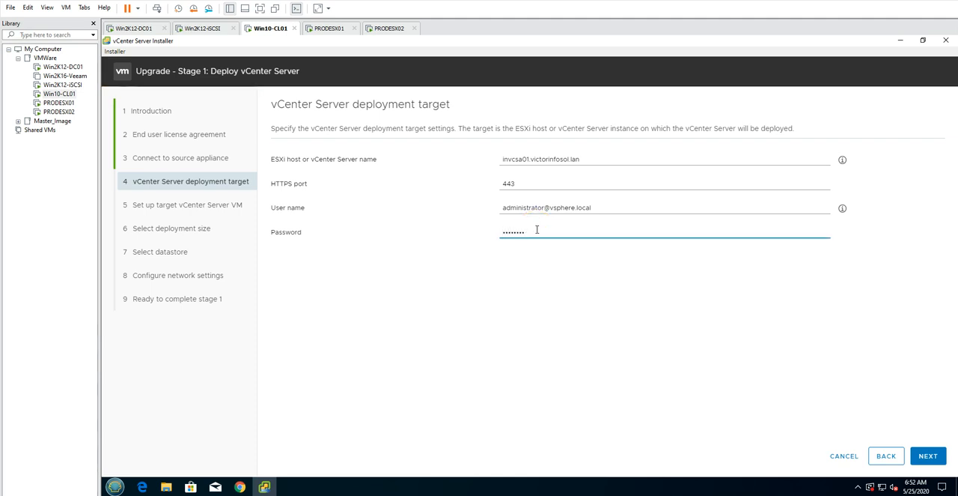
key(Return)
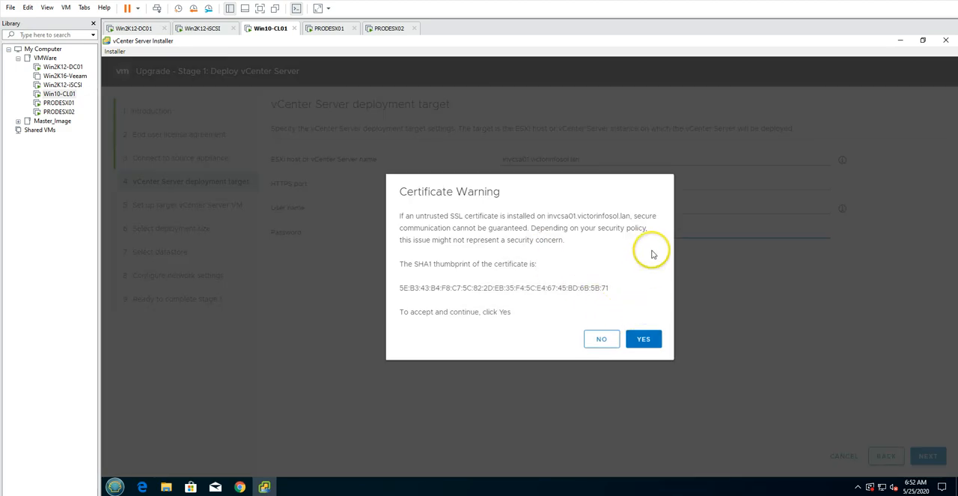
click(644, 339)
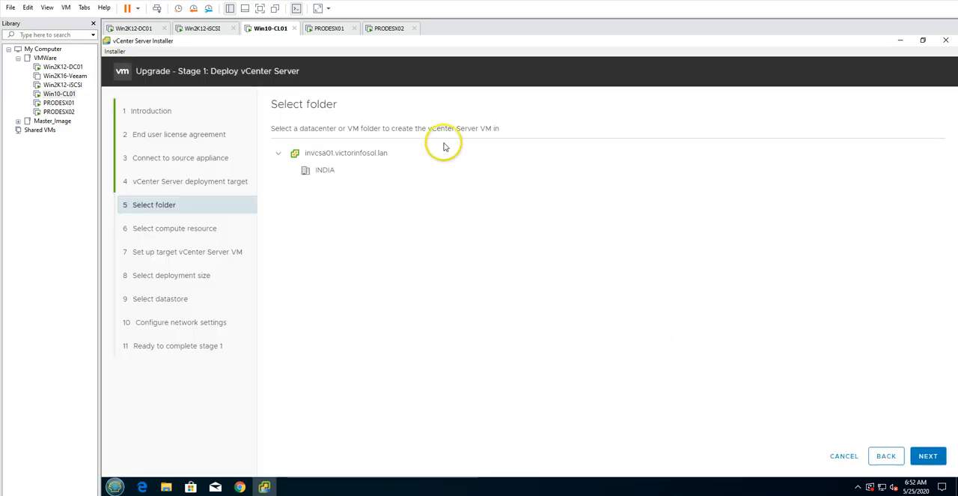
Choose the INDIA datacenter as the VM folder and Prod-Cluster as the compute resource
click(315, 171)
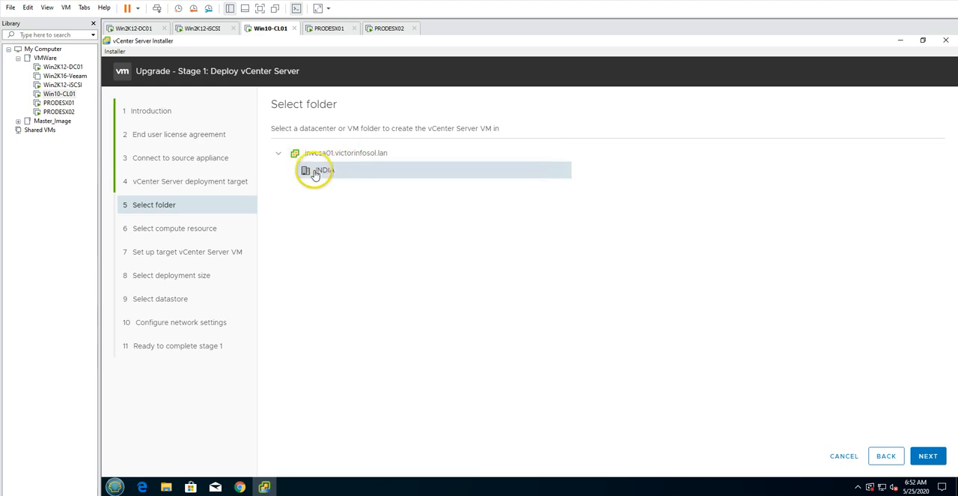
click(931, 462)
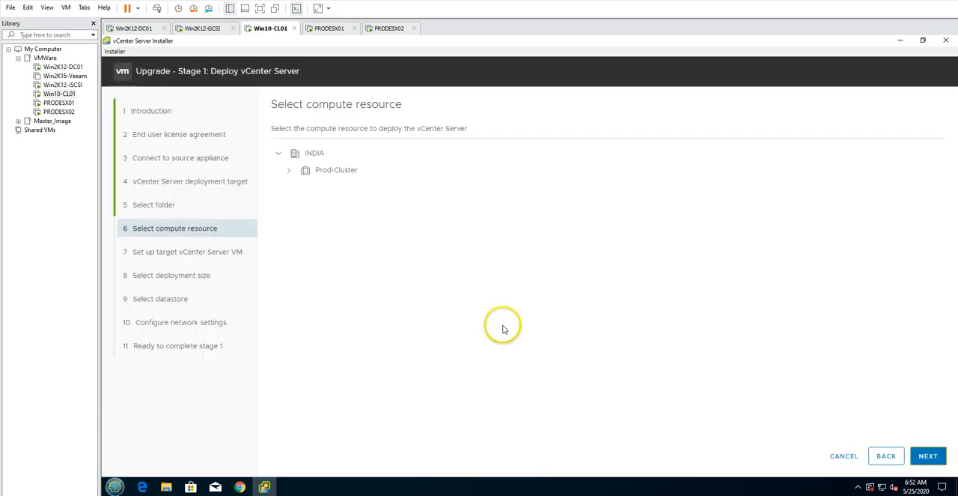
click(289, 170)
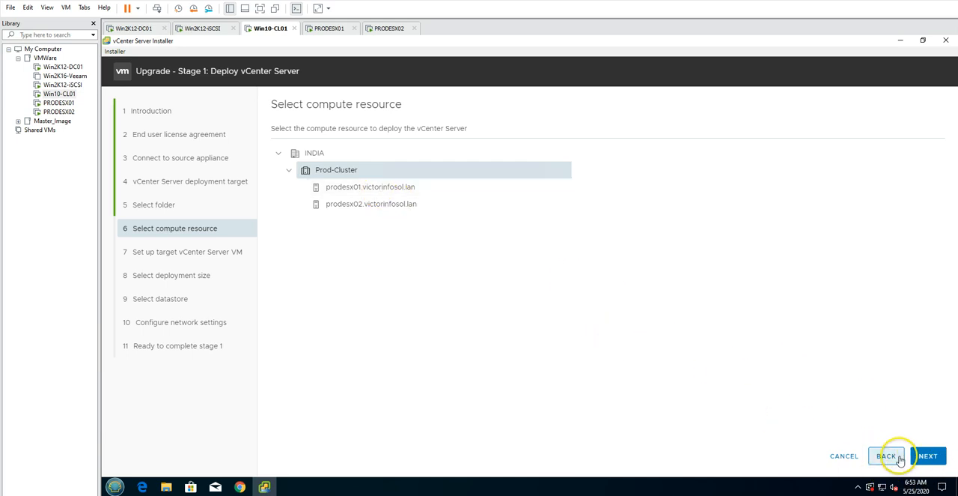
click(927, 455)
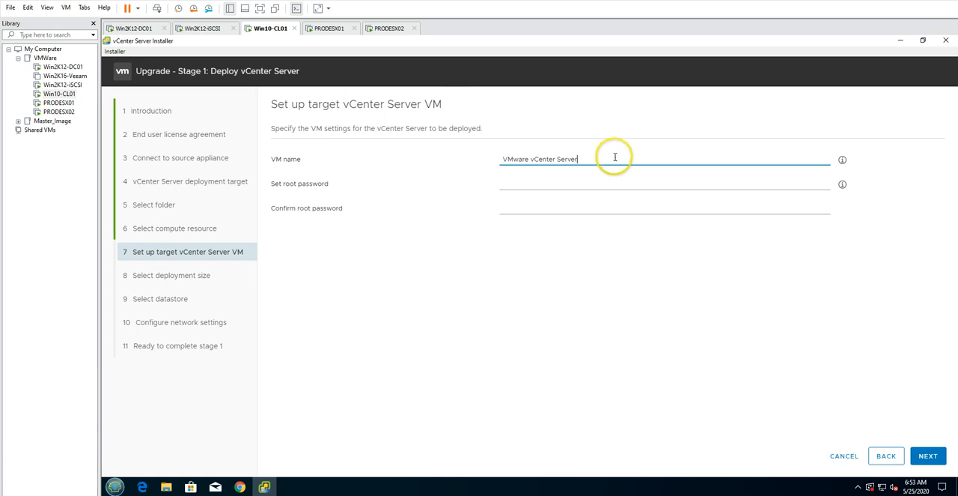
Name the target vCenter Server VM vcsa70 and enter its root password in both the set and confirm fields
drag(607, 157, 493, 161)
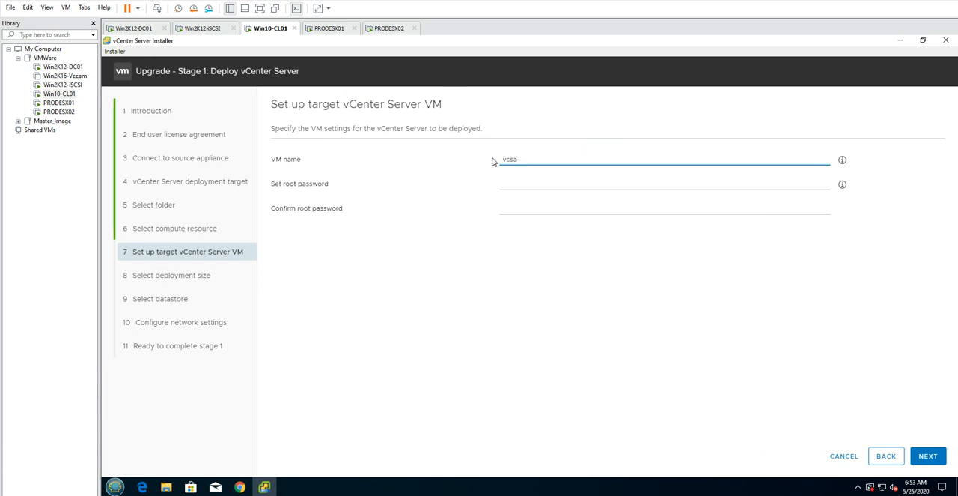
key(Tab)
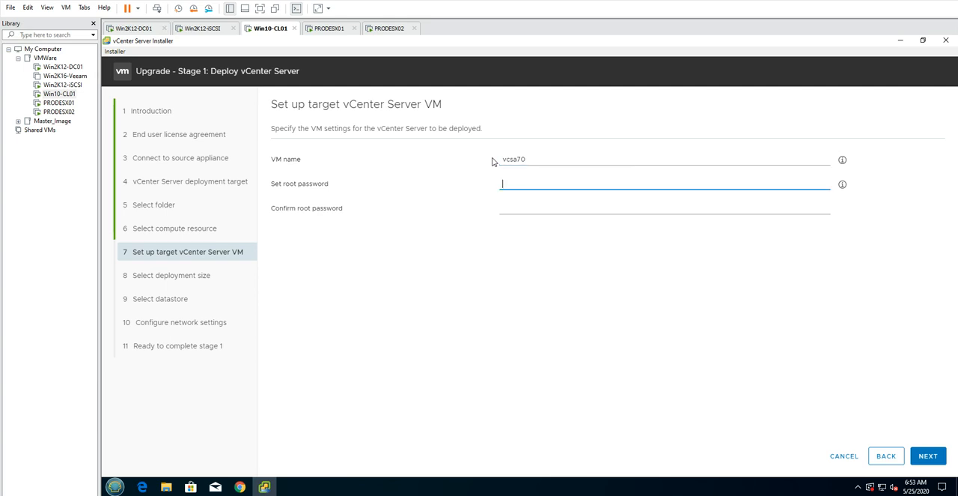
text(VMware)
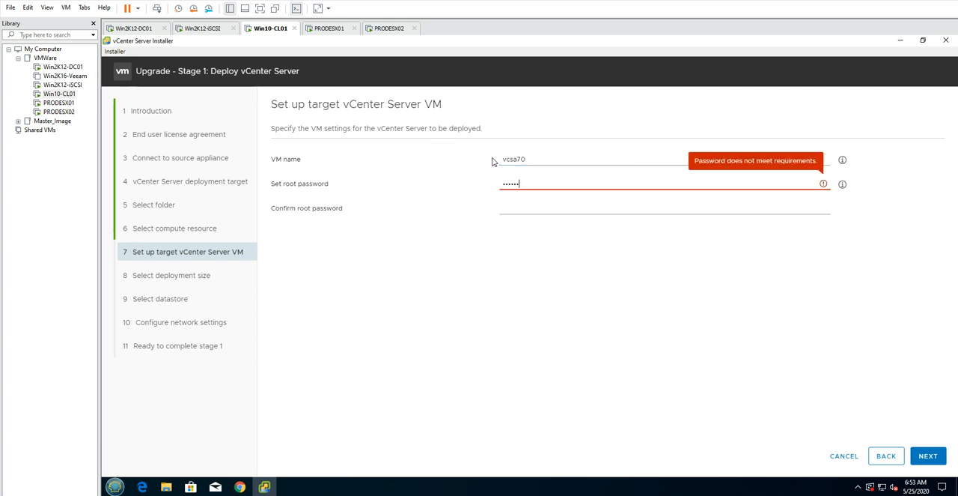
text(1!)
key(Tab)
text(VMw)
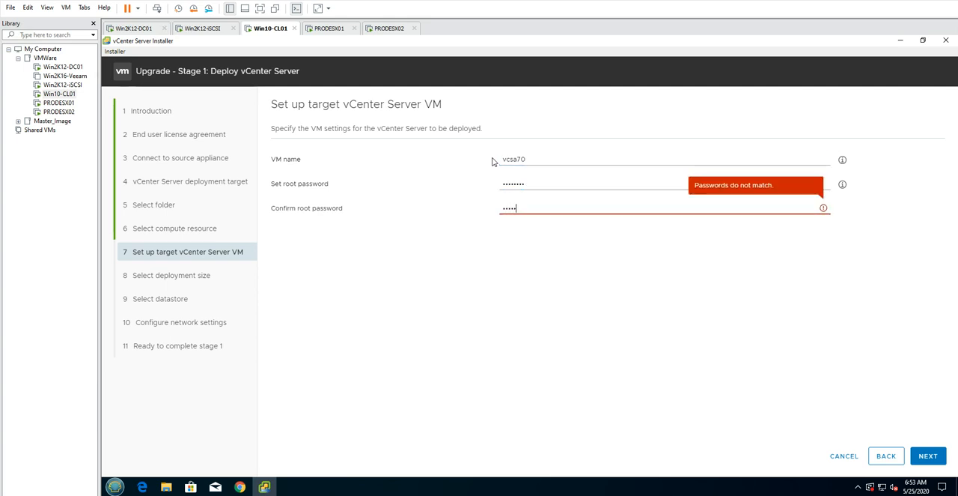
text(are1!)
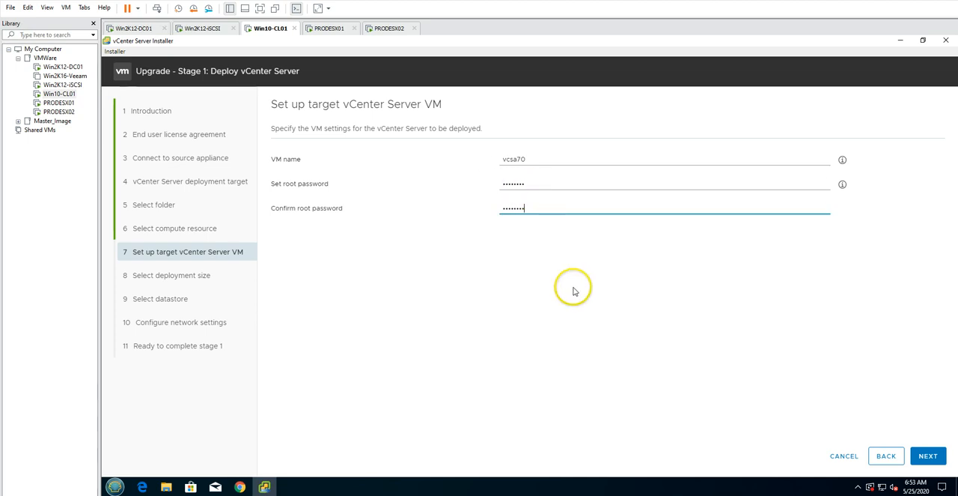
Submit the target VM settings, check the existing inventory in the vSphere Client in Chrome and return to the vCenter Server Installer
click(927, 456)
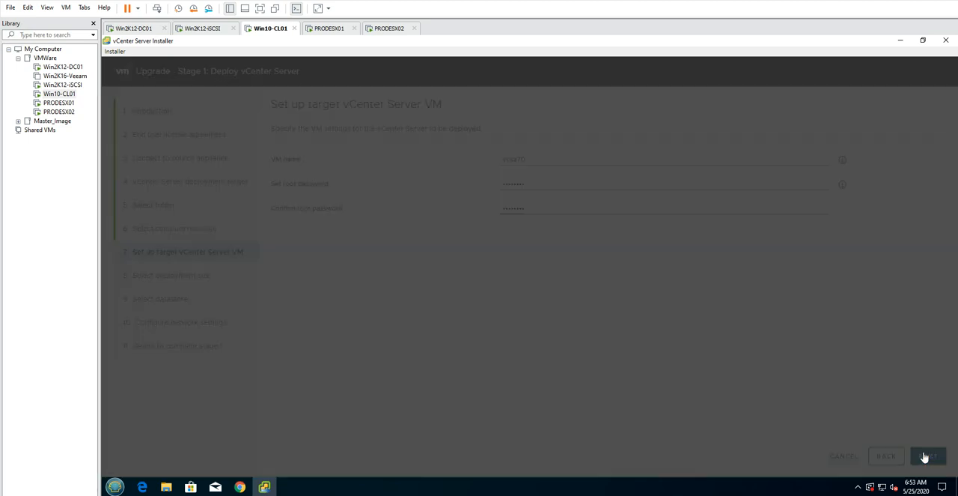
click(240, 483)
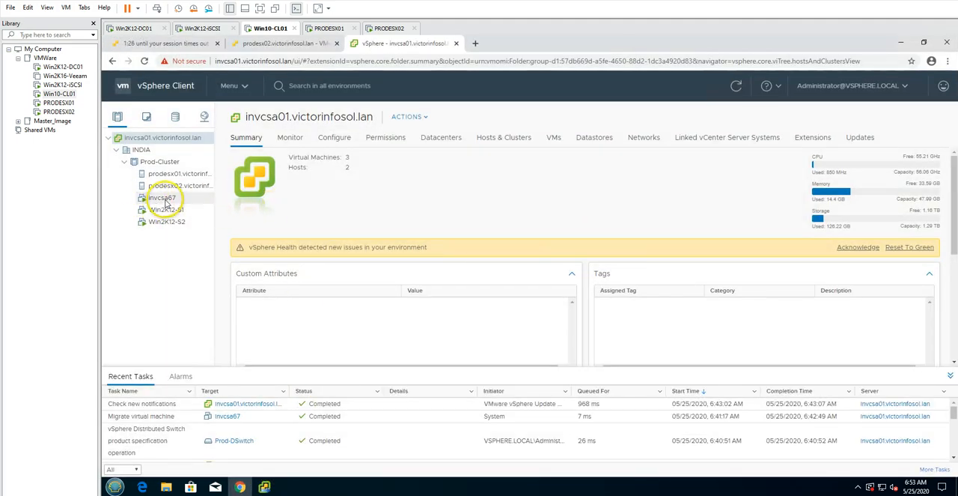
click(240, 483)
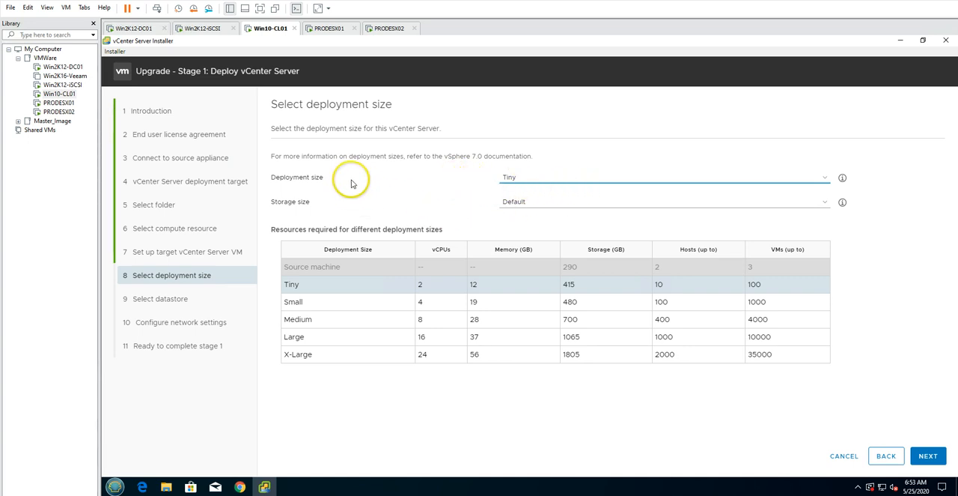
Use the Tiny deployment size with Default storage size for the new vCenter Server and continue to the datastore selection
click(511, 178)
click(513, 180)
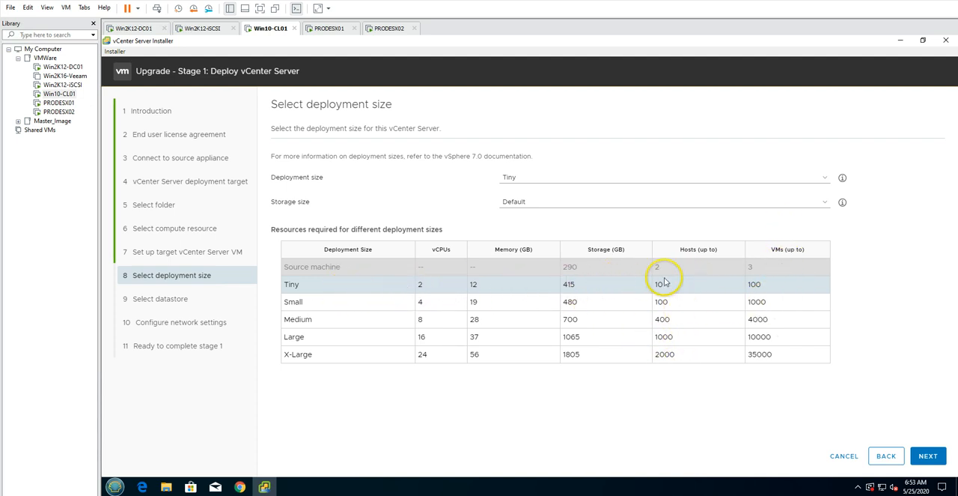
click(524, 178)
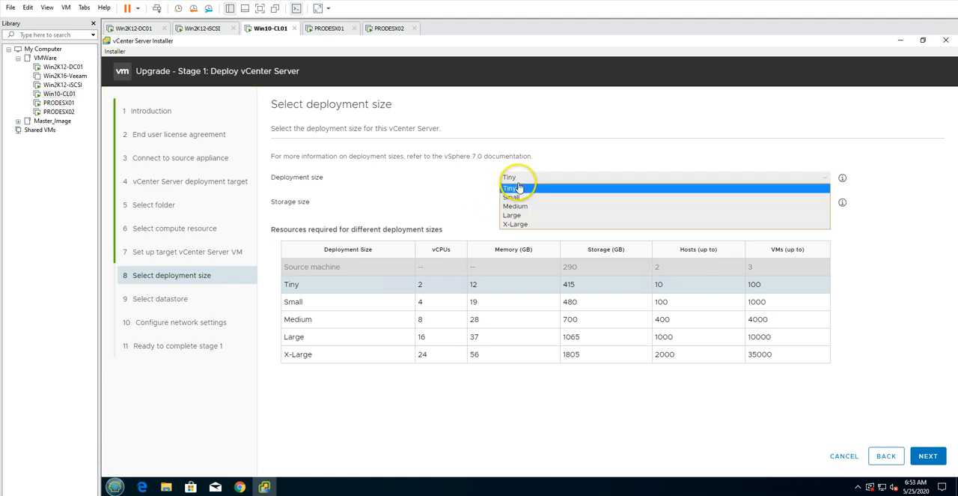
click(524, 182)
click(437, 179)
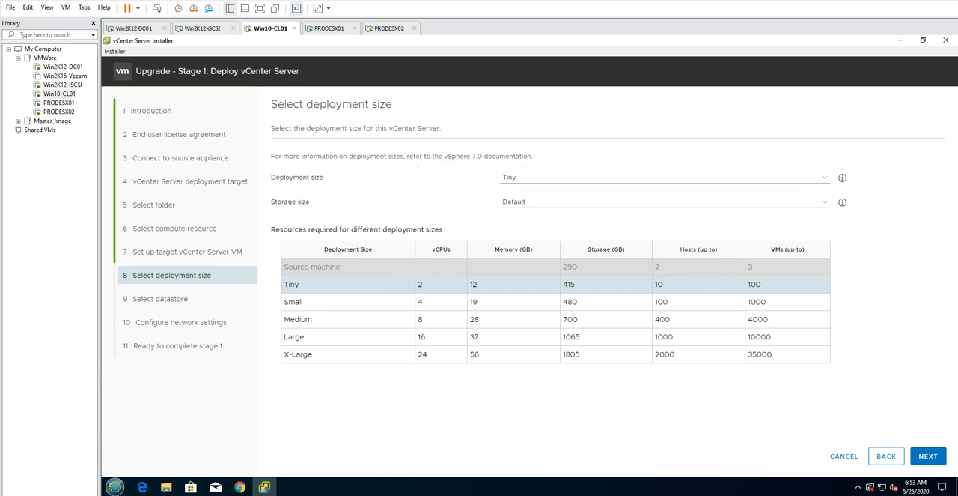
click(928, 456)
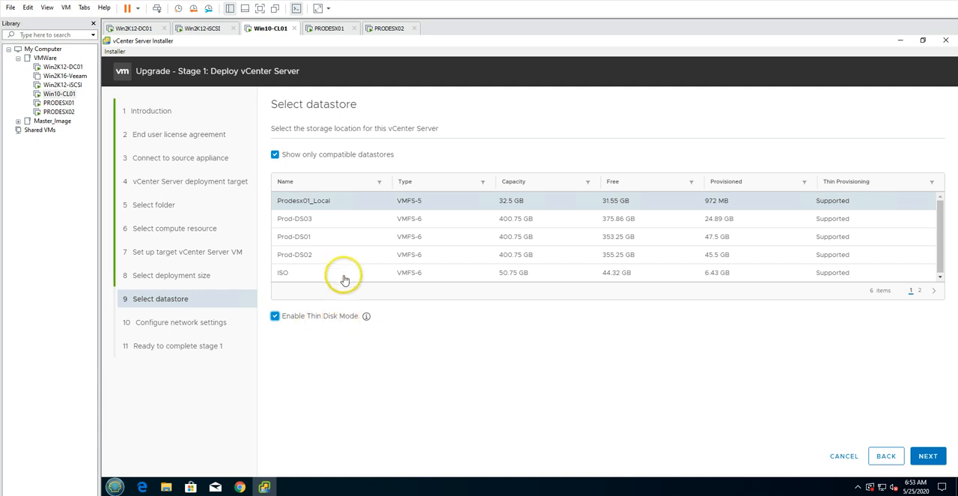
Store the appliance on datastore Prod-DS03 with thin disk mode enabled and set its network to VMNet-DPortGroup
click(341, 225)
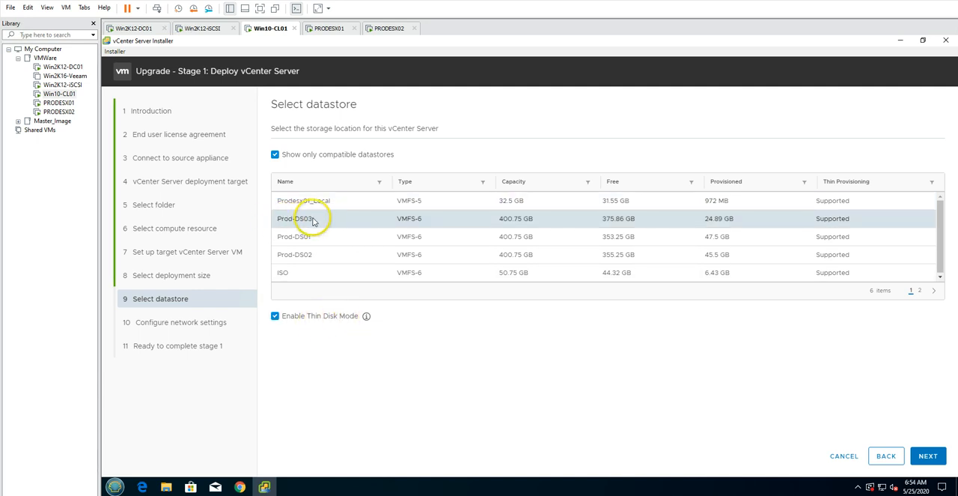
click(927, 455)
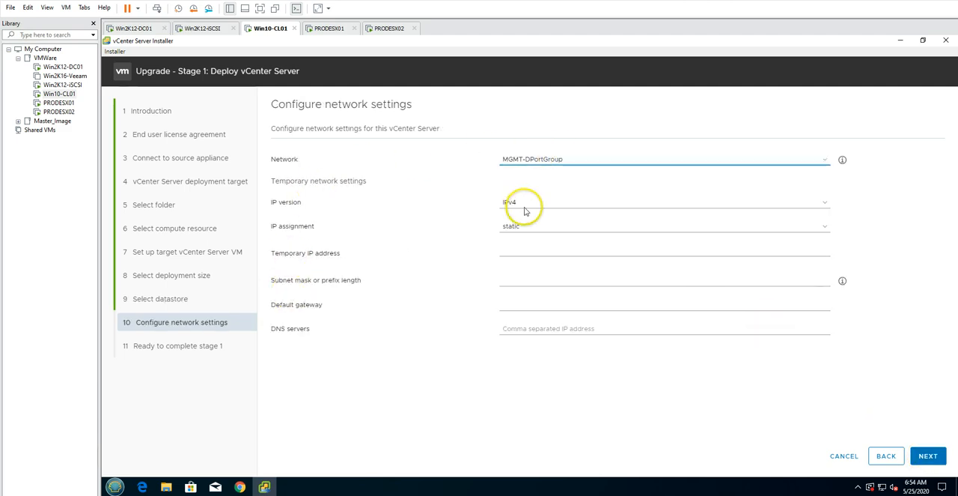
click(552, 159)
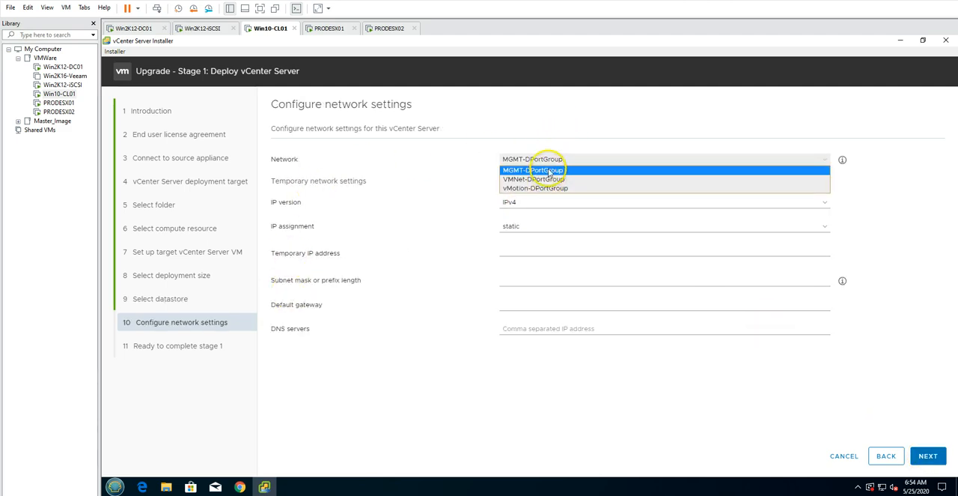
click(540, 180)
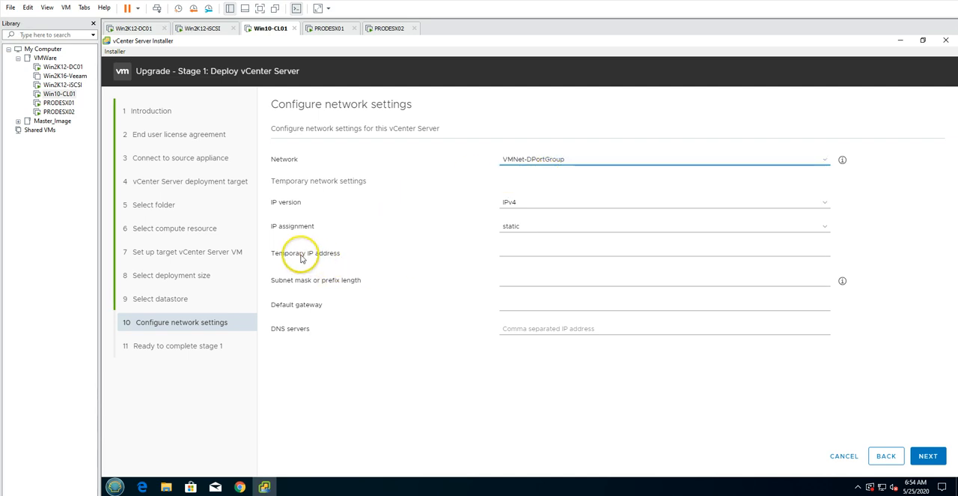
Set the temporary IP address to 192.168.0.231 and the subnet mask to 255.255.255.0
click(512, 252)
text(19)
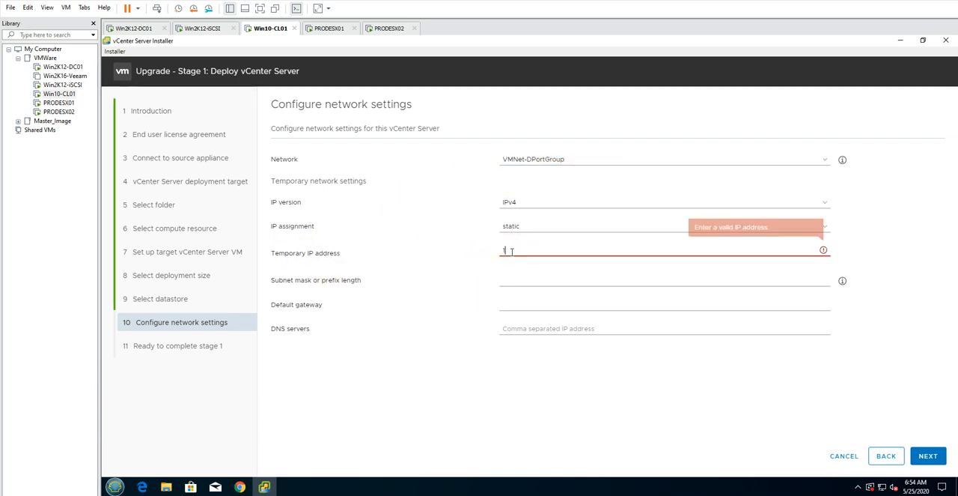
text(2.168.0.)
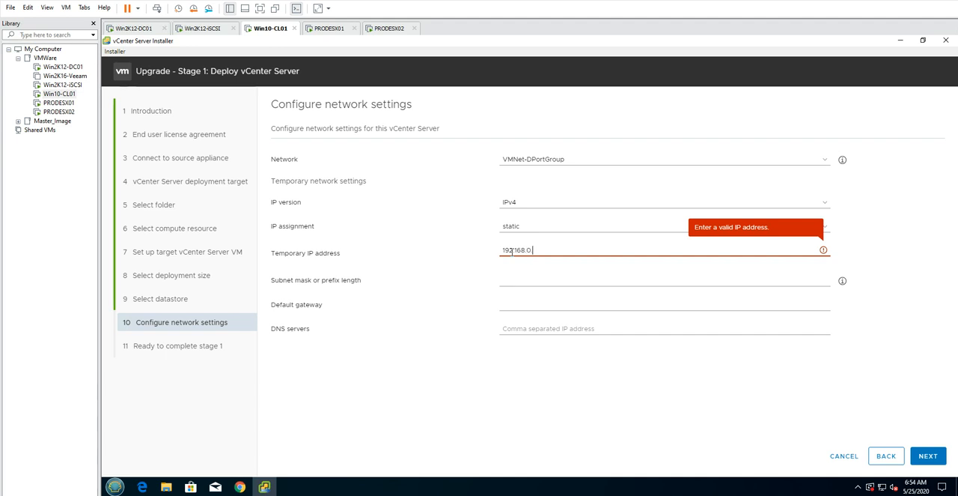
text(231)
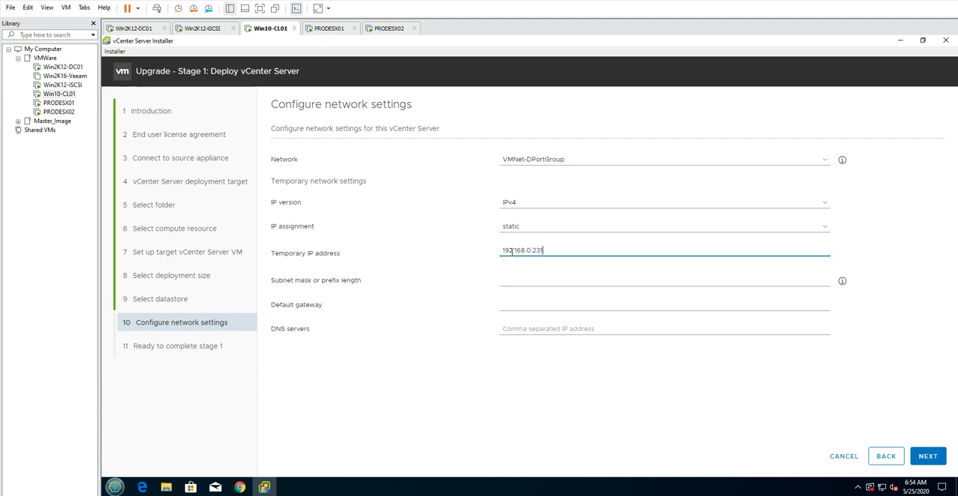
key(Tab)
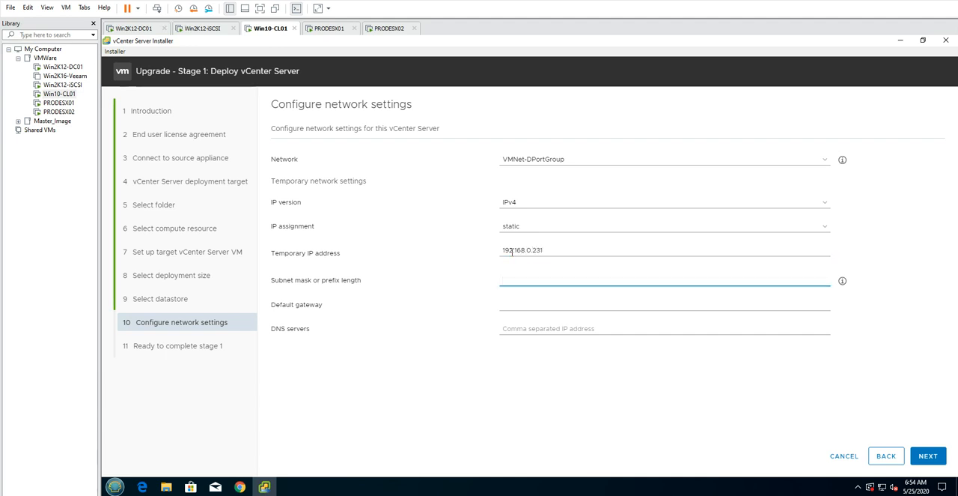
text(255.255)
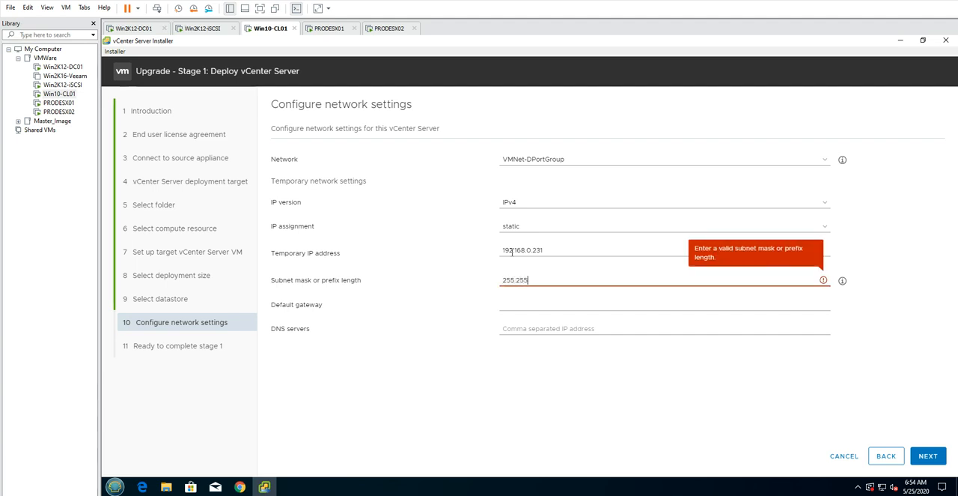
text(.255.0)
key(Tab)
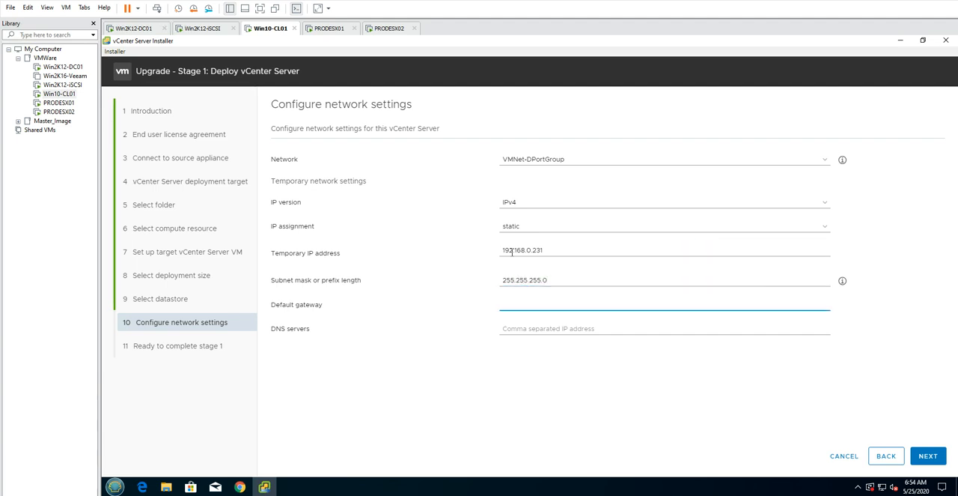
Set the default gateway to 192.168.0.1 and the DNS server to 192.168.0.201, and submit the network settings
text(192.168.0)
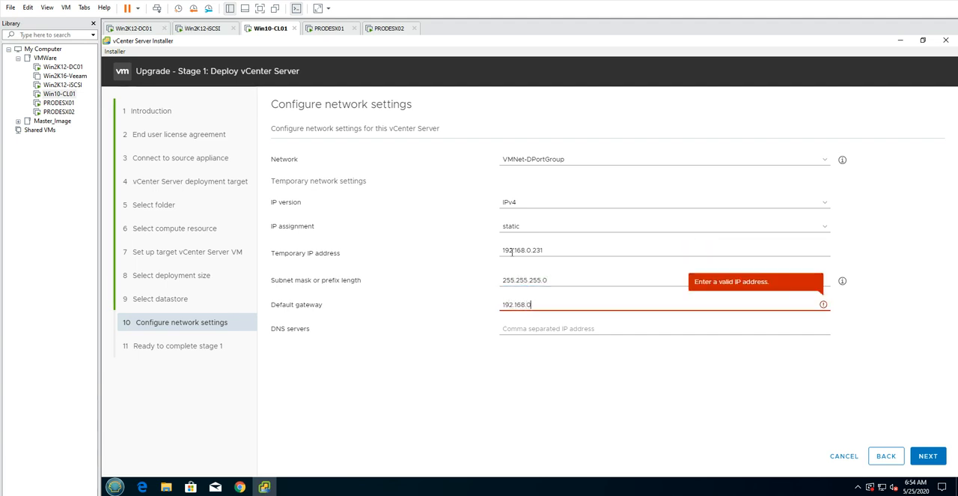
text(.1)
key(Tab)
text(192)
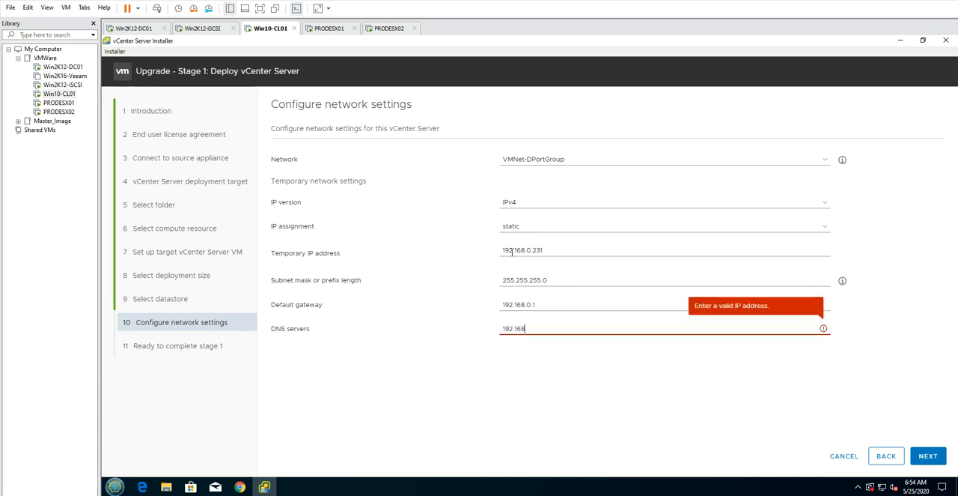
text(.168.0.201)
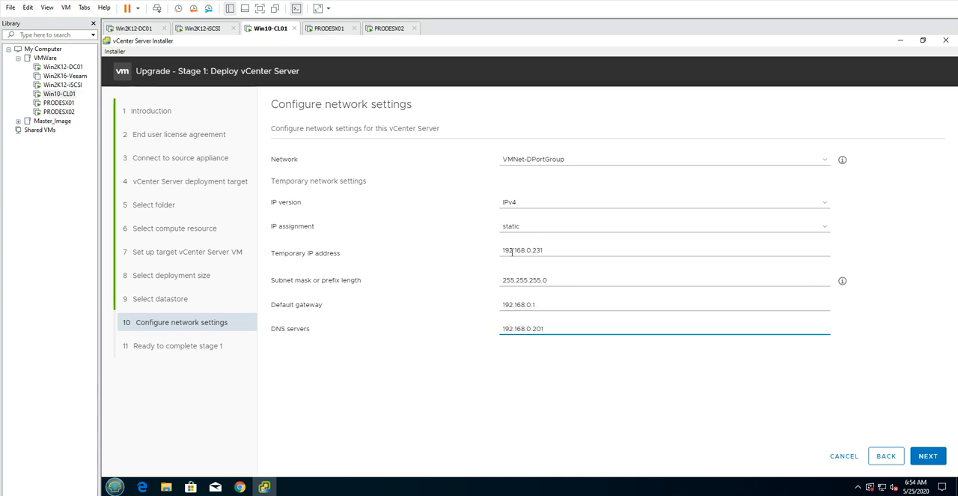
click(932, 456)
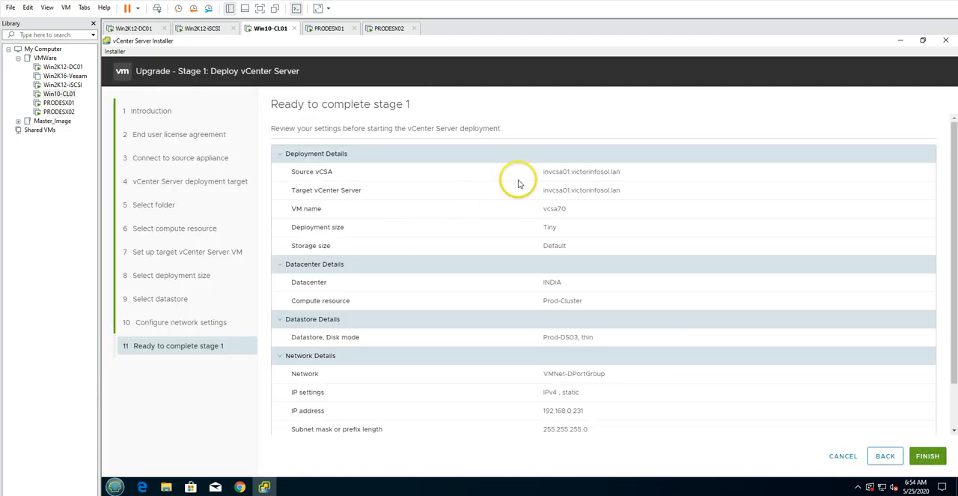
Review the deployment, datastore and network details in the stage 1 summary and start the vCenter Server deployment
drag(545, 173, 548, 232)
drag(610, 252, 543, 247)
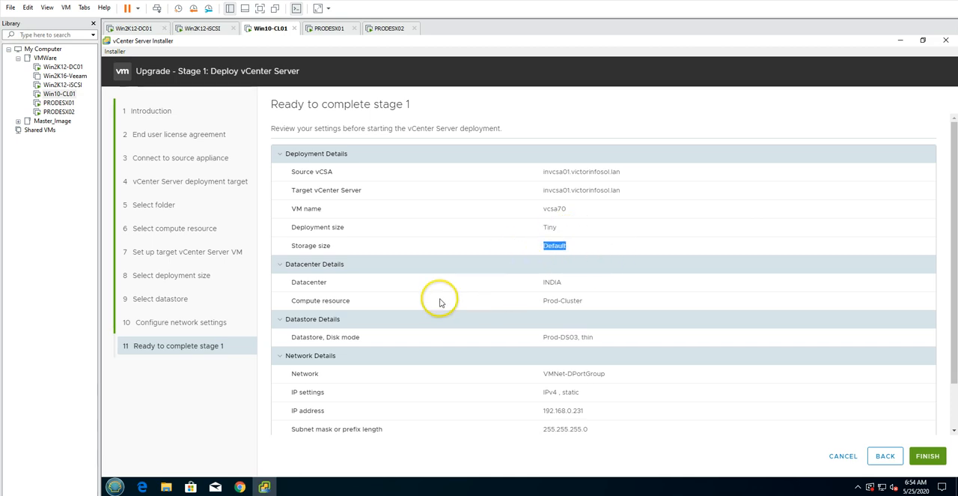
scroll(490, 293, down, 1)
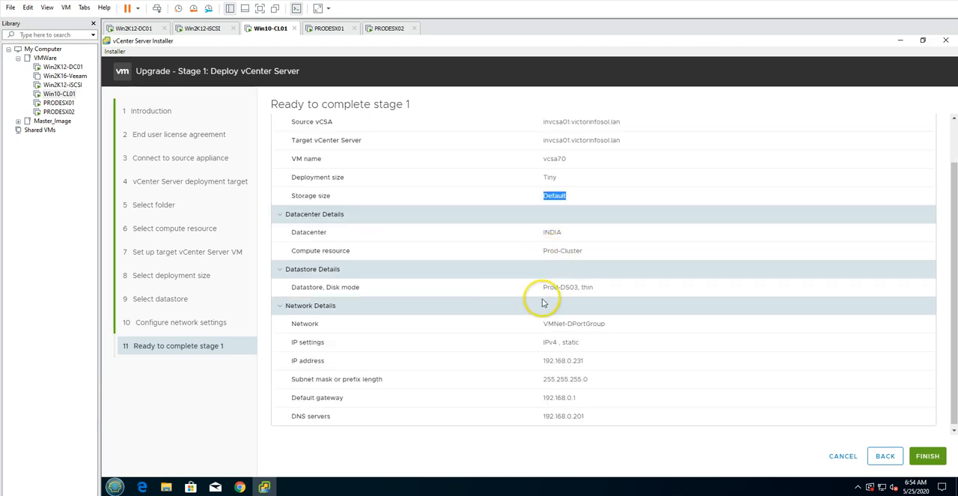
drag(546, 296, 596, 292)
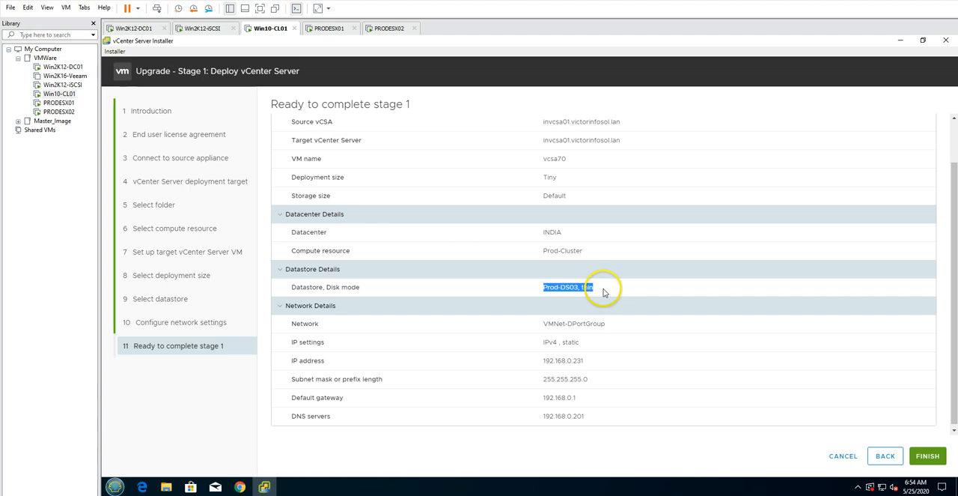
click(605, 292)
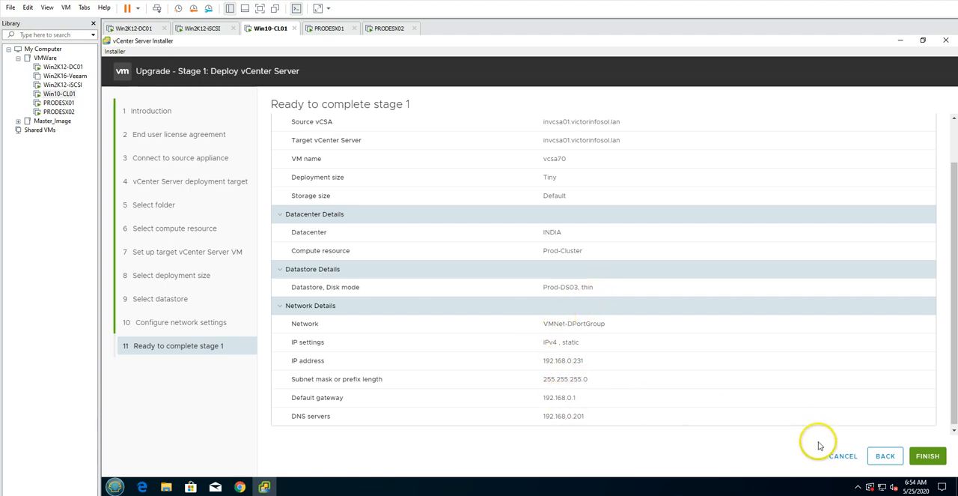
click(928, 457)
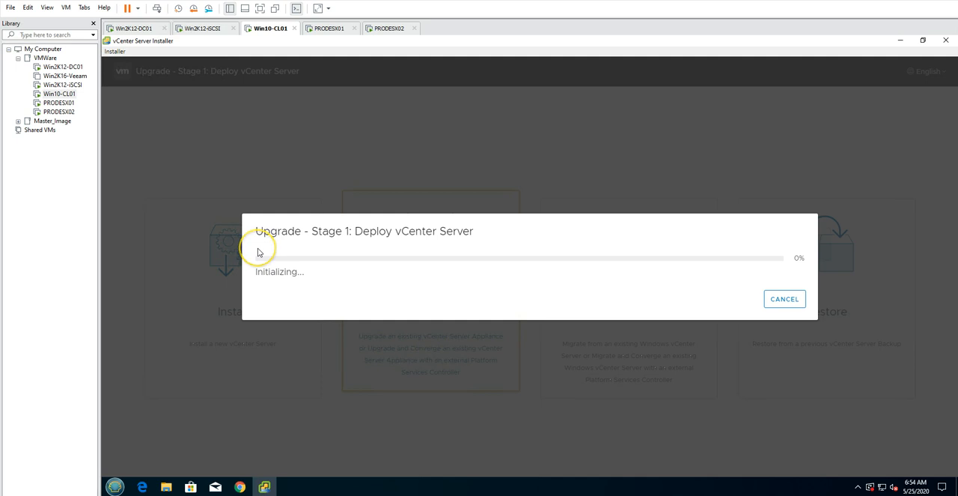
Check the vcsa70 VM and its OVF deployment task in the vSphere Client in Chrome, and return to the installer
drag(269, 235, 332, 283)
click(341, 233)
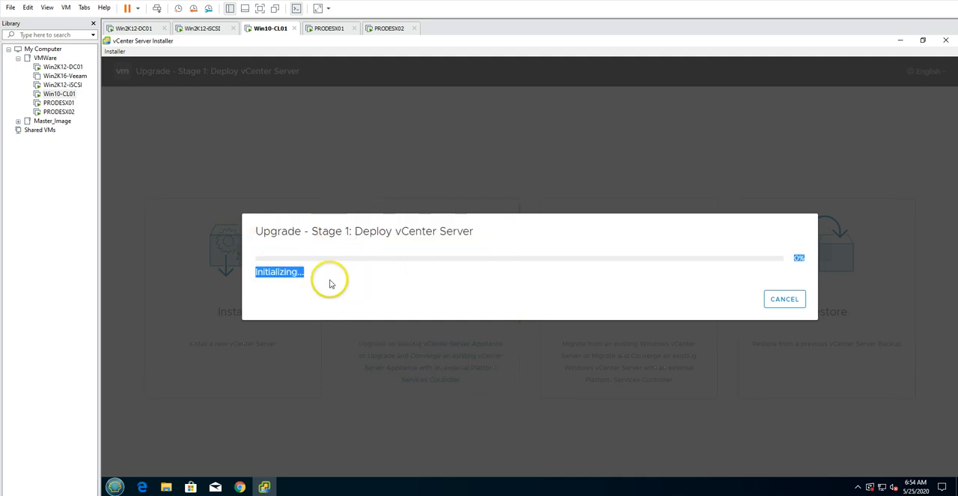
click(354, 280)
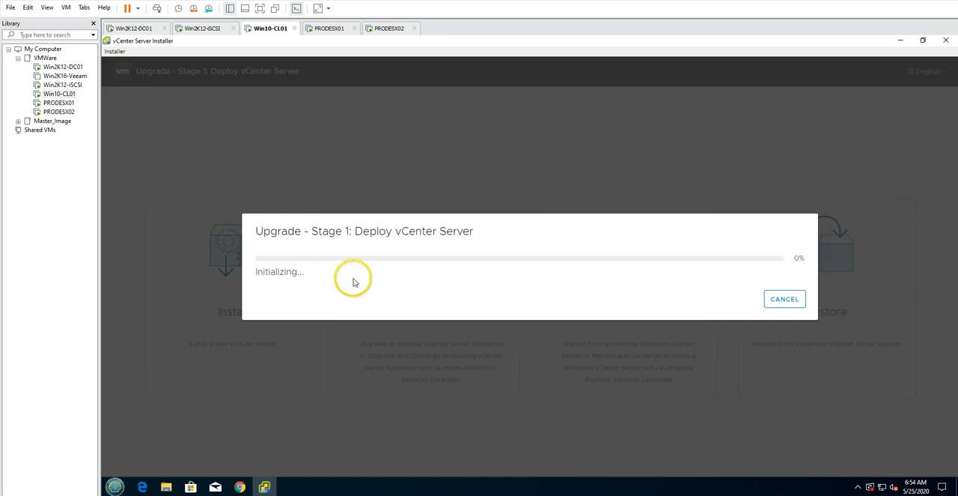
click(241, 486)
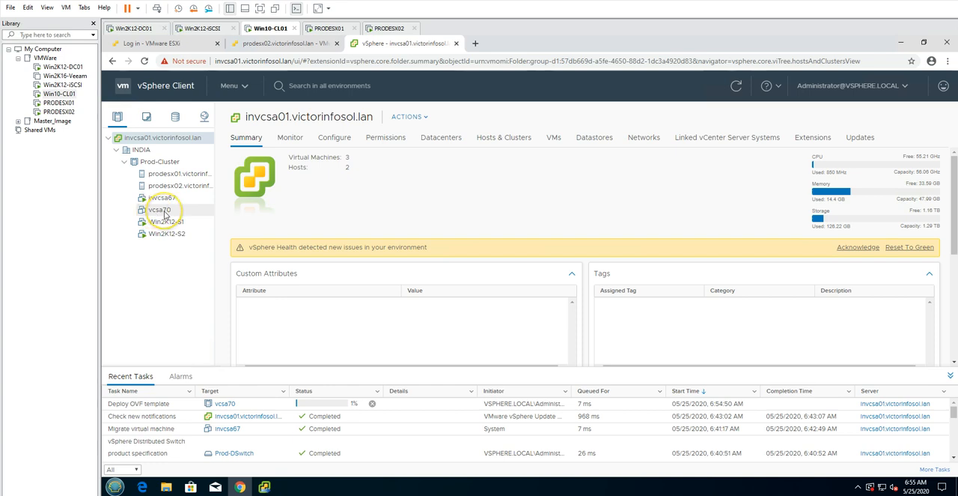
click(164, 213)
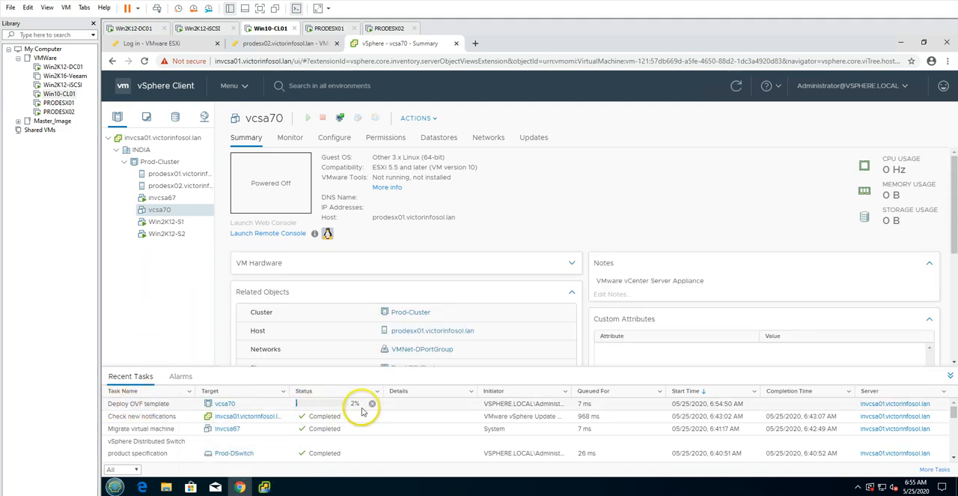
click(240, 485)
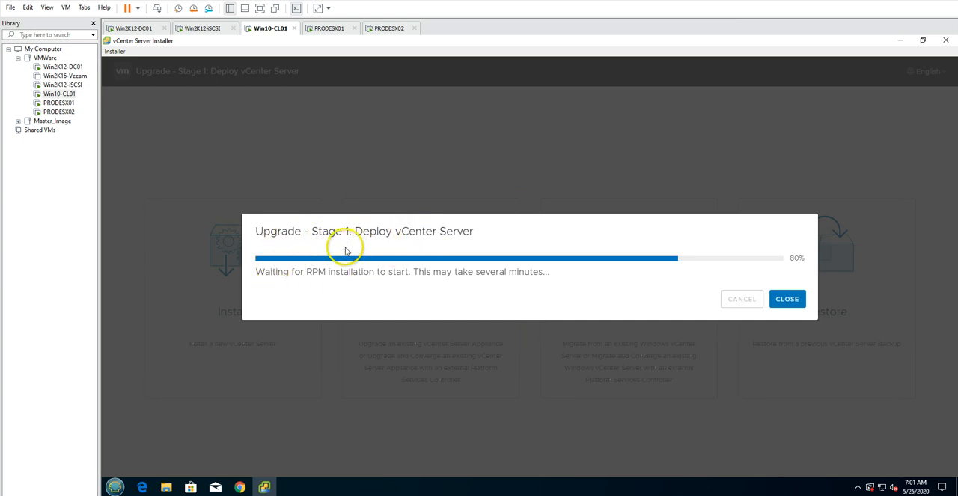
Launch the web console of vcsa70 from the vSphere Client in Chrome to watch it boot, and return to the installer
drag(289, 273, 454, 274)
click(524, 276)
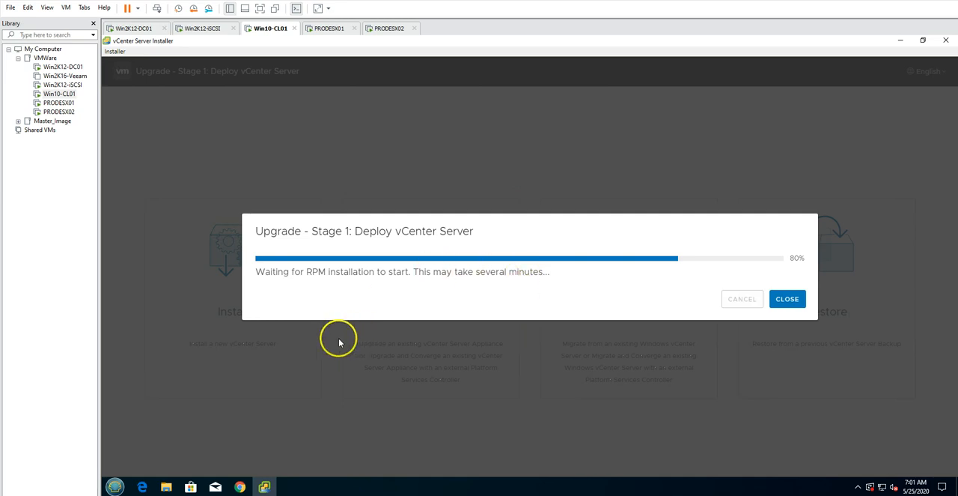
click(240, 487)
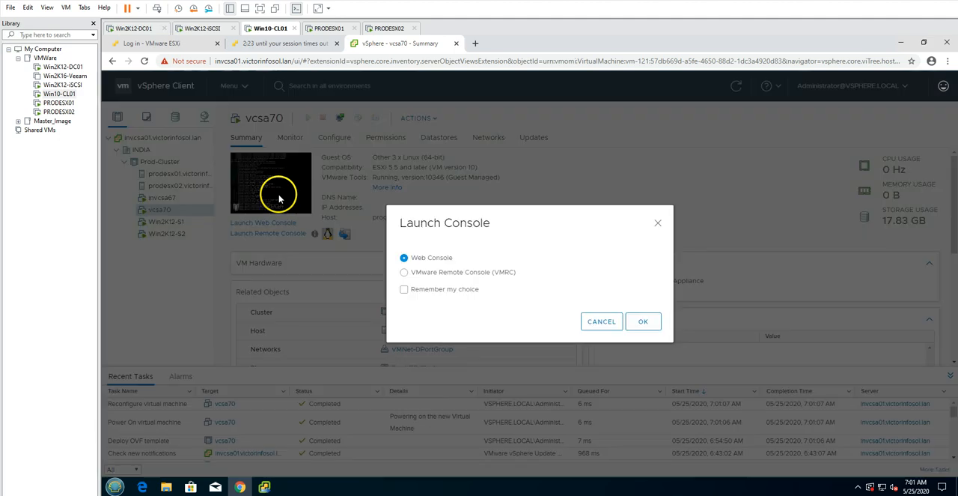
click(643, 325)
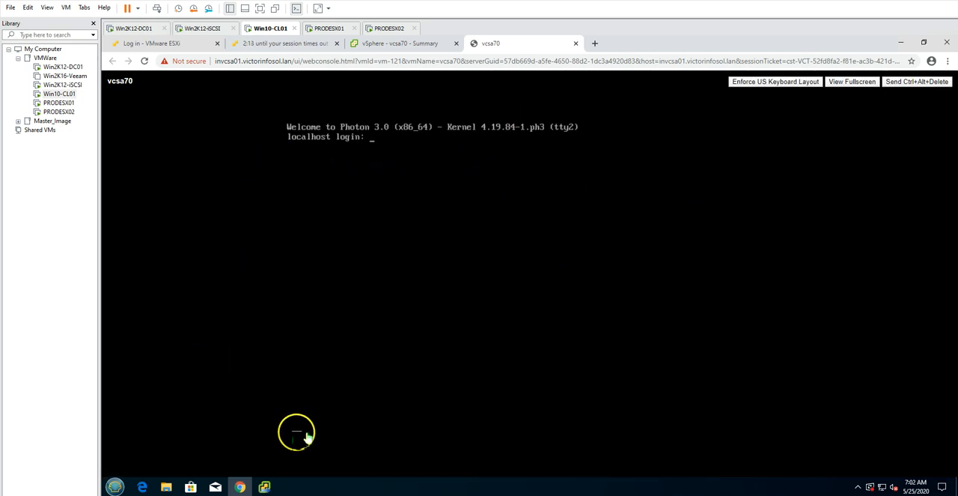
click(266, 487)
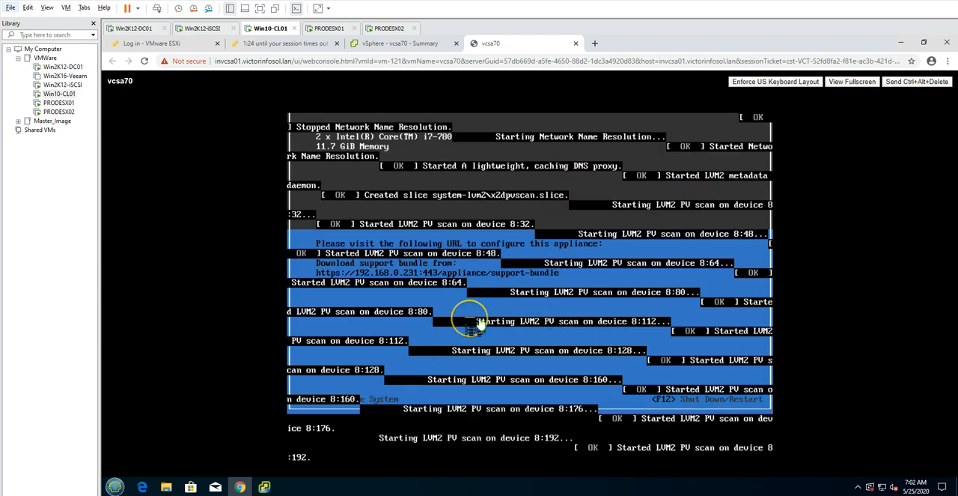
Monitor the stage 1 deployment by alternating between the vCenter Server Installer's progress and the vcsa70 web console in Chrome
click(266, 488)
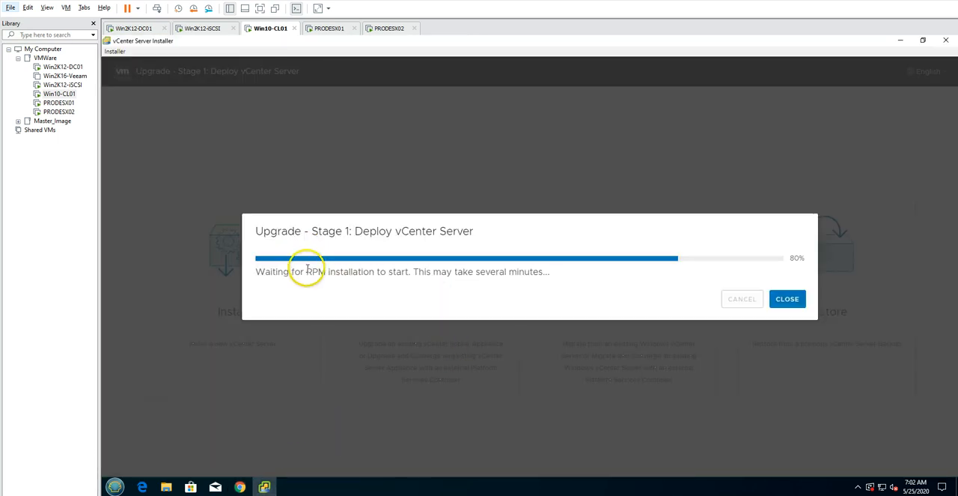
click(264, 485)
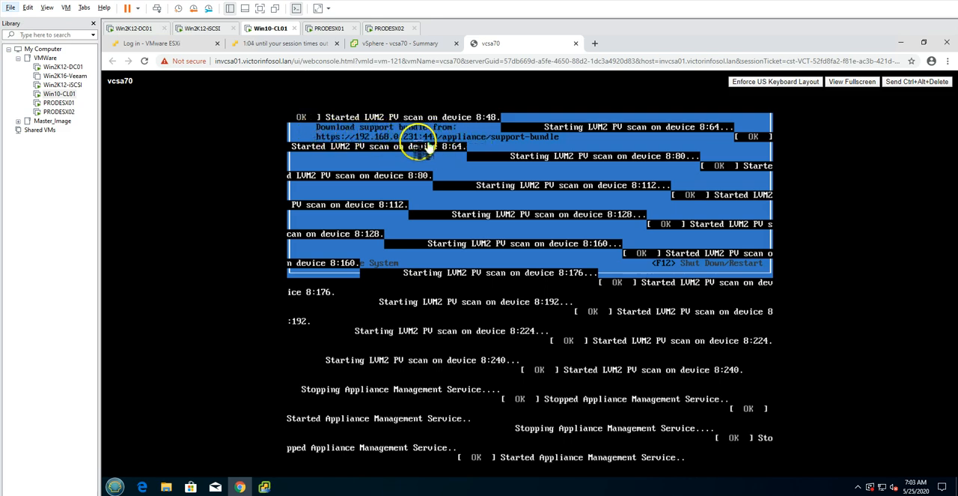
click(265, 486)
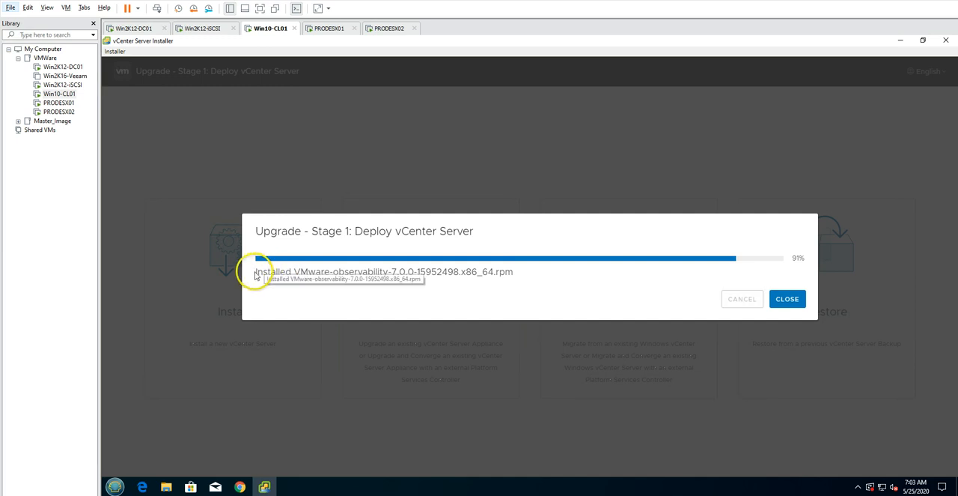
drag(242, 274, 414, 274)
click(414, 274)
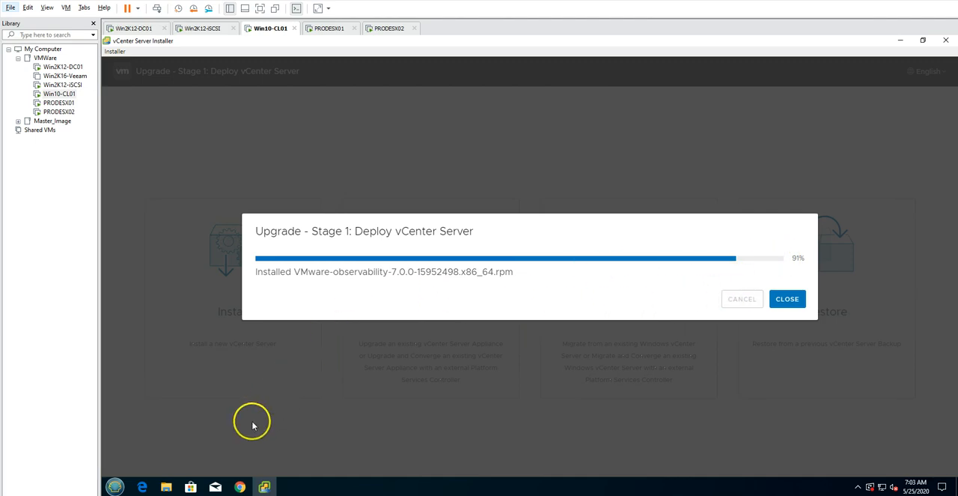
click(240, 488)
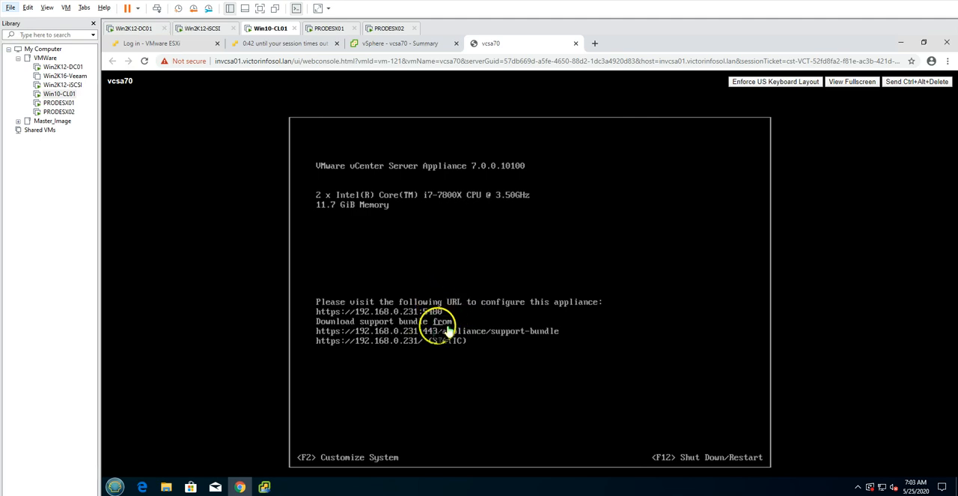
click(264, 487)
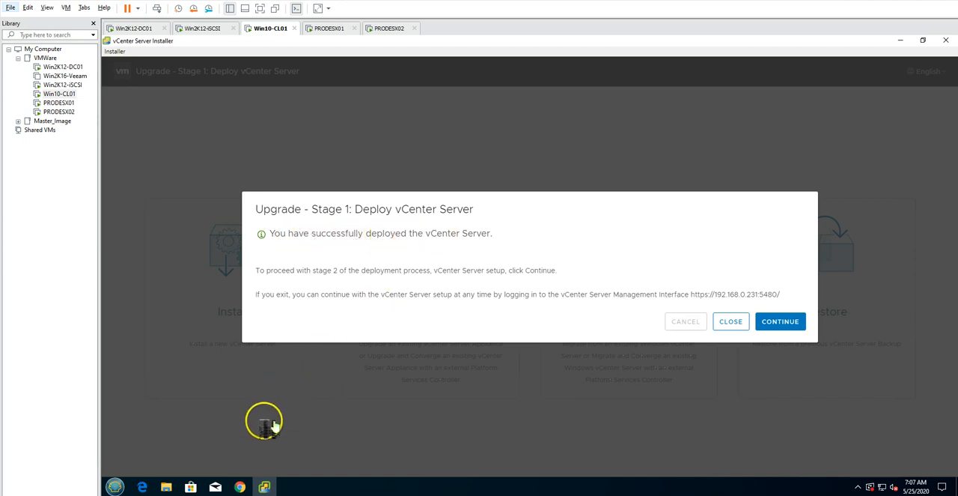
Check the vcsa70 web console and its VM summary in the vSphere Client in Chrome, and return to the installer
mouse_move(241, 486)
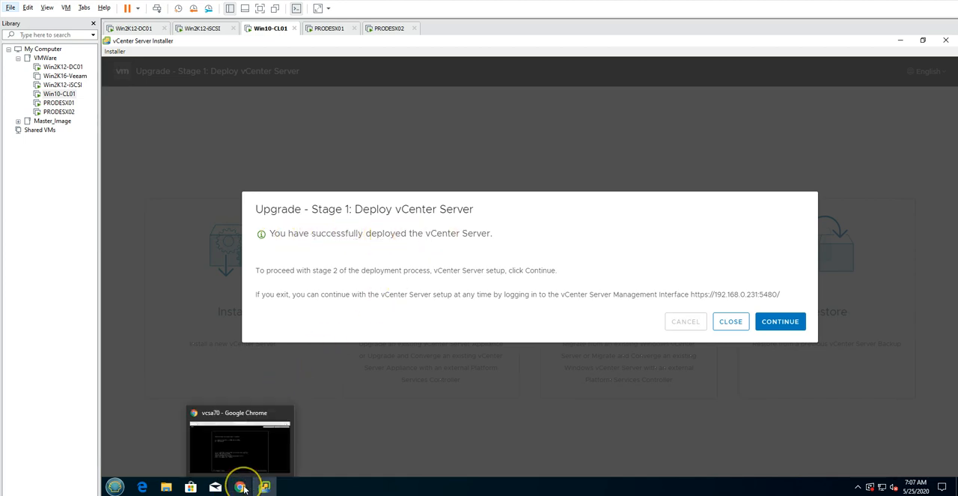
click(259, 446)
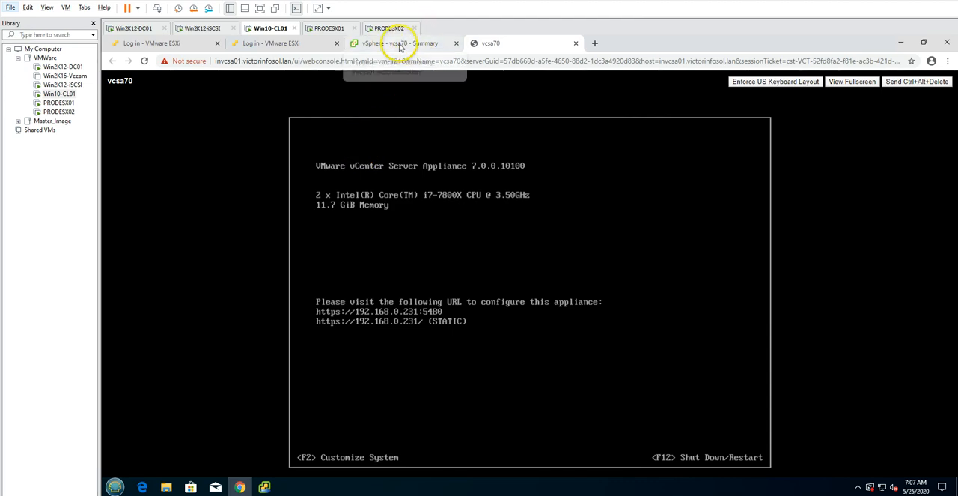
click(391, 43)
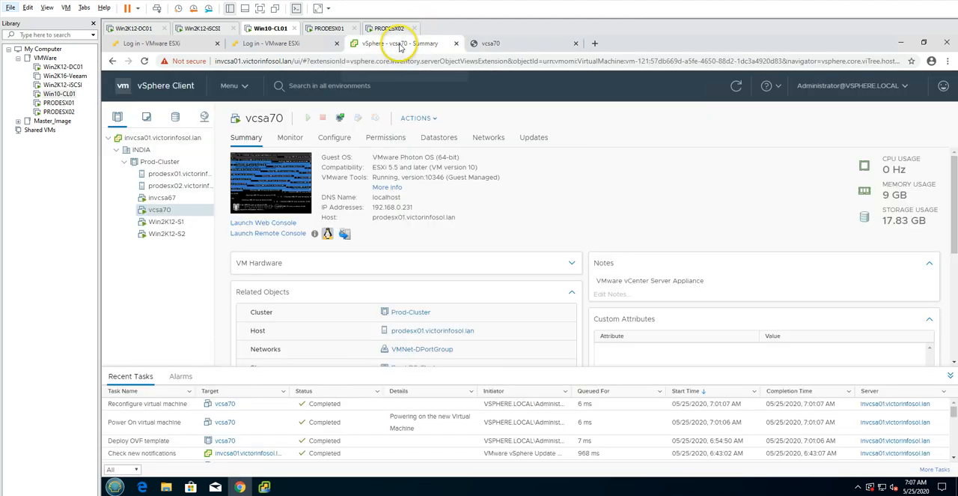
click(168, 197)
click(160, 211)
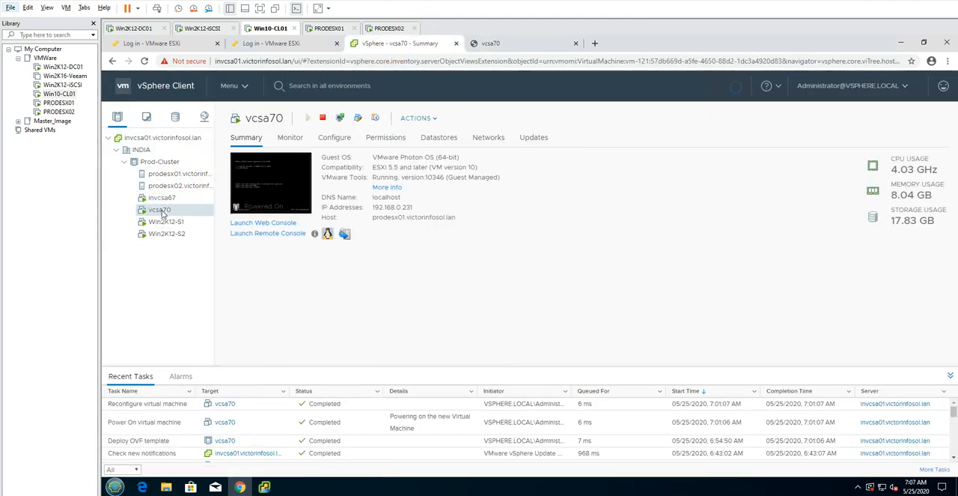
click(498, 43)
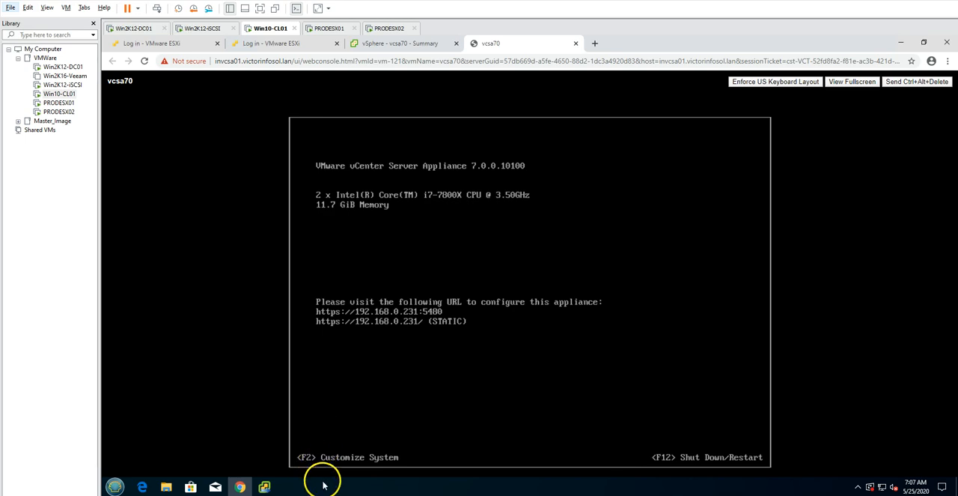
click(264, 487)
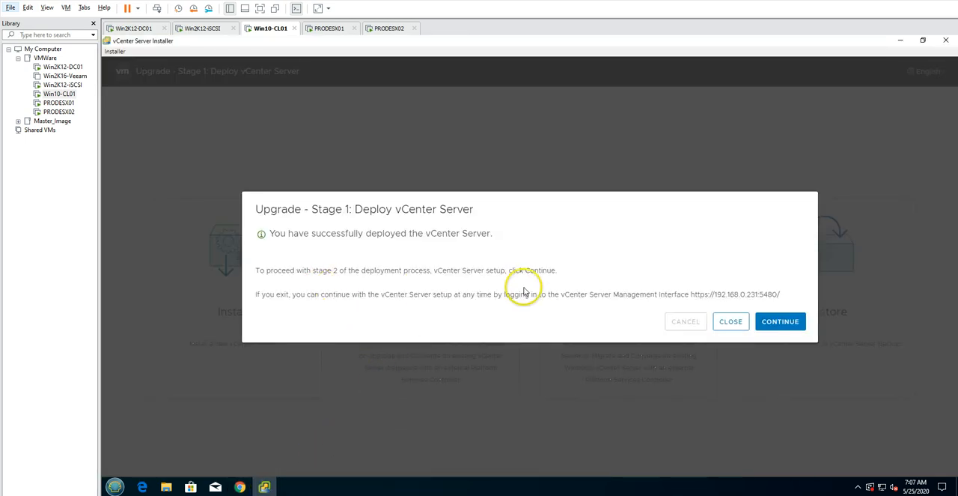
Continue to stage 2 of the upgrade, review its introduction, and proceed so that the pre-upgrade checks run
click(783, 322)
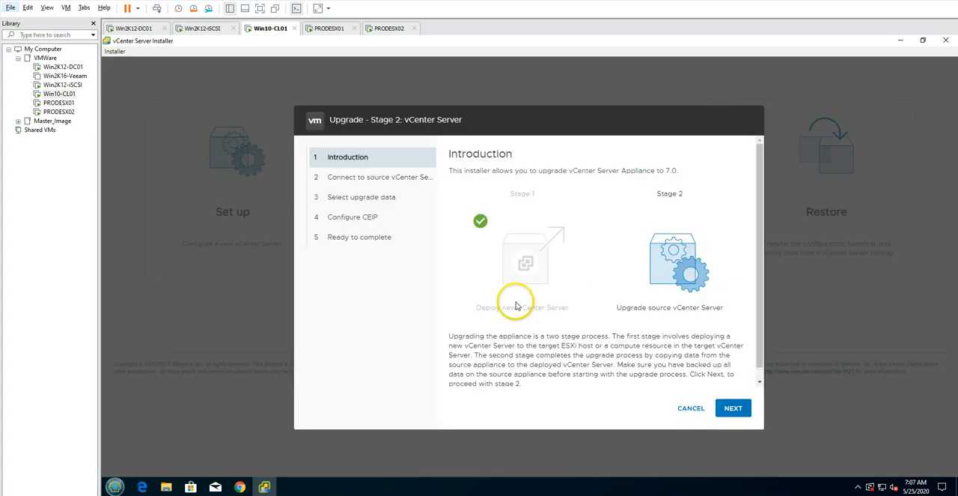
drag(330, 120, 400, 122)
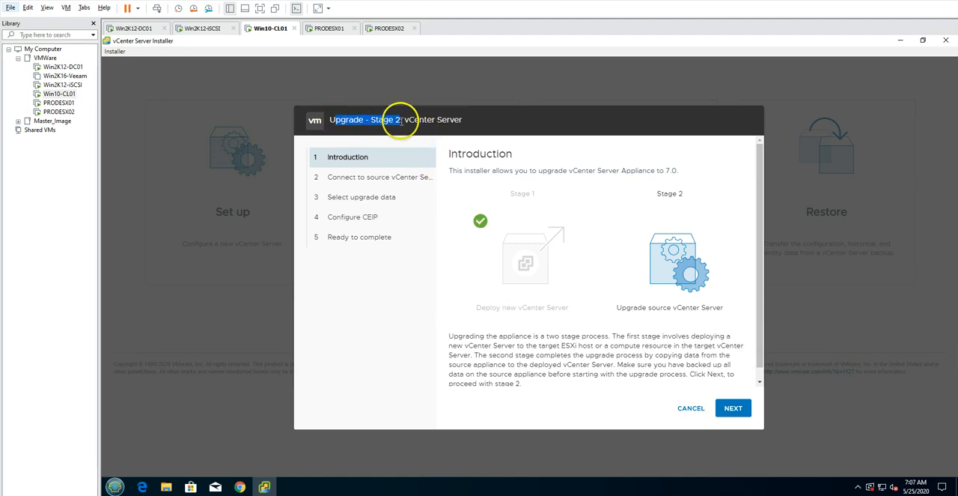
click(398, 121)
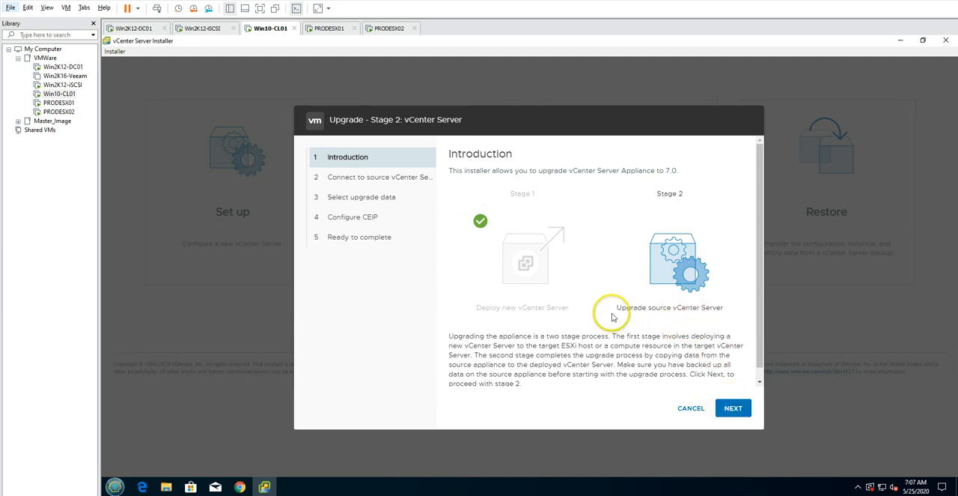
drag(618, 308, 707, 318)
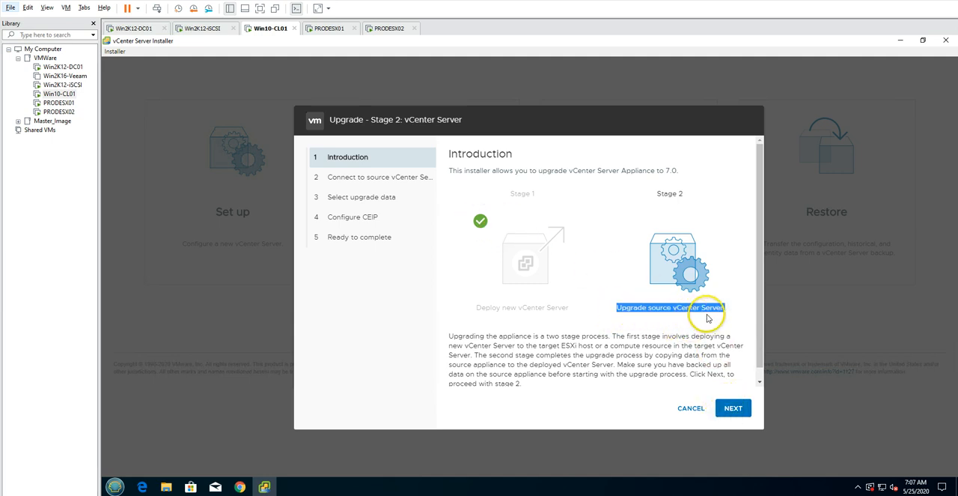
click(679, 322)
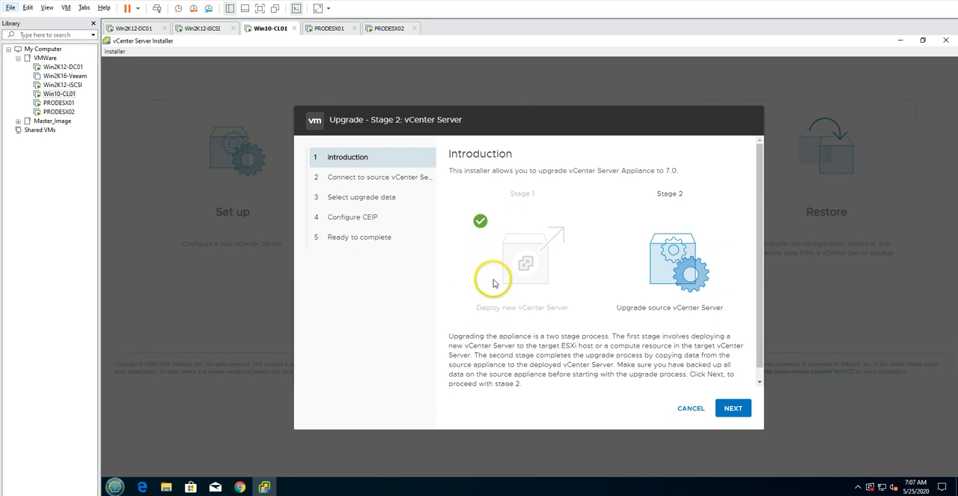
click(732, 408)
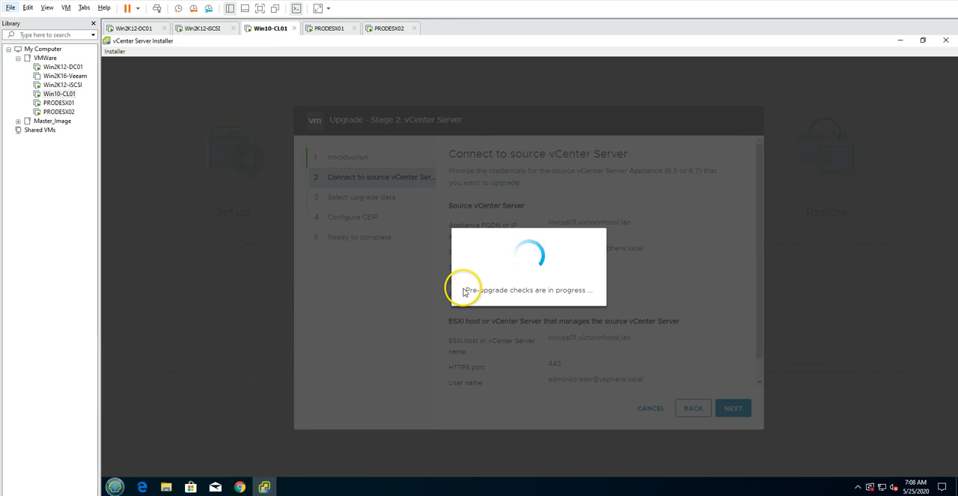
drag(466, 290, 580, 292)
click(581, 292)
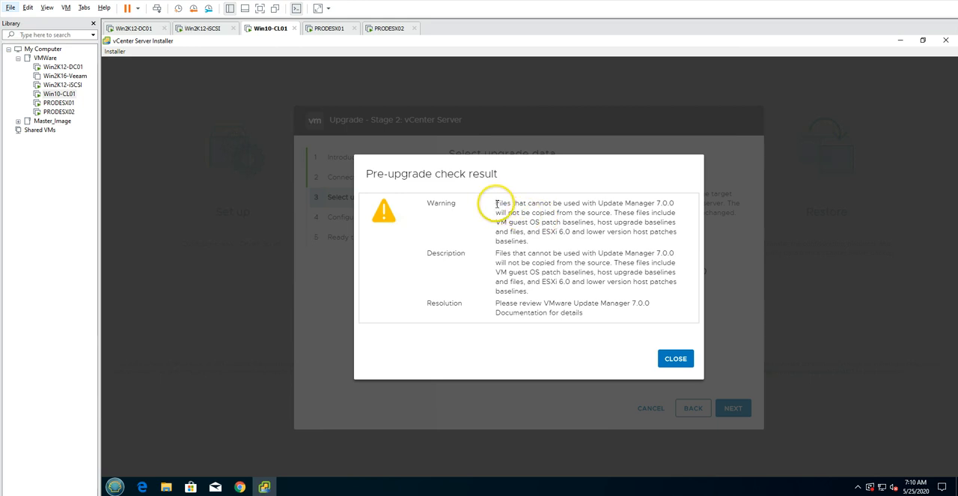
Read the pre-upgrade check warning about files incompatible with Update Manager 7.0.0 and dismiss the check result
drag(495, 204, 681, 192)
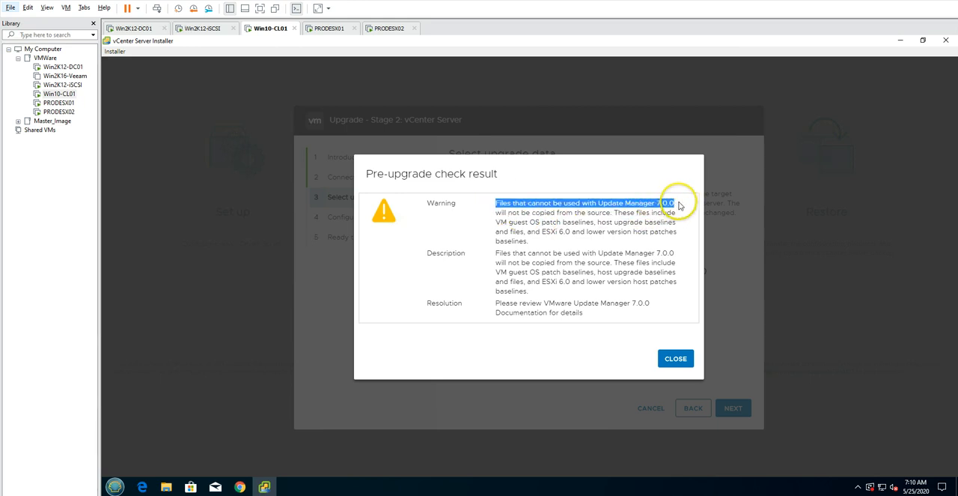
drag(495, 214, 633, 242)
click(625, 215)
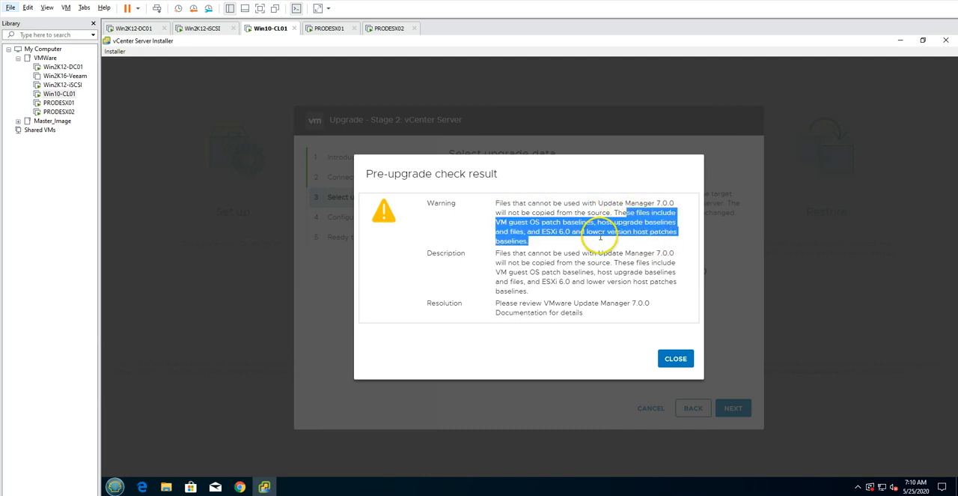
click(601, 237)
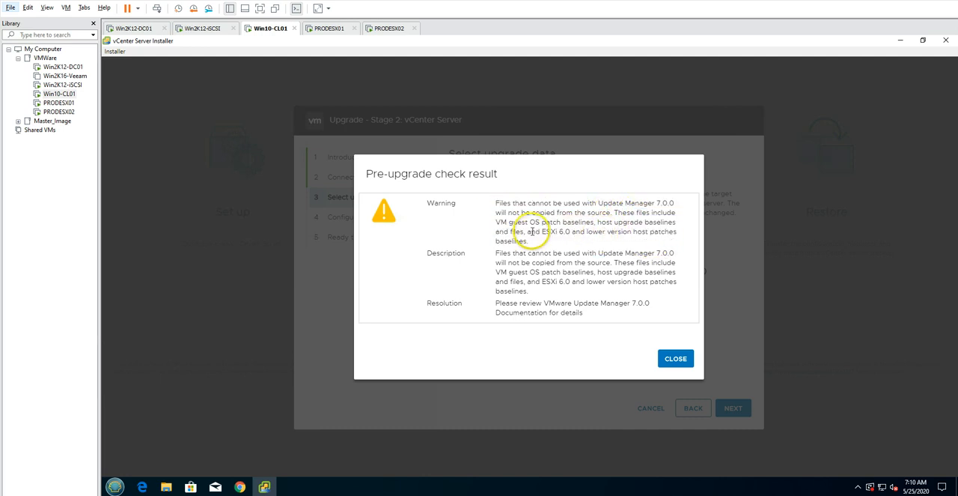
drag(527, 232, 657, 232)
click(588, 213)
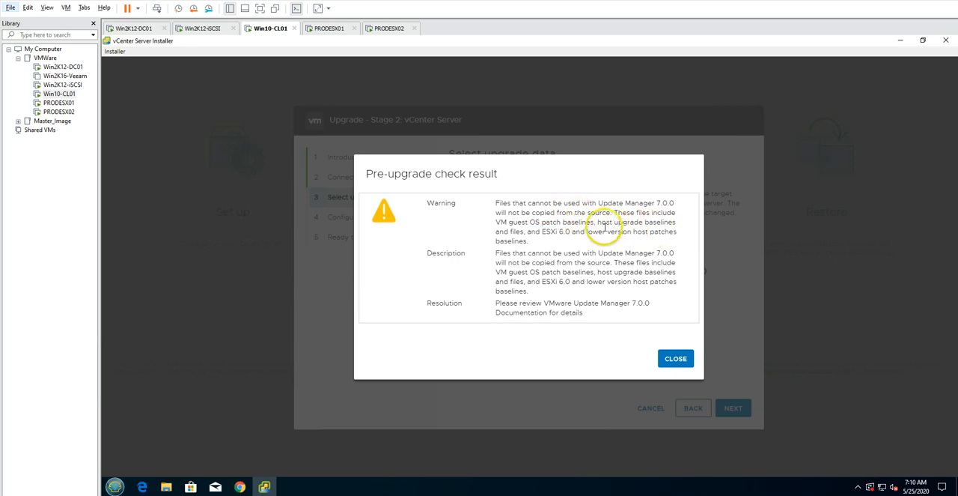
drag(541, 232, 678, 234)
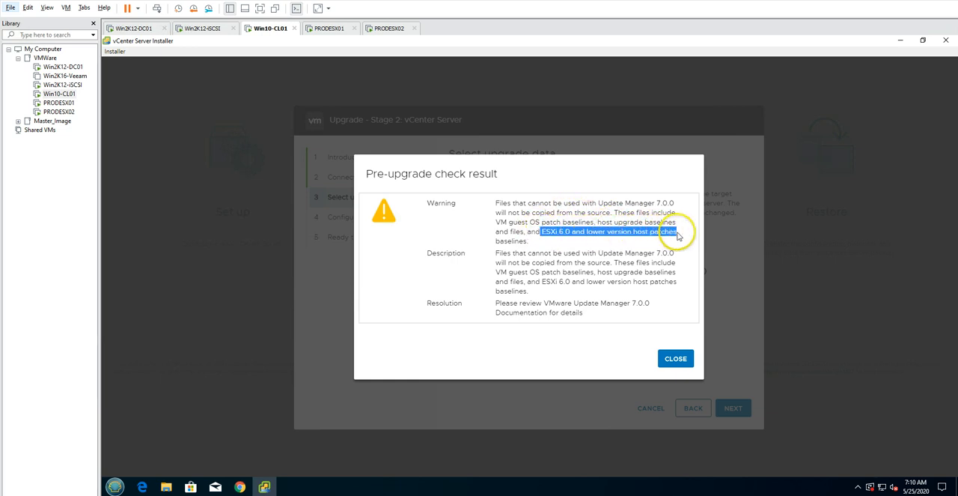
click(641, 245)
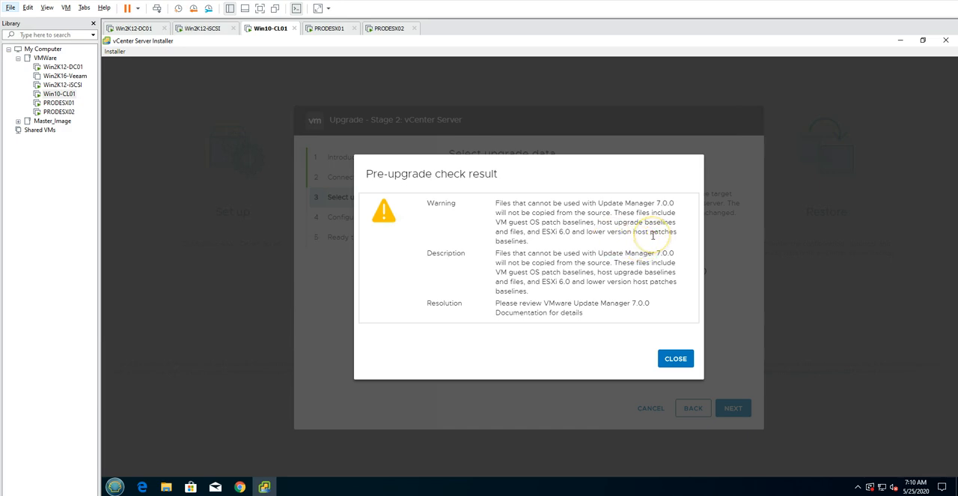
click(676, 360)
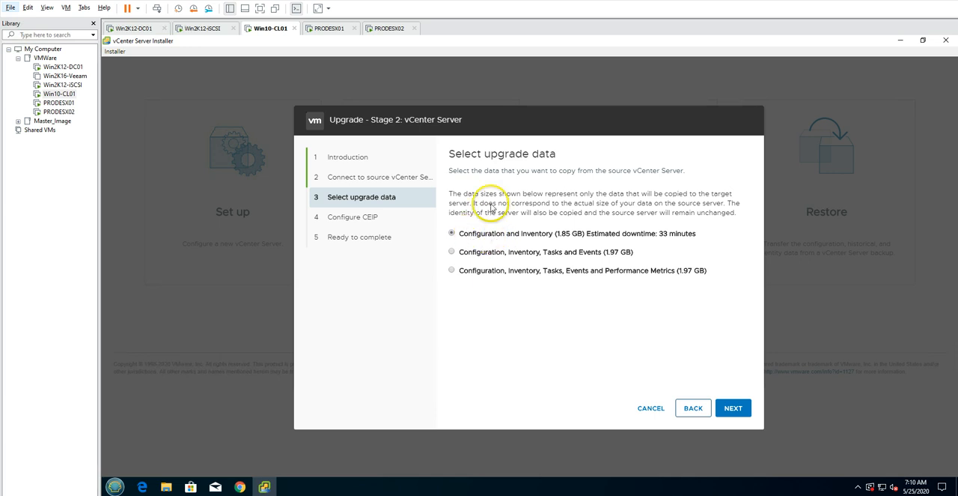
Choose to copy Configuration, Inventory, Tasks, Events and Performance Metrics from the source vCenter Server, and submit the selection
drag(459, 156, 582, 162)
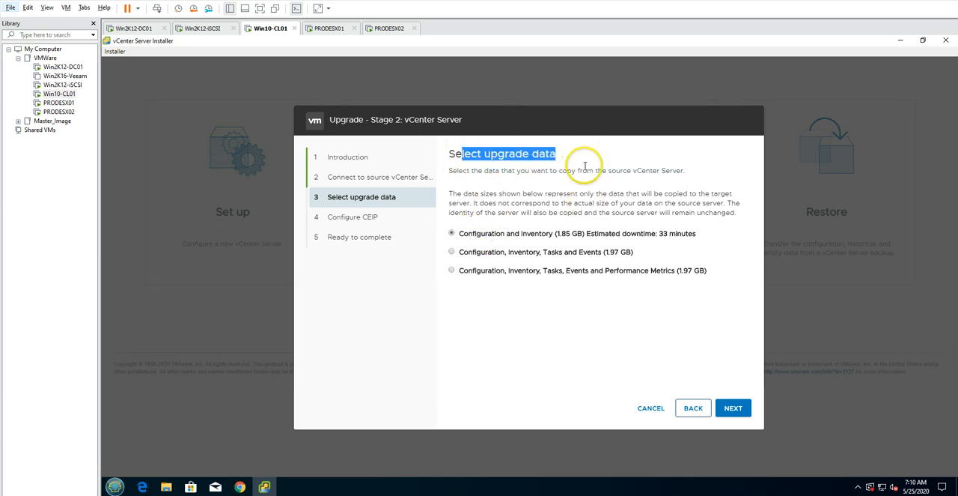
click(582, 162)
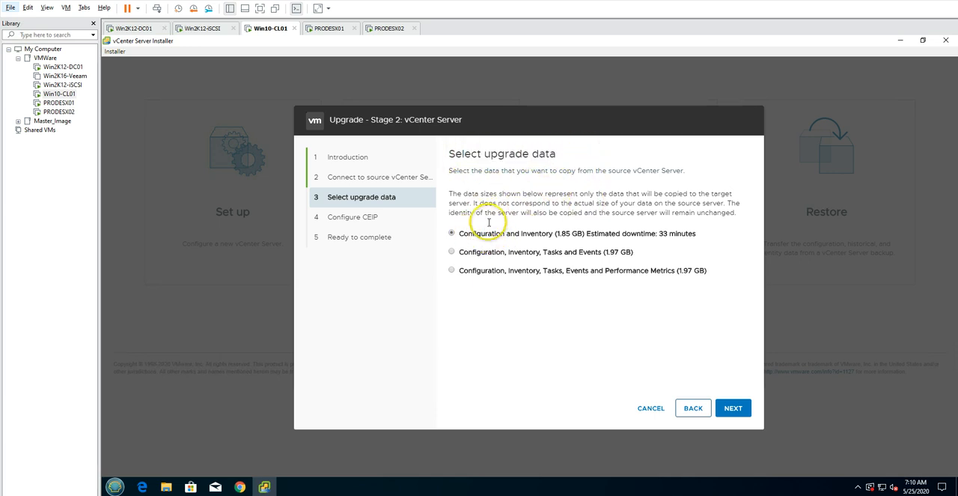
click(453, 272)
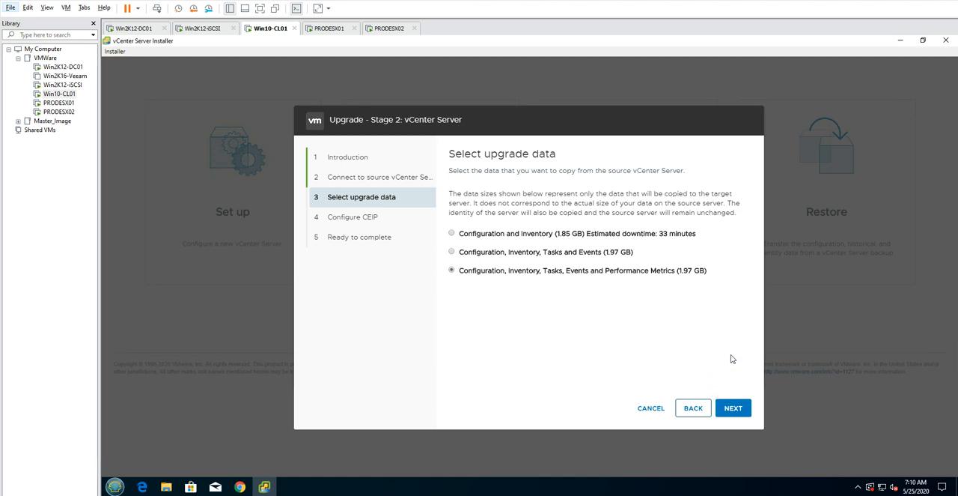
click(734, 408)
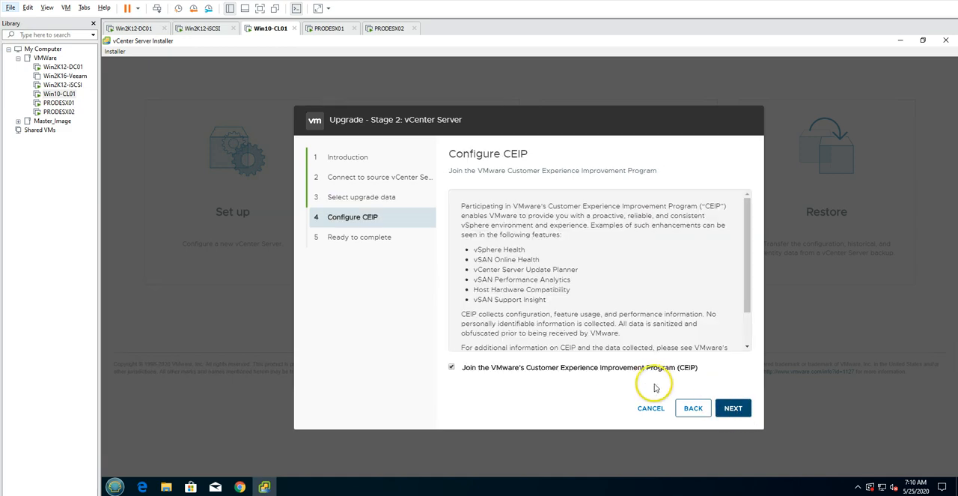
Opt out of VMware's Customer Experience Improvement Program and proceed to the final summary
click(469, 371)
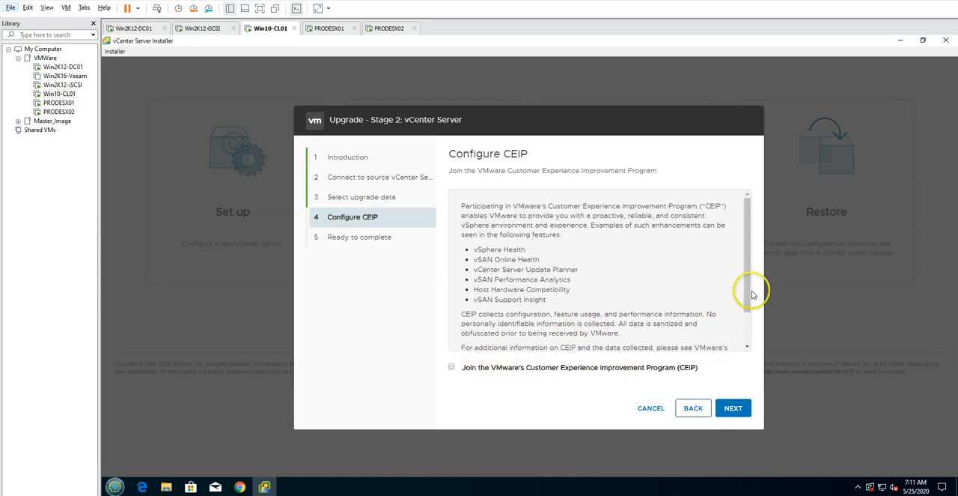
drag(753, 295, 734, 408)
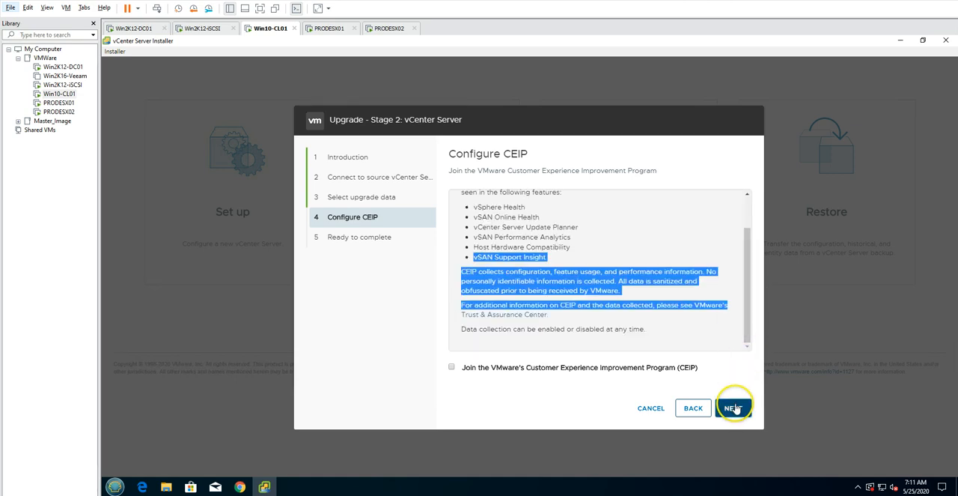
click(734, 408)
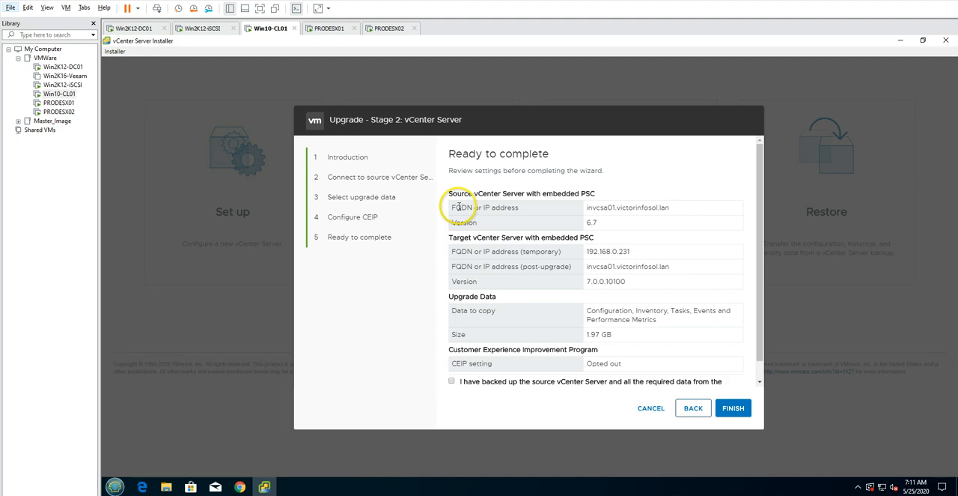
Review the source and target vCenter Server details in the summary, confirm the source has been backed up, and finish the wizard
drag(459, 207, 683, 211)
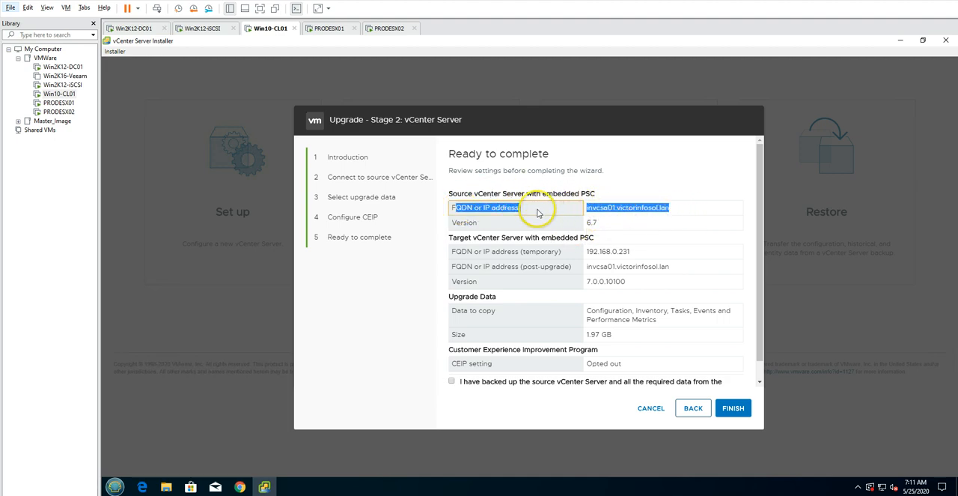
drag(460, 199, 605, 188)
click(609, 192)
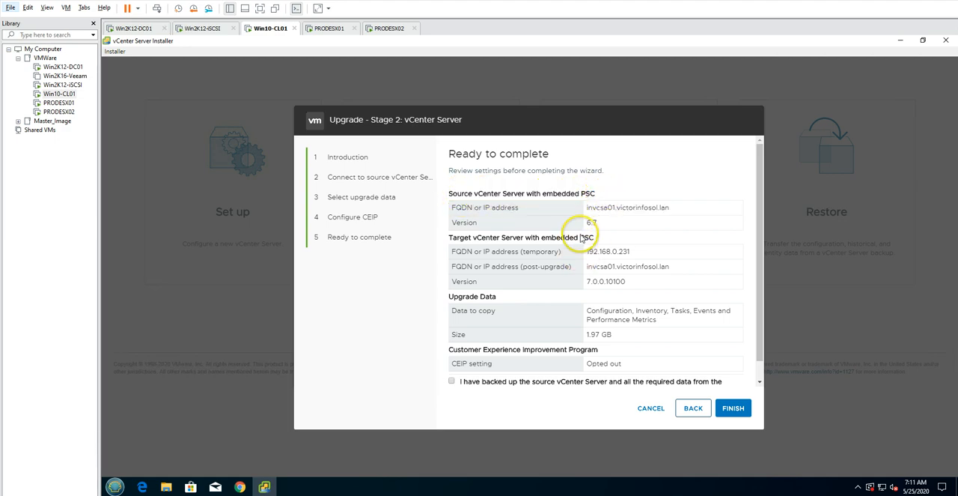
drag(482, 252, 652, 288)
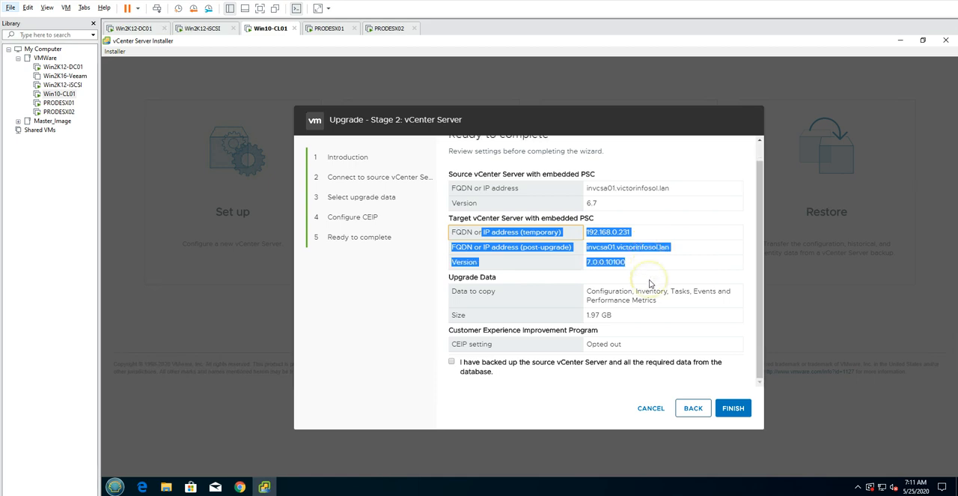
click(449, 365)
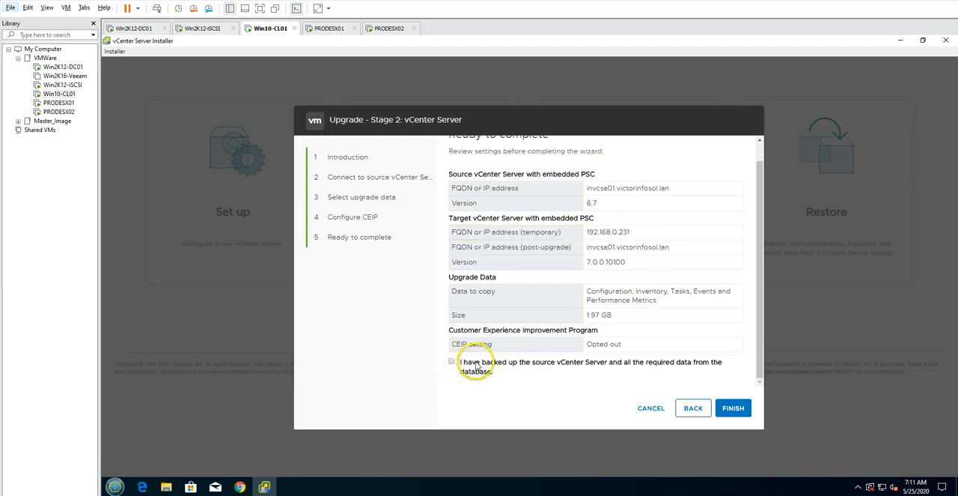
click(450, 363)
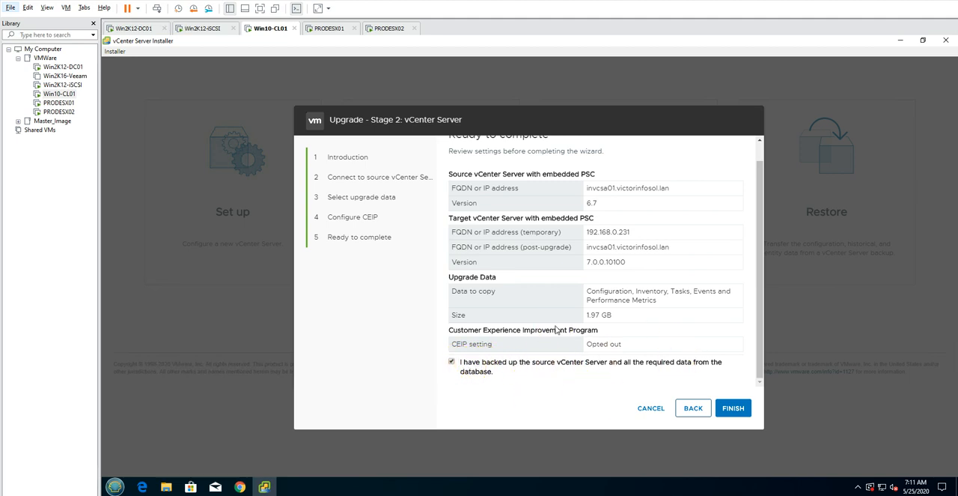
click(732, 409)
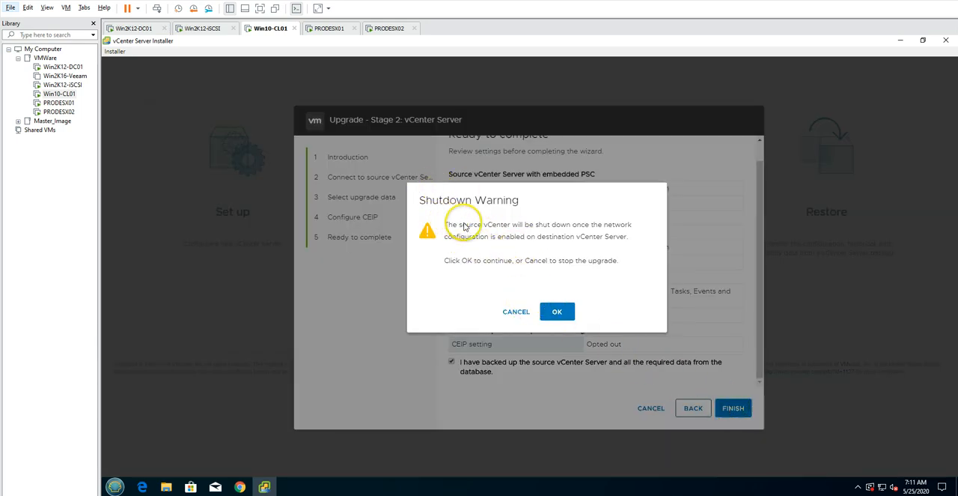
Read the warning about the source vCenter shutdown and accept it so that the upgrade starts
drag(444, 224, 633, 227)
click(551, 243)
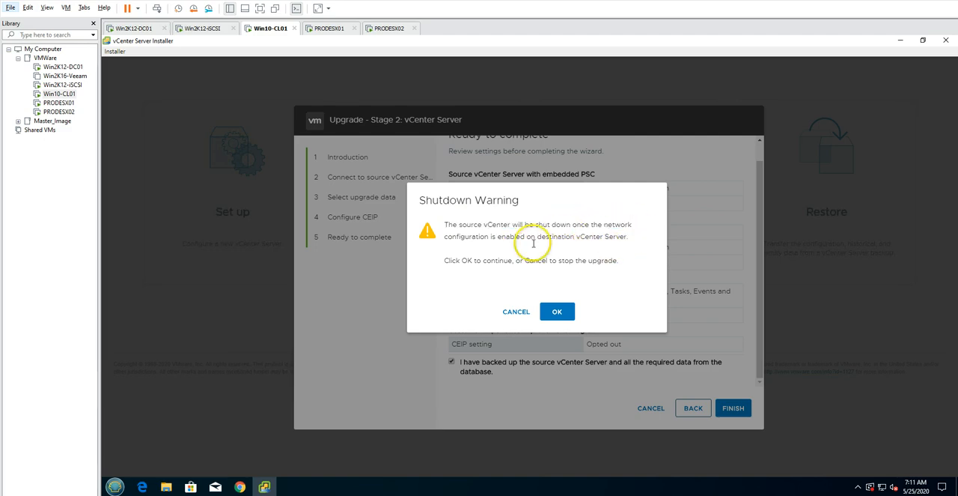
click(560, 313)
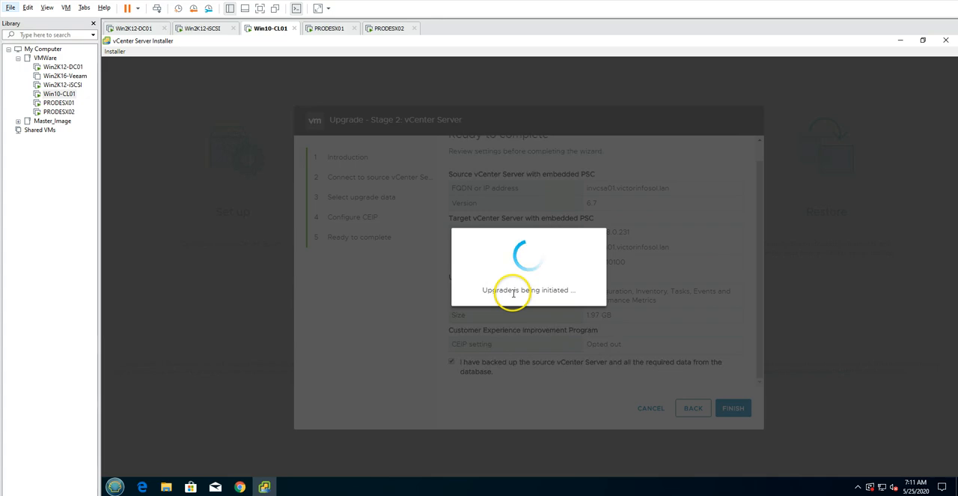
Switch to Chrome, view the summary of the invcsa67 virtual machine, and close the vSphere Client and vcsa70 console pages
click(240, 487)
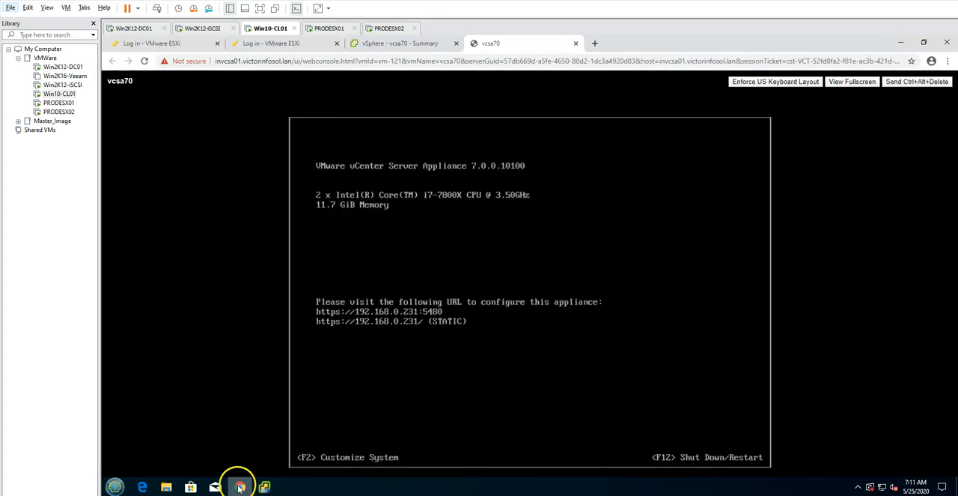
click(405, 42)
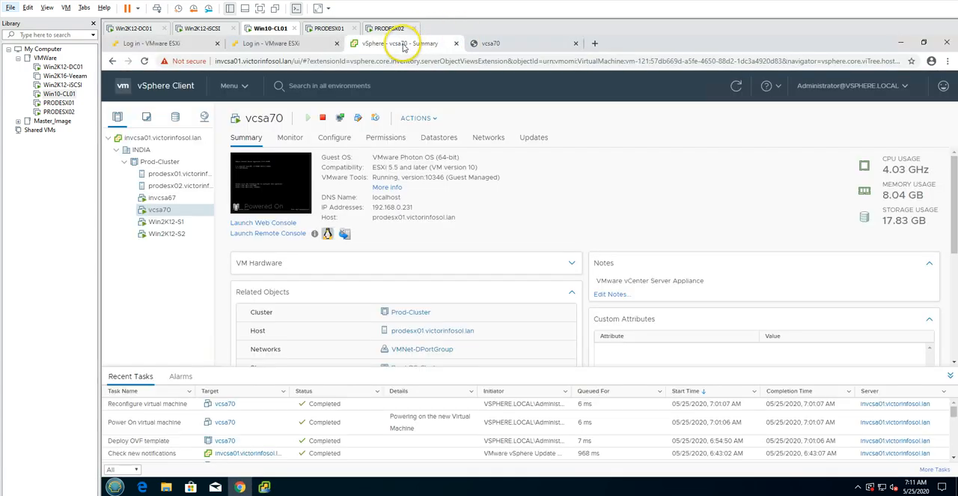
click(160, 199)
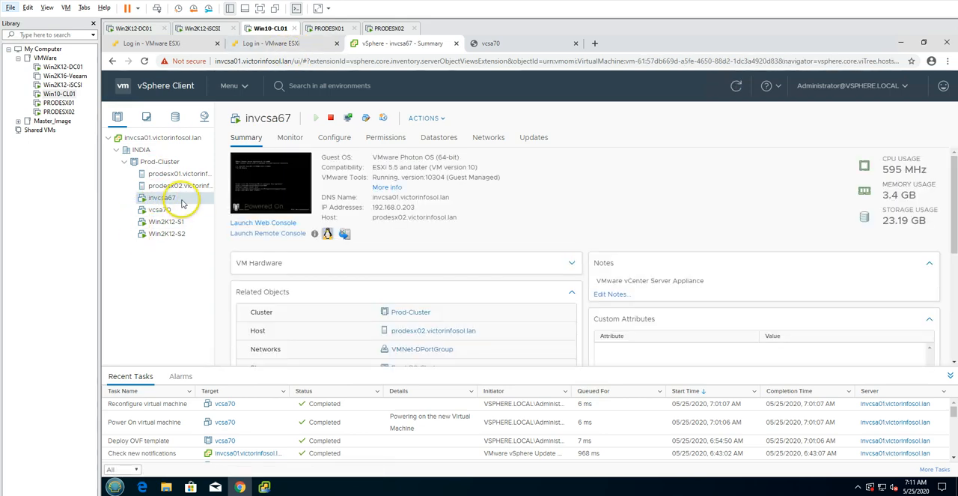
click(456, 42)
click(456, 43)
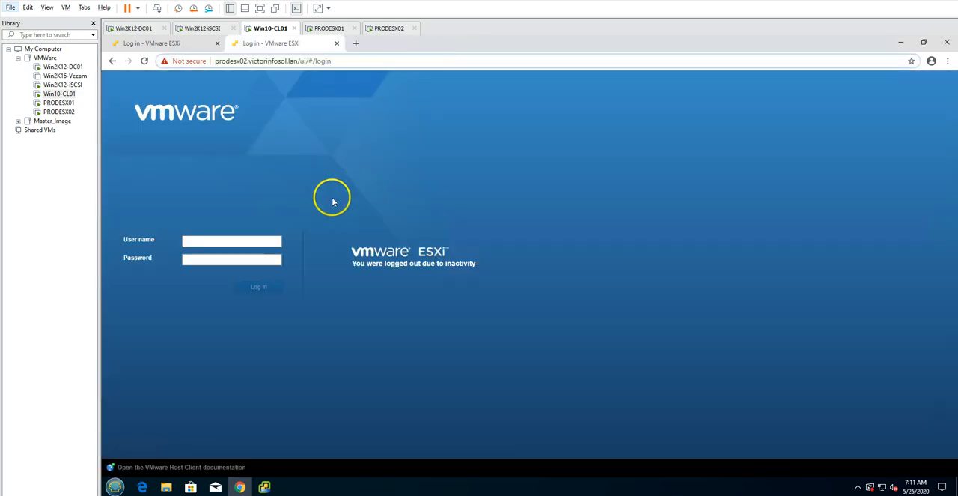
Log in to the prodesx02 host as root with the account password, list its virtual machines, and dismiss the welcome notice
click(241, 240)
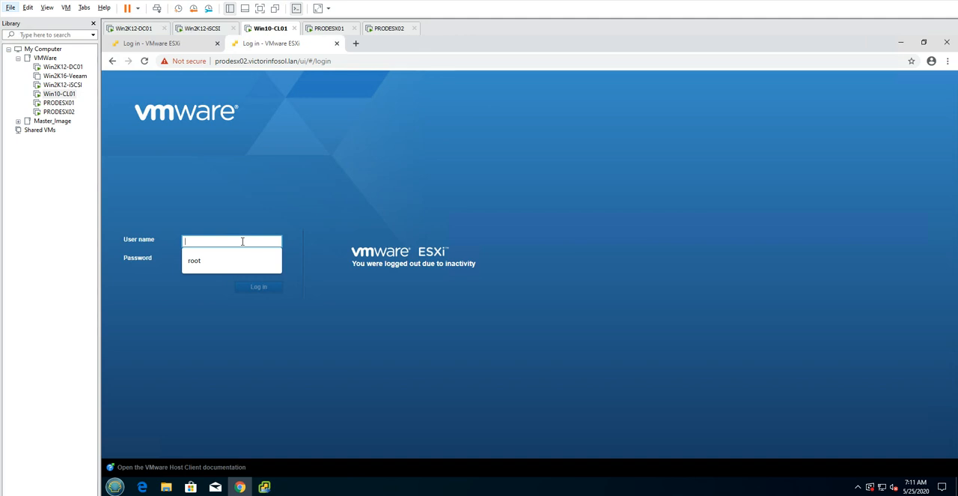
text(er)
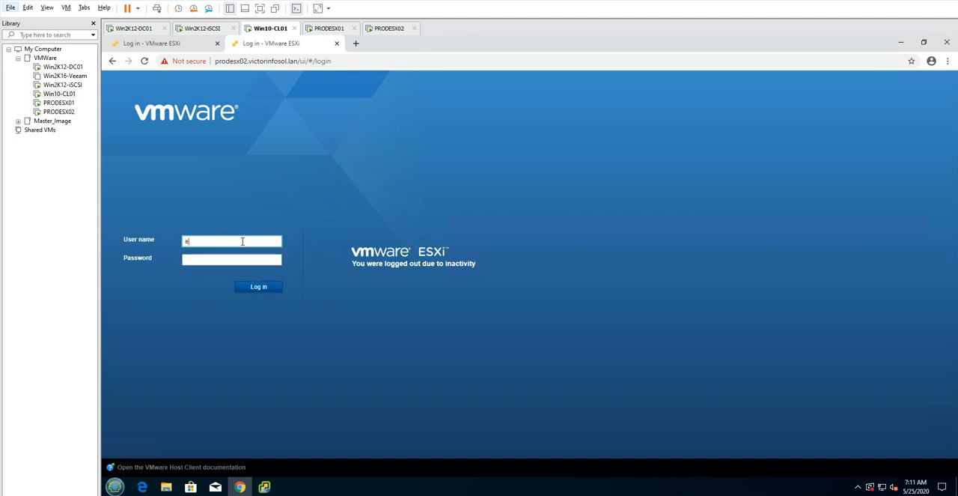
key(BackSpace)
text(root)
key(Tab)
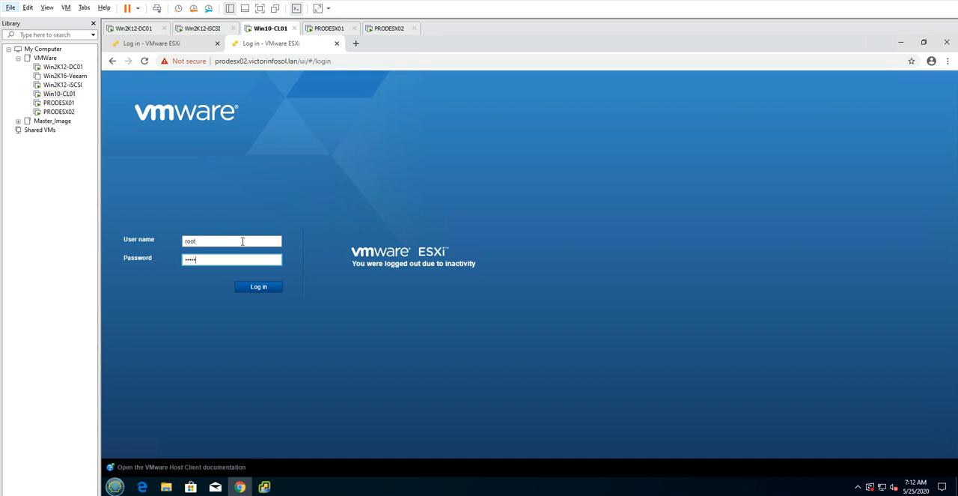
key(Return)
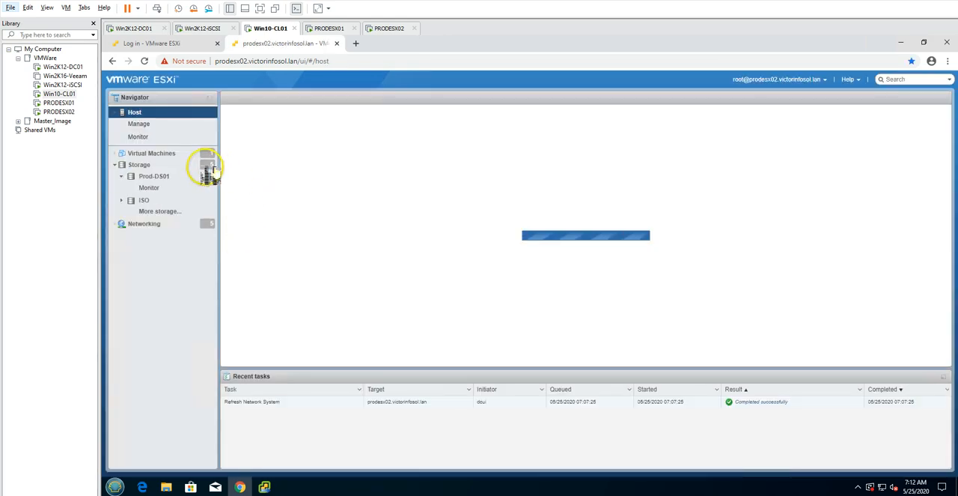
click(171, 154)
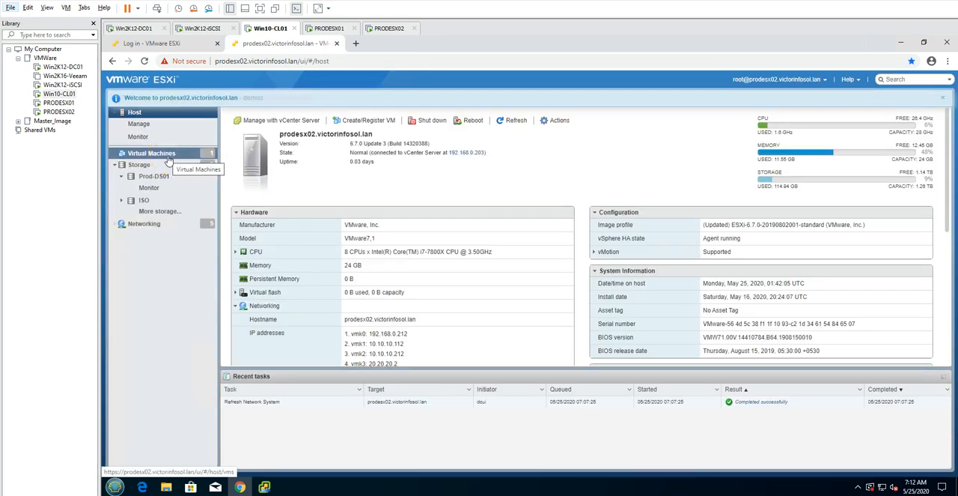
click(942, 100)
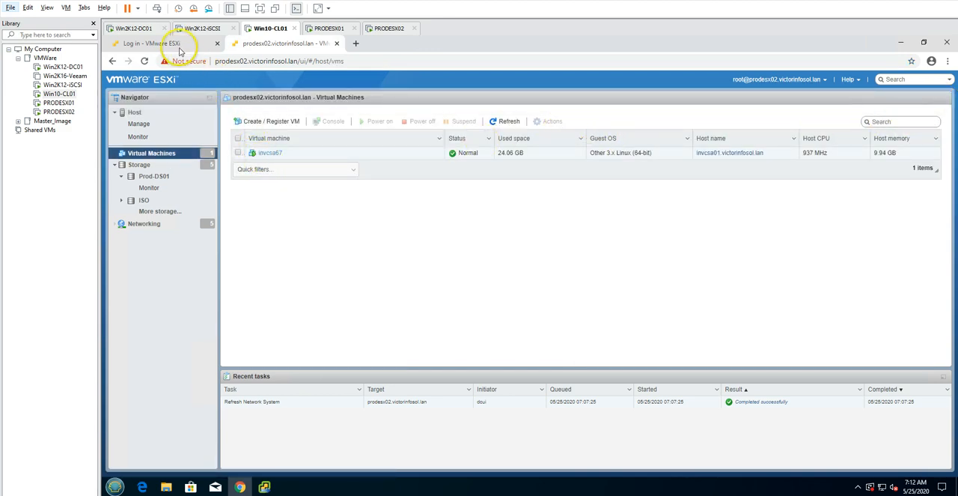
Log in to the prodesx01 ESXi host as root with the account password
click(179, 46)
click(193, 241)
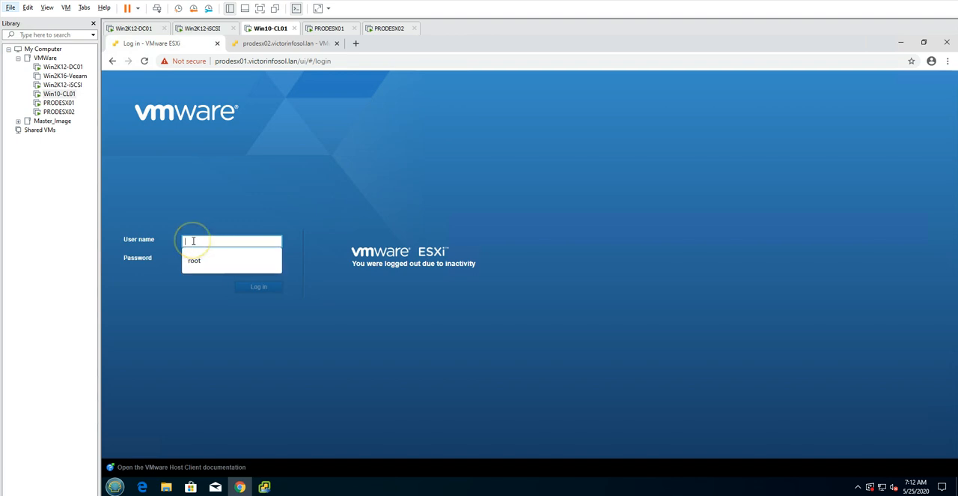
text(root)
key(Tab)
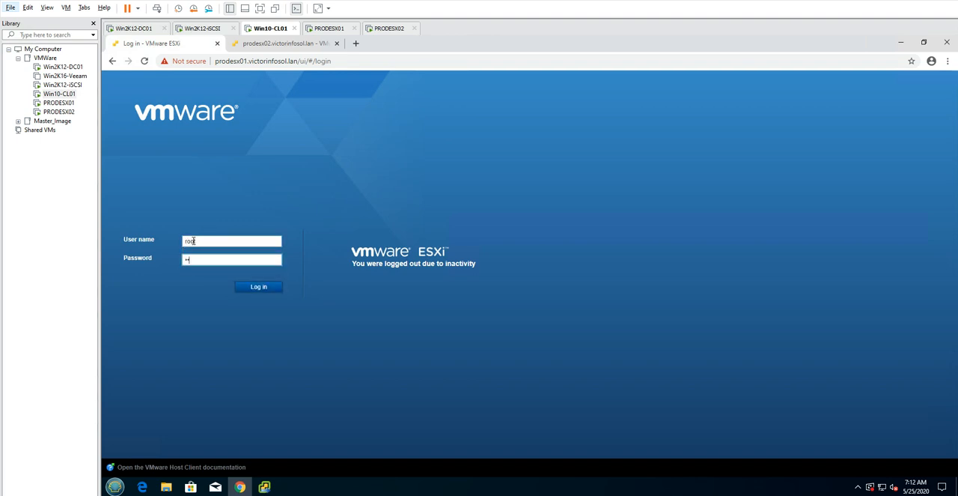
text(••••••••)
click(259, 285)
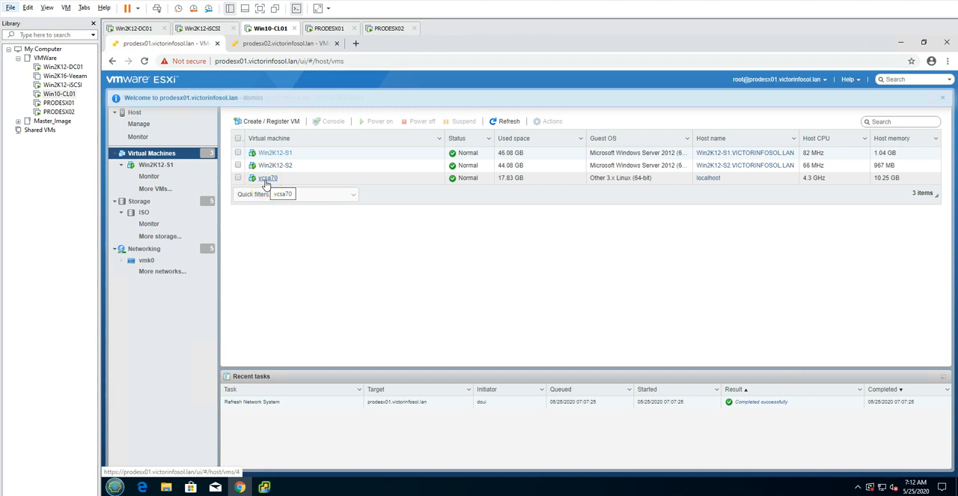
Open the vcsa70 virtual machine on prodesx01 and display its console
click(266, 178)
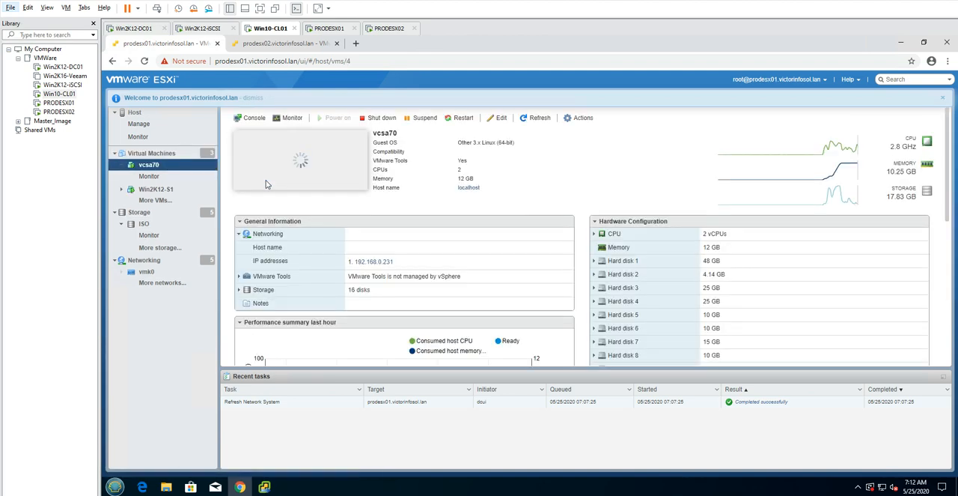
click(277, 166)
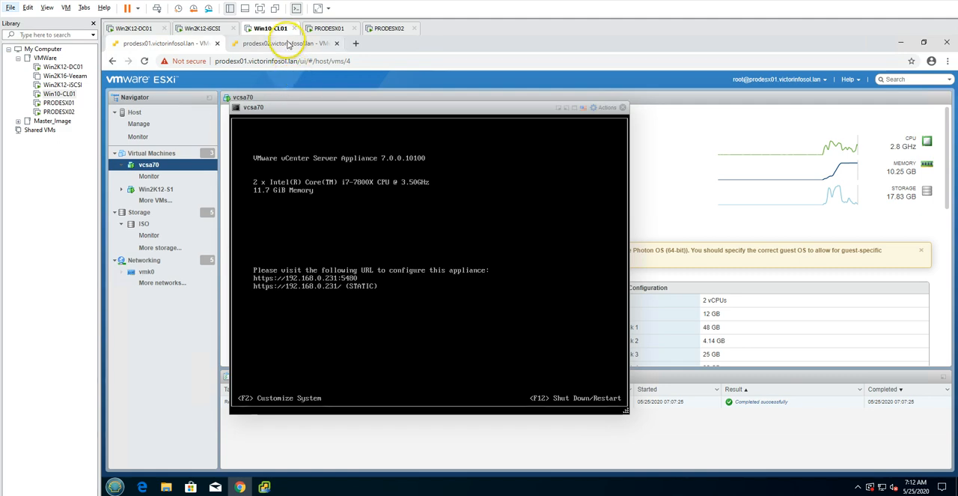
click(294, 43)
click(172, 43)
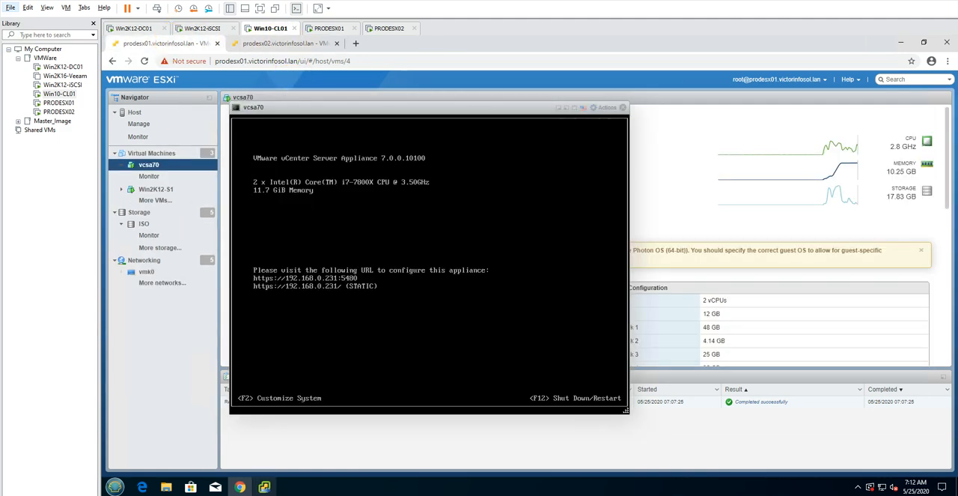
Switch to the vCenter Server Installer and check the stage 2 data transfer progress, comparing it with the vcsa70 console in Chrome
click(266, 486)
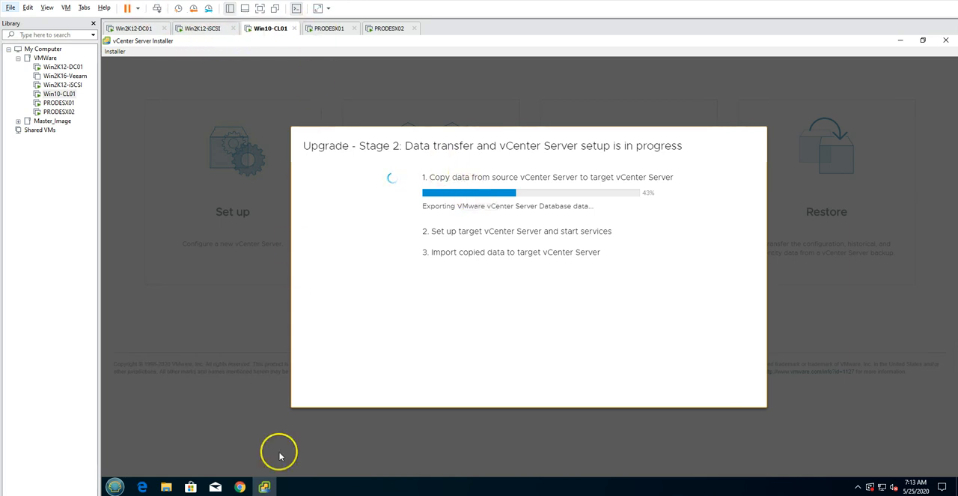
click(239, 487)
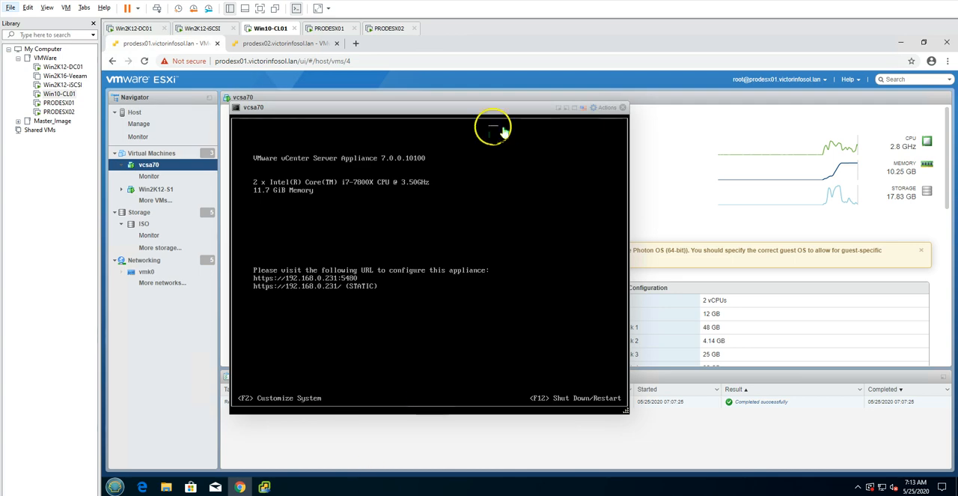
click(264, 486)
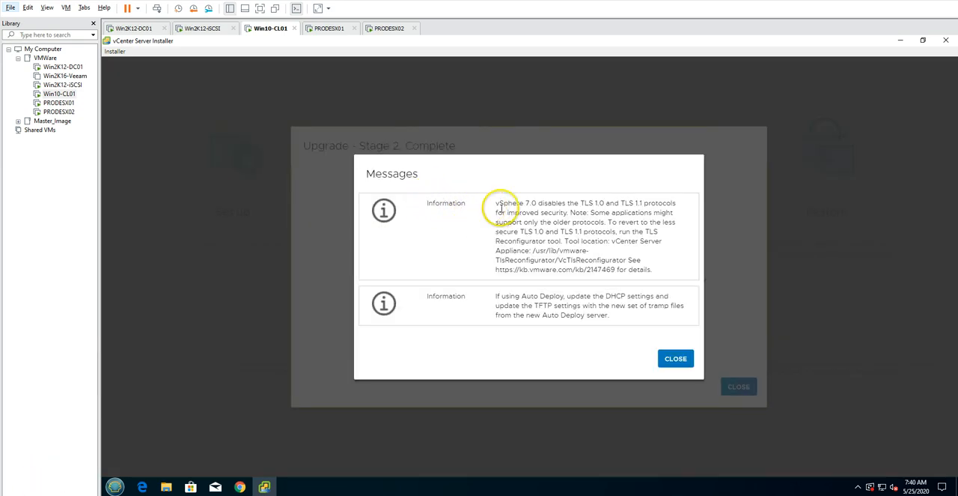
Read the information messages about the TLS 1.0 and TLS 1.1 protocols and Auto Deploy, and dismiss them
drag(496, 200, 621, 201)
click(637, 218)
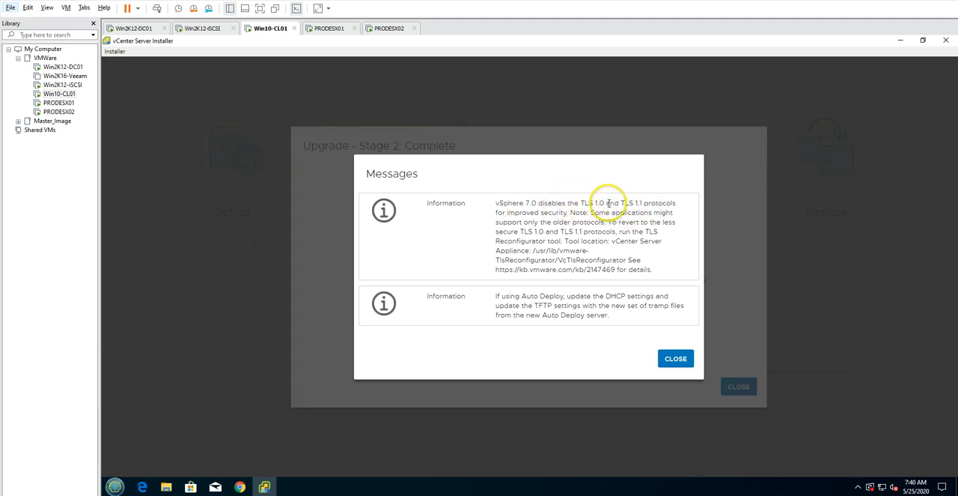
drag(582, 202, 670, 204)
click(654, 203)
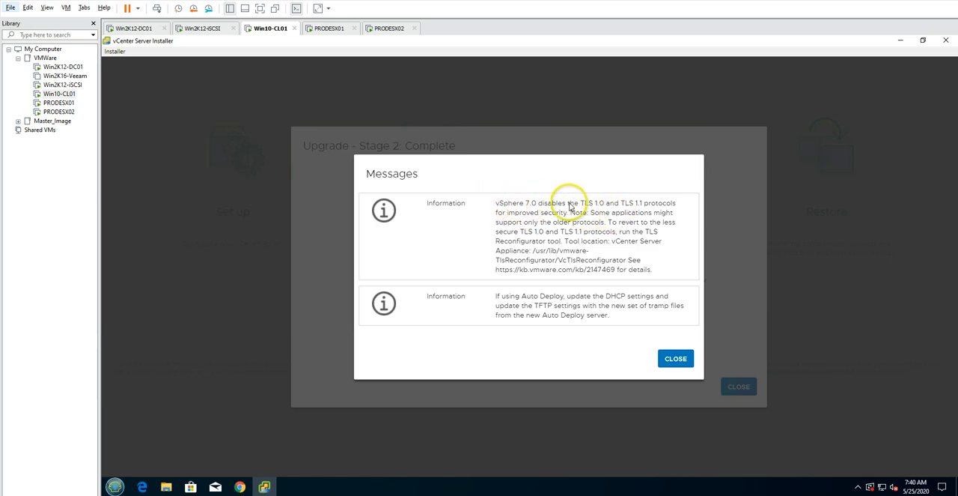
drag(531, 203, 496, 203)
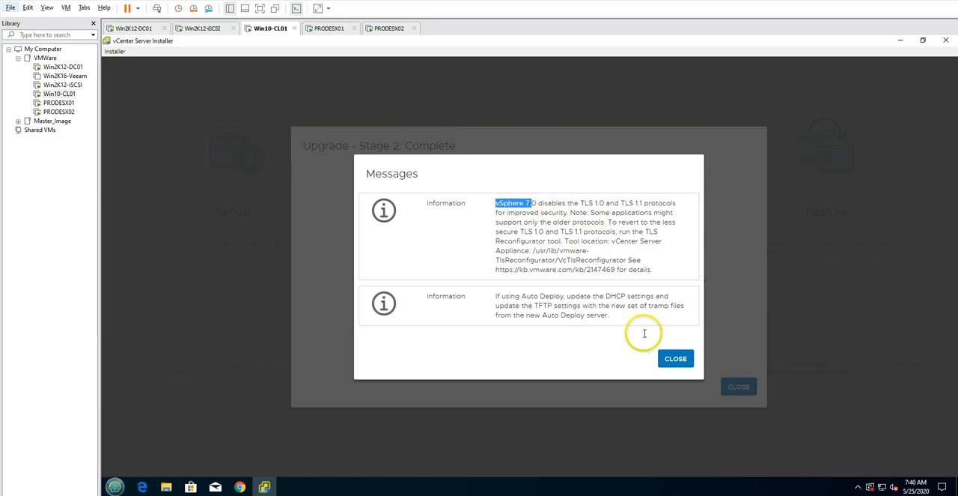
click(676, 359)
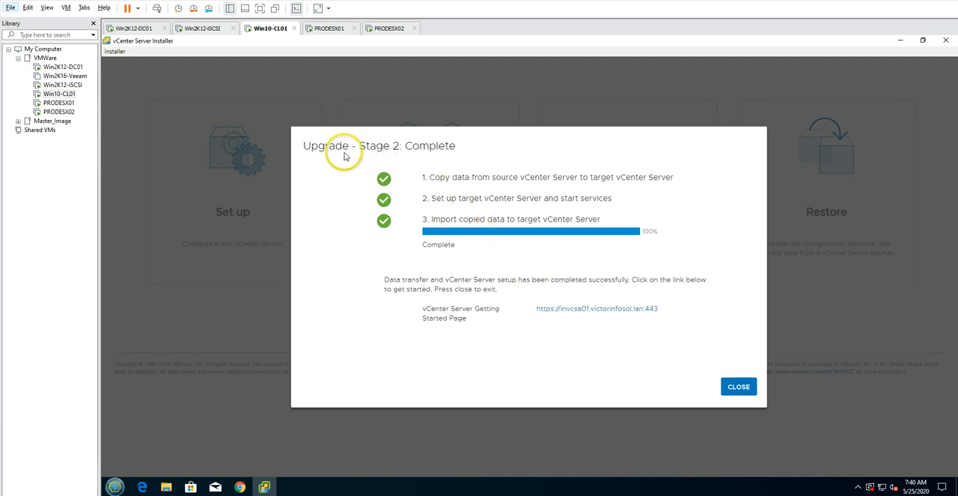
Review the stage 2 completion page and close the installer
drag(309, 147, 464, 148)
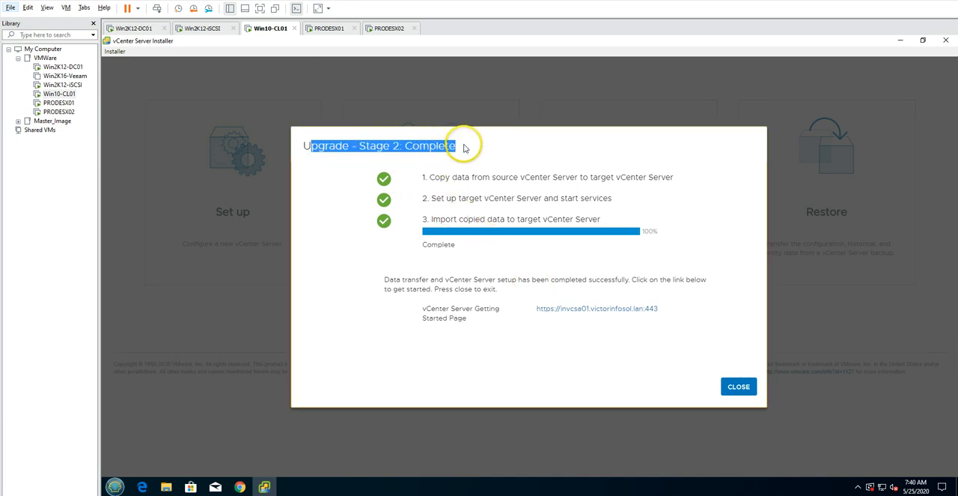
click(498, 158)
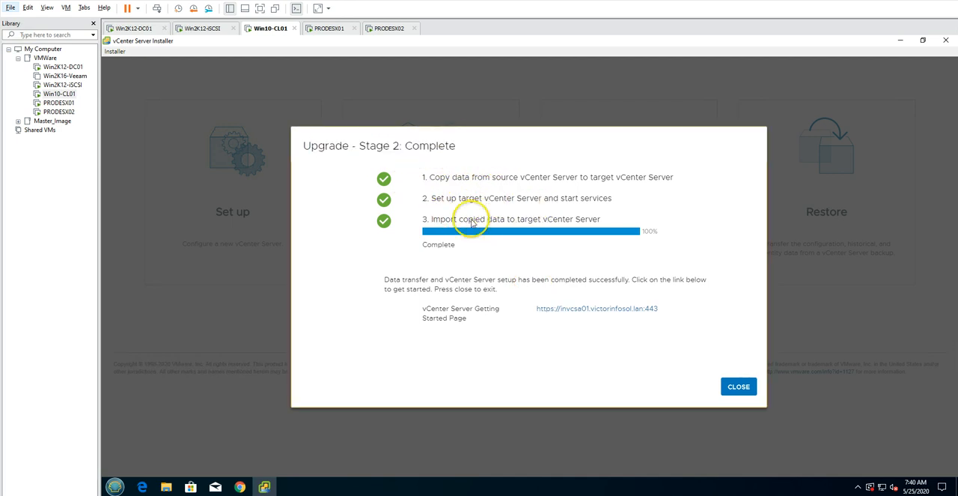
click(740, 388)
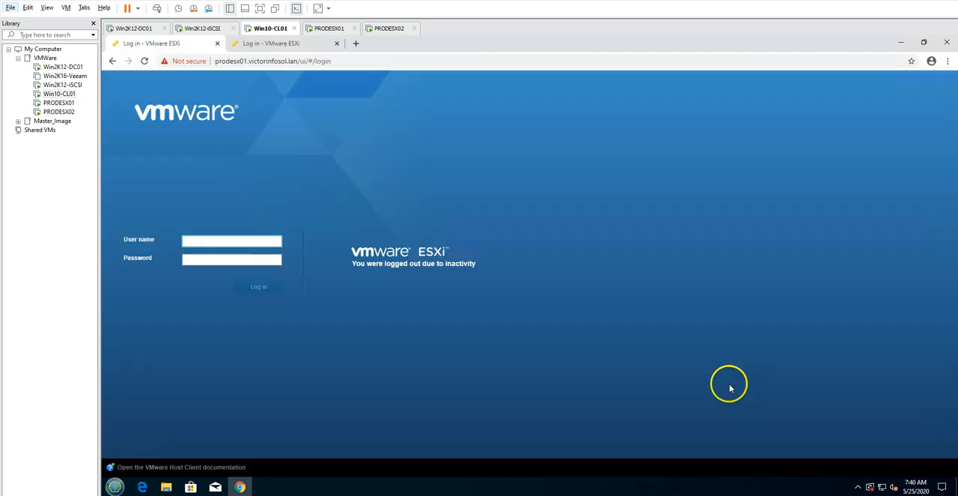
Submit the prodesx01 host login with user name root and the account password
click(244, 239)
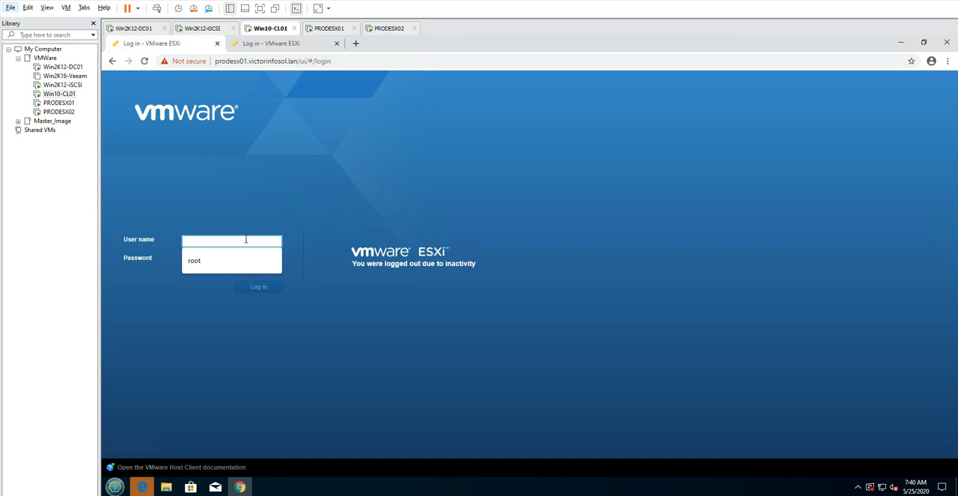
text(root)
key(Tab)
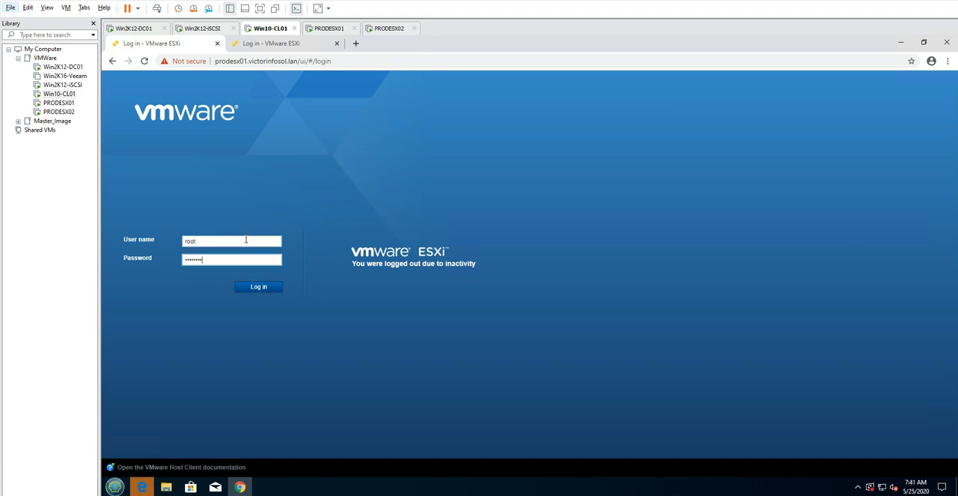
key(Return)
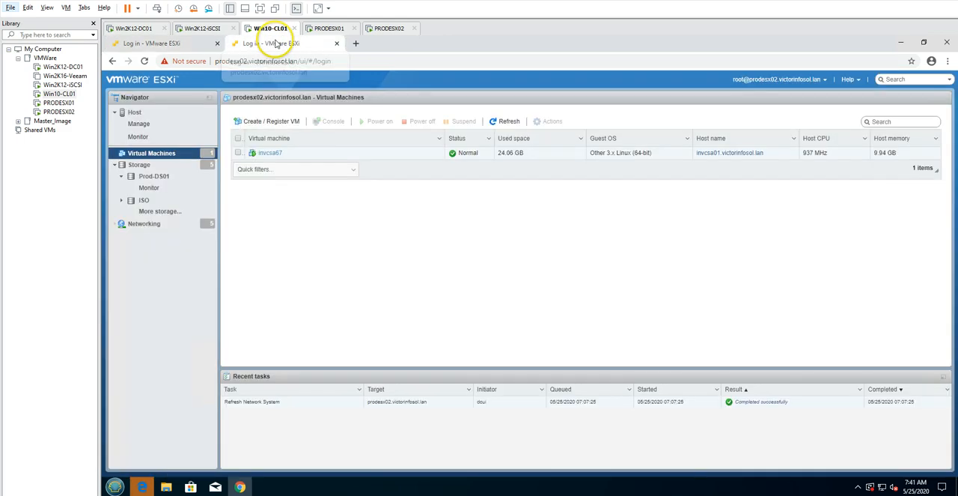
Log in to the prodesx02 host as root with the account password
click(262, 42)
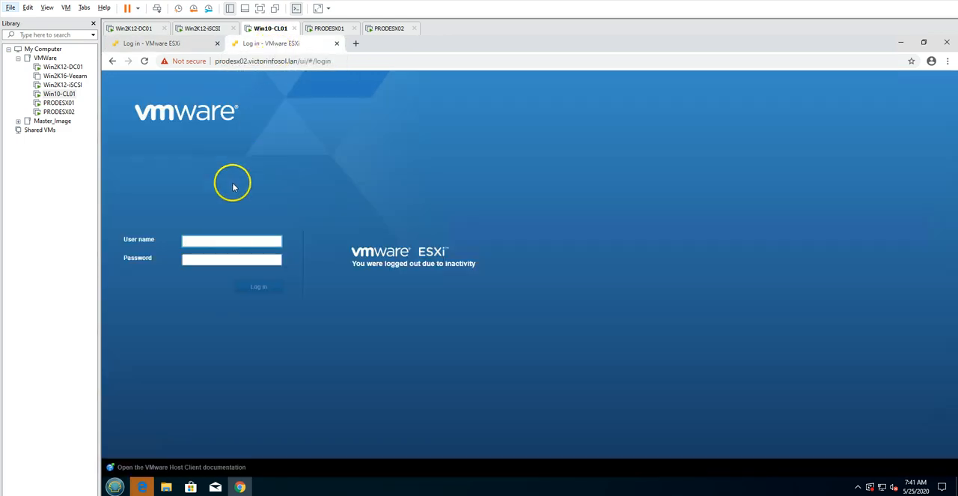
click(217, 243)
text(root)
key(Tab)
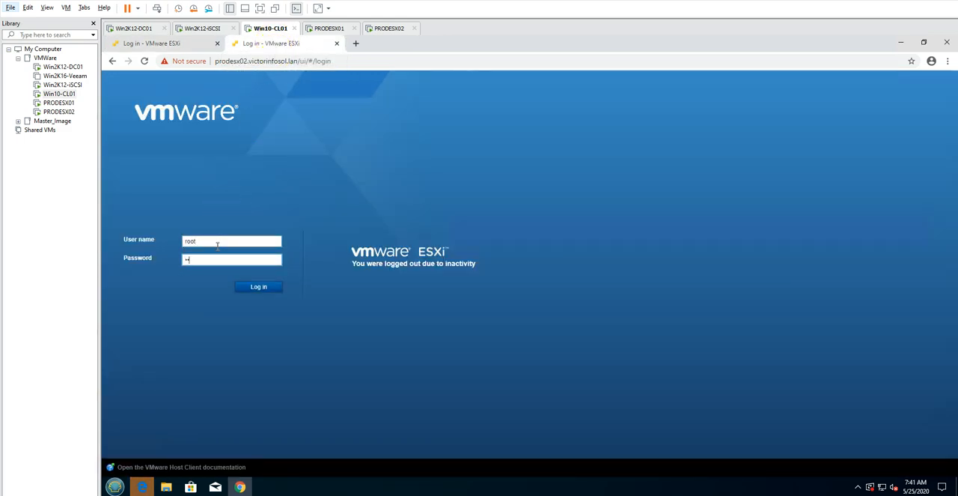
key(Return)
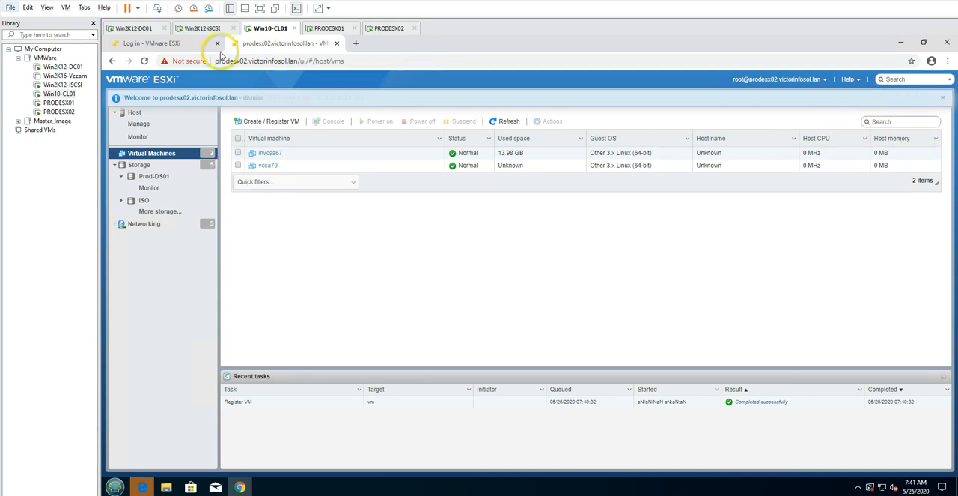
Return to prodesx01, complete the pending login and open the vcsa70 virtual machine
click(141, 43)
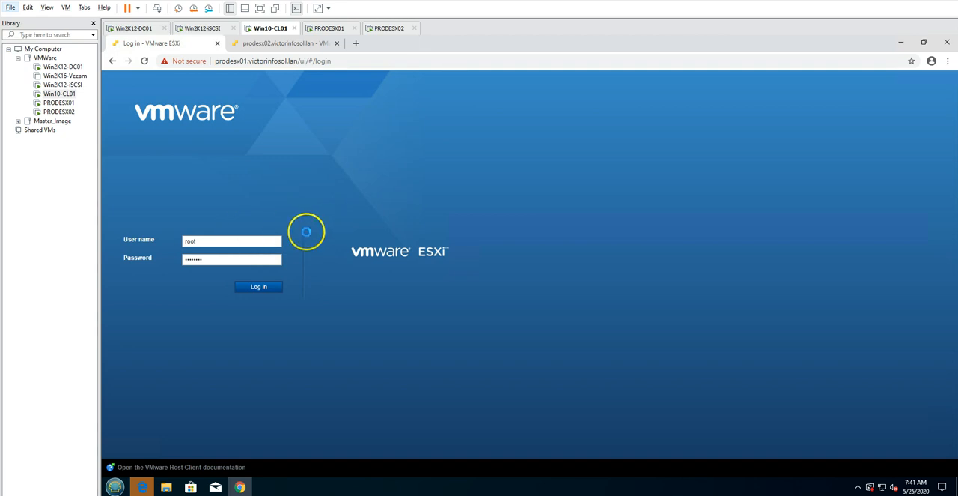
click(258, 287)
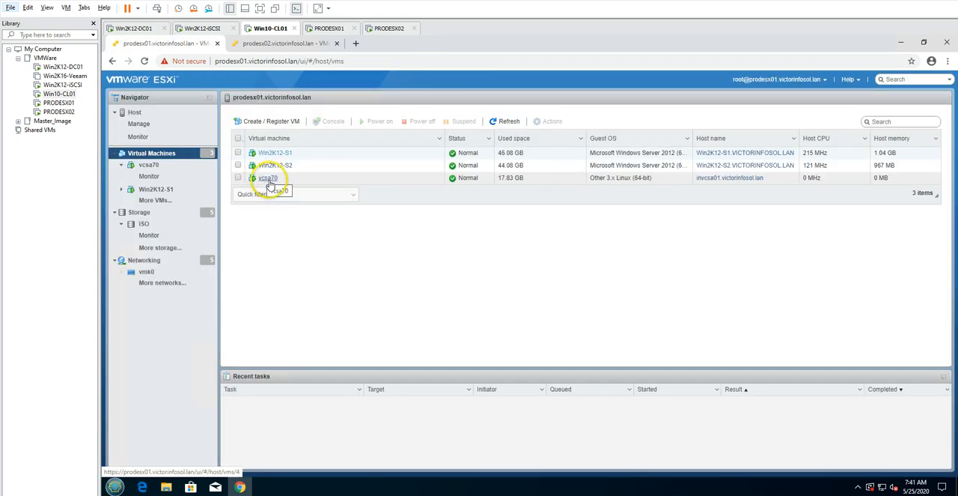
click(270, 178)
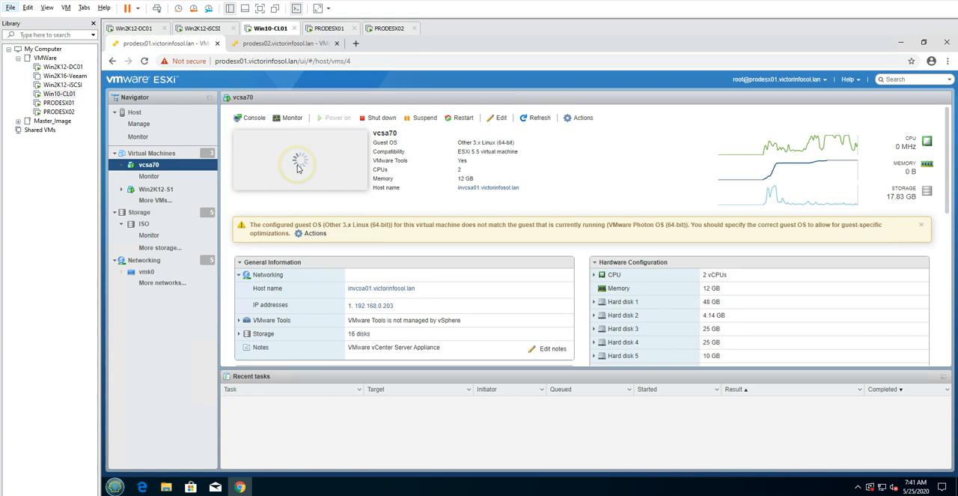
Open the invcsa01 welcome page in a new browser tab and launch the vSphere Client (HTML5)
click(357, 43)
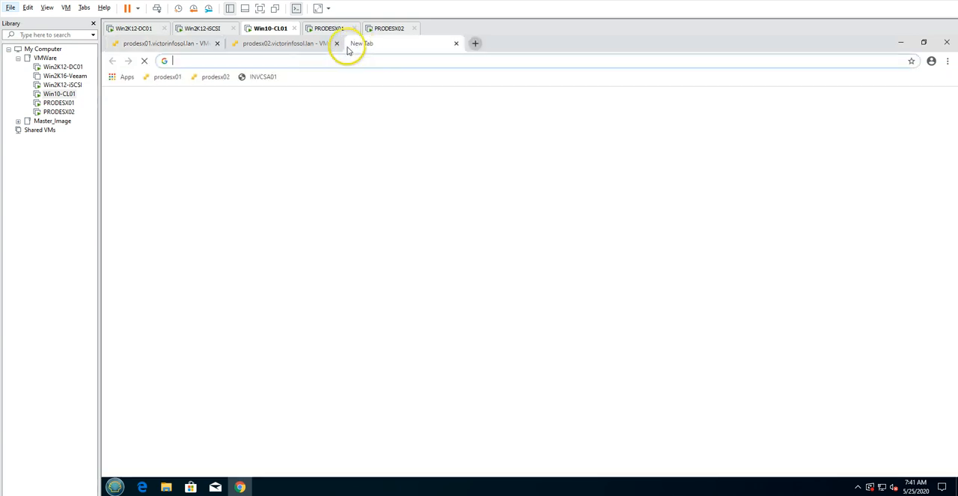
click(263, 77)
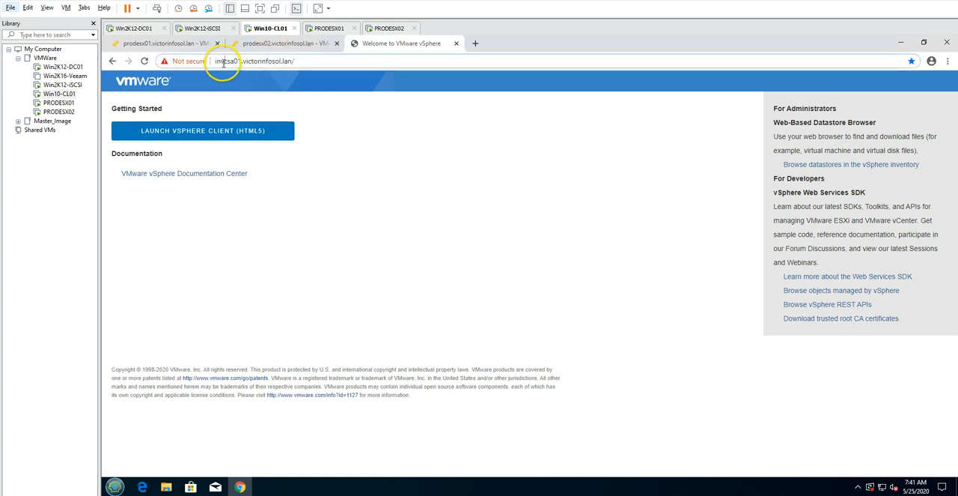
drag(224, 63, 396, 65)
click(389, 118)
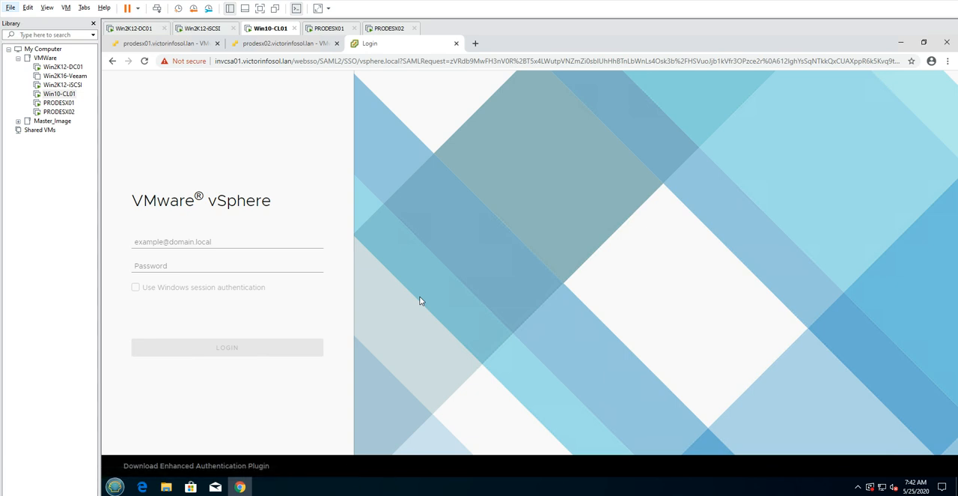
Log in to the vSphere Client with the vsphere.local administrator account and its password
click(173, 242)
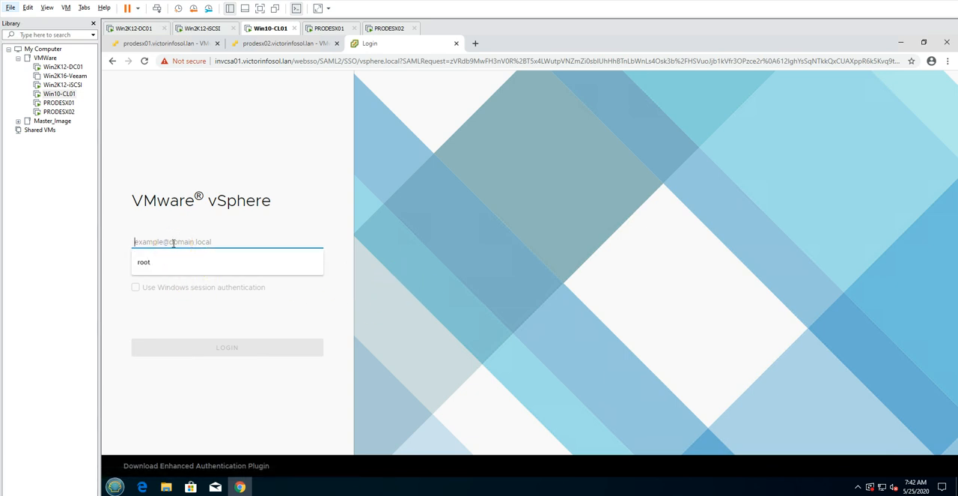
text(Administrator@vsphe)
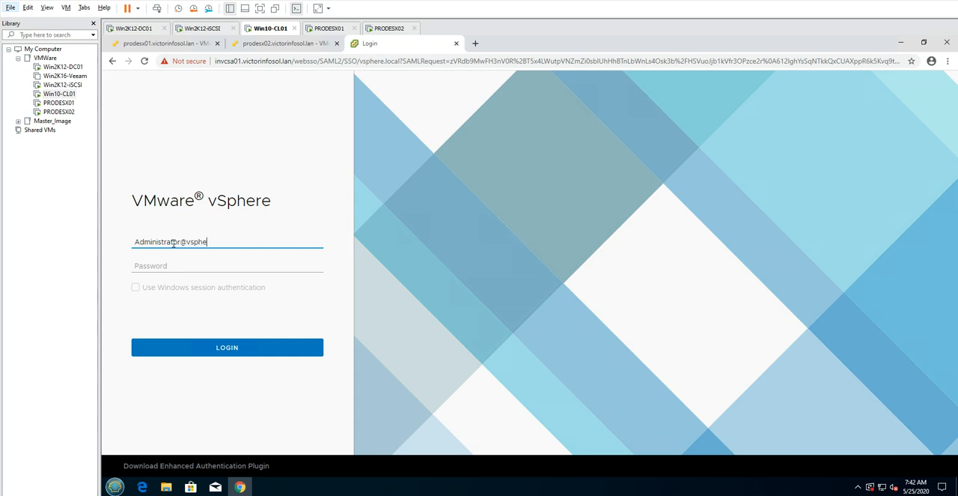
text(cal)
key(Tab)
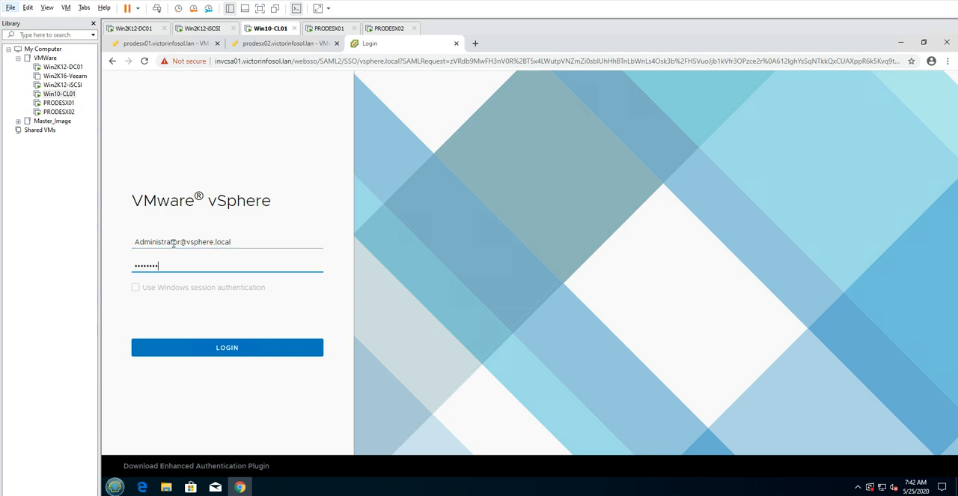
key(Return)
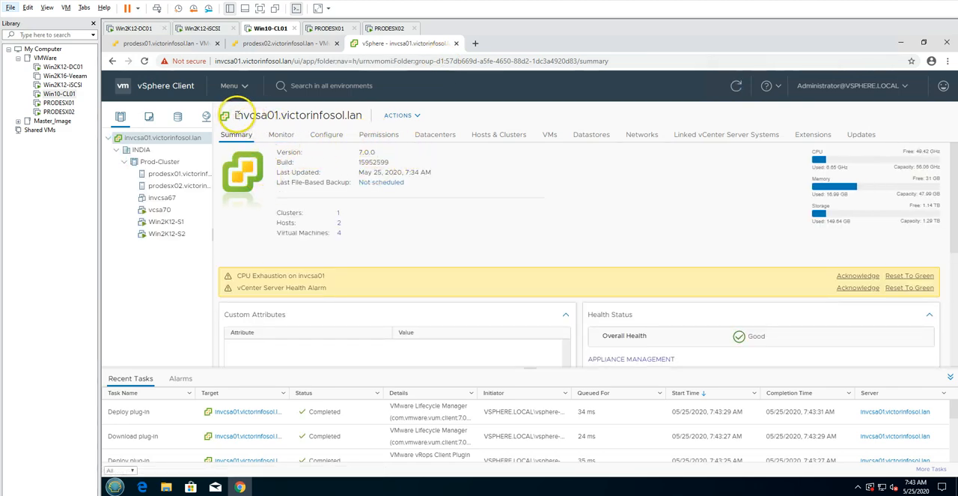
Check the vCenter host name and version on the invcsa01 summary, and dismiss the expiring licenses notification
drag(362, 115, 308, 131)
click(344, 157)
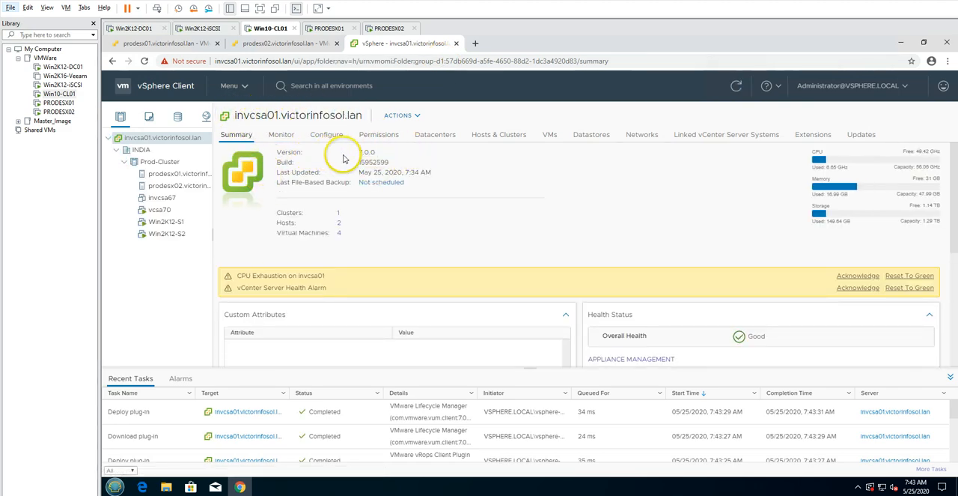
drag(352, 172, 389, 172)
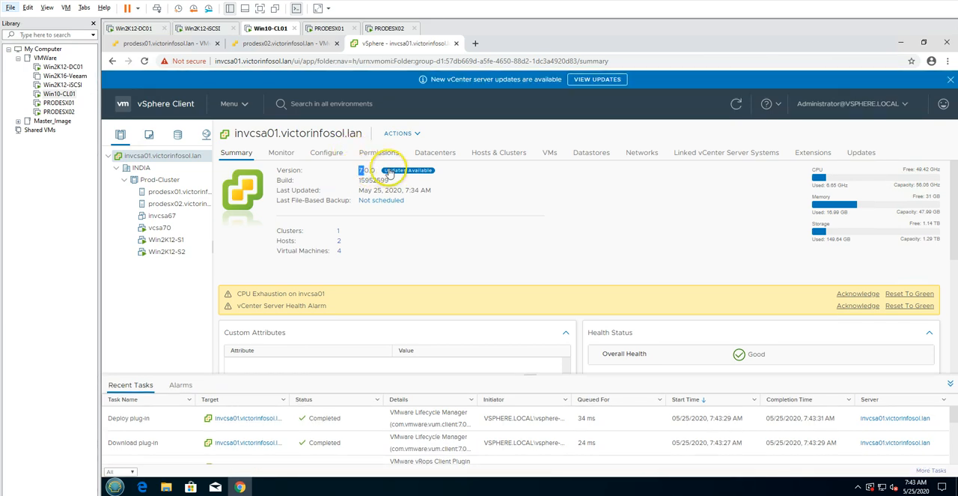
click(353, 171)
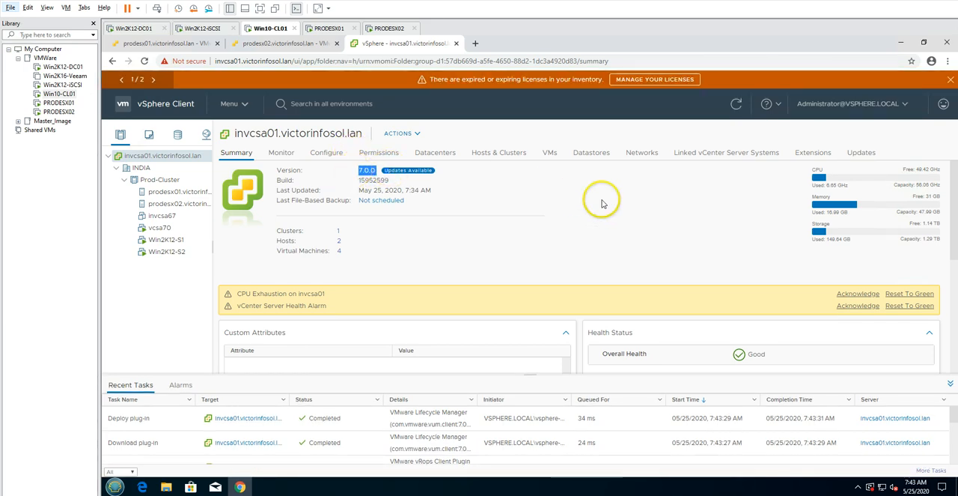
click(949, 80)
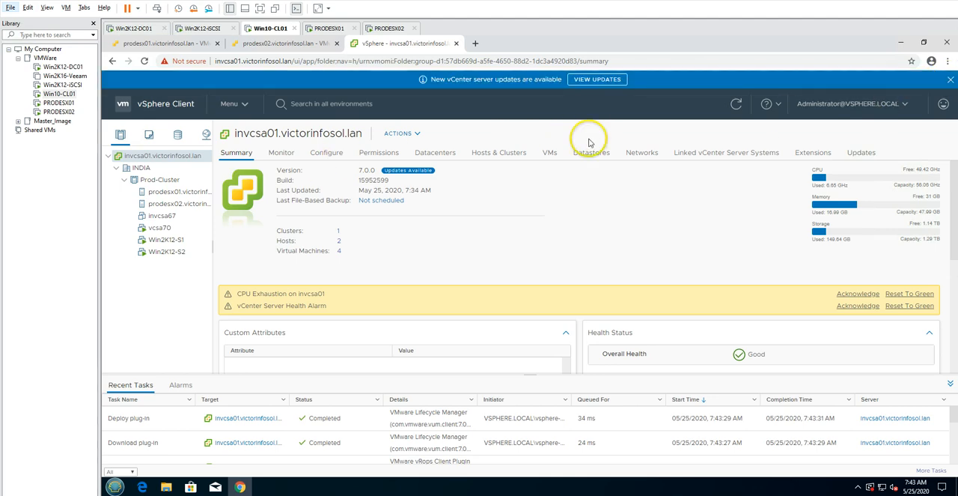
click(476, 45)
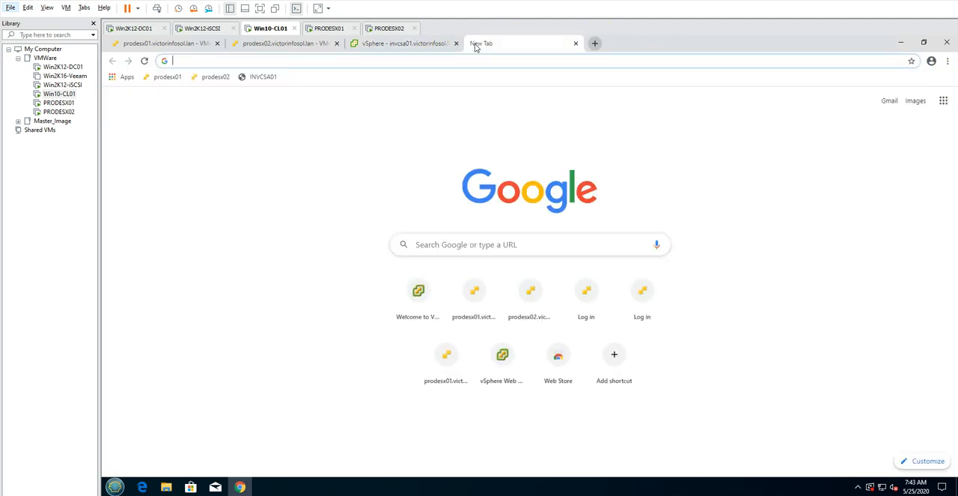
key(ctrl+v)
key(Escape)
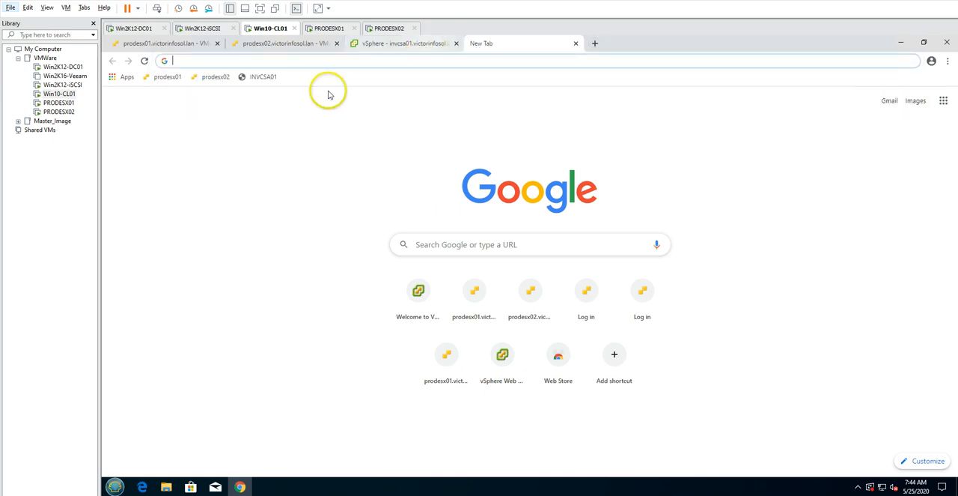
click(263, 78)
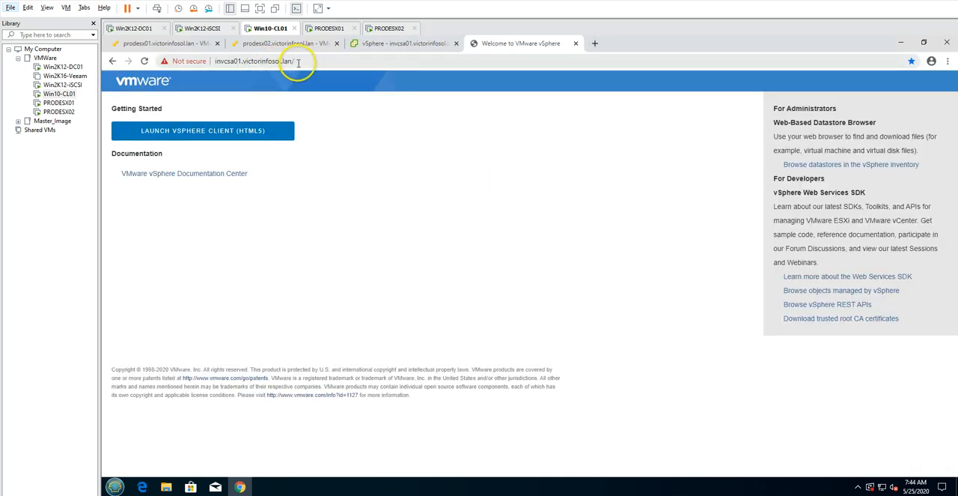
click(312, 62)
click(312, 61)
key(BackSpace)
key(BackSpace)
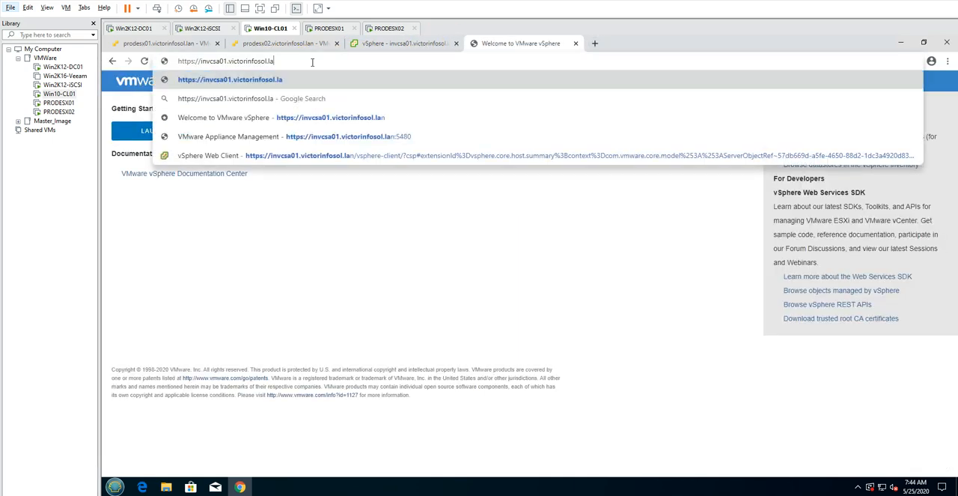
text(n)
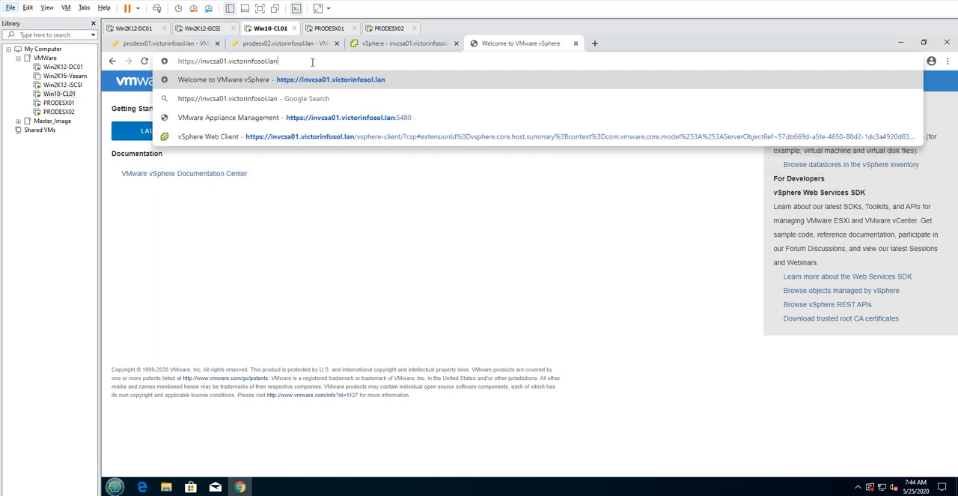
text(:5480)
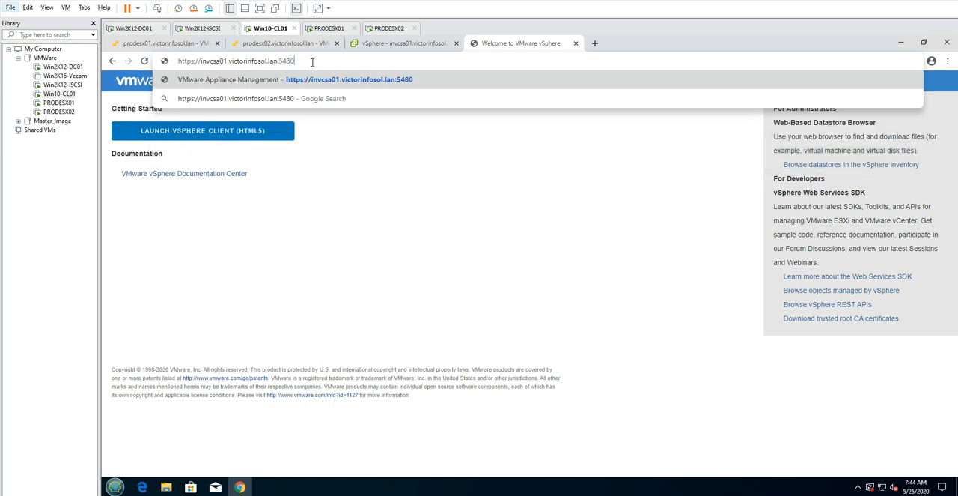
key(Return)
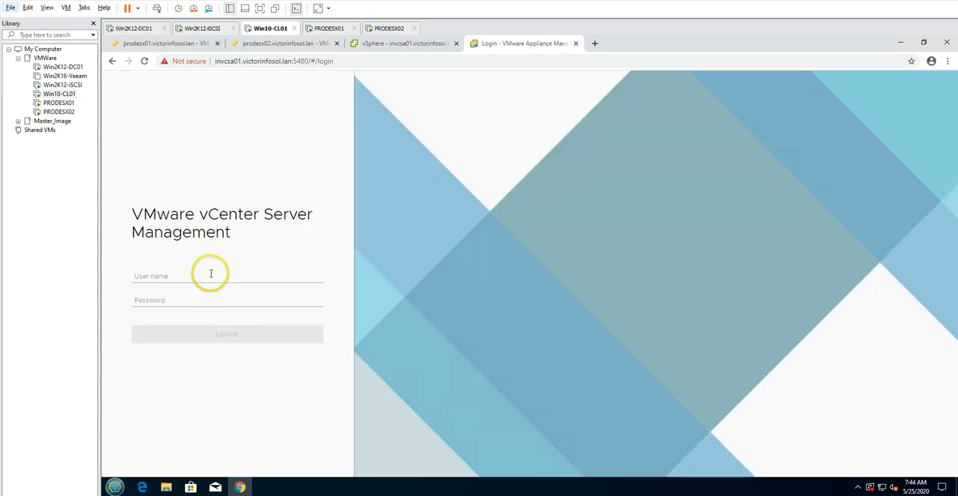
Log in to vCenter Server Management as root with the account password and check the appliance type on the summary
click(211, 274)
text(root)
key(Tab)
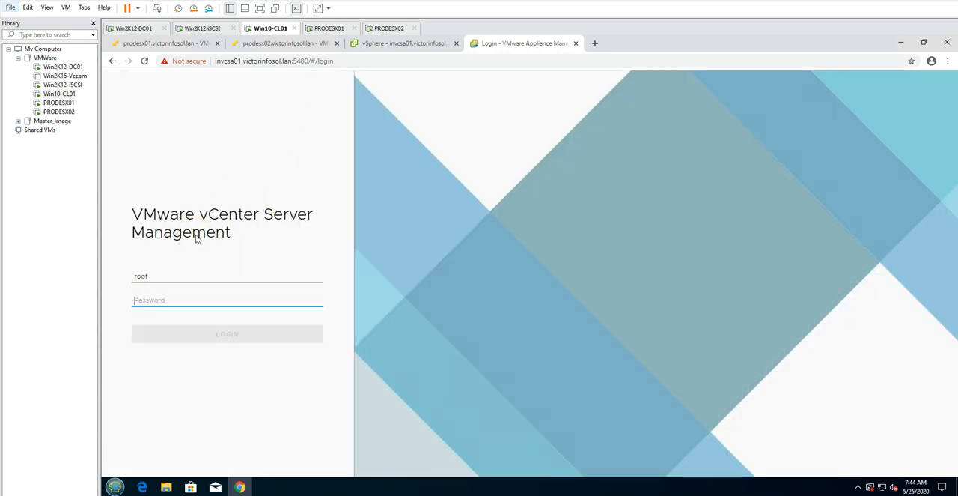
text(•••)
key(Return)
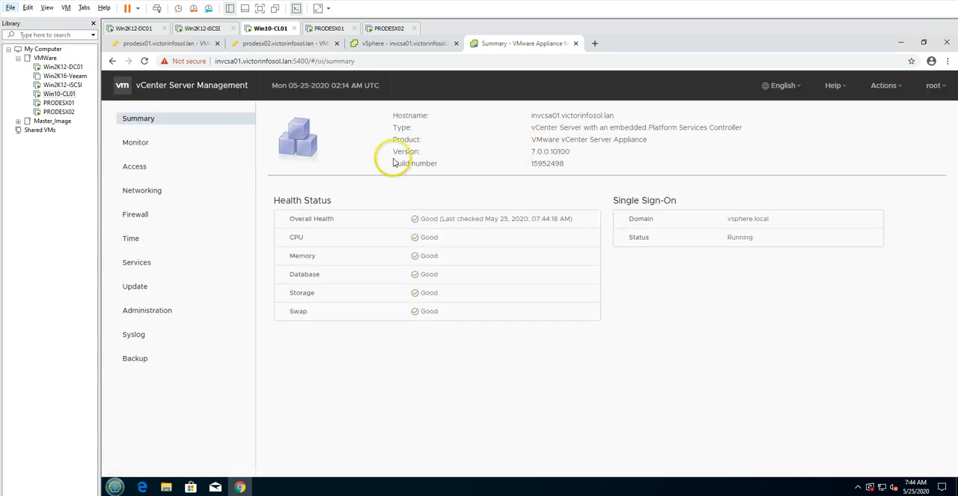
drag(536, 140, 748, 133)
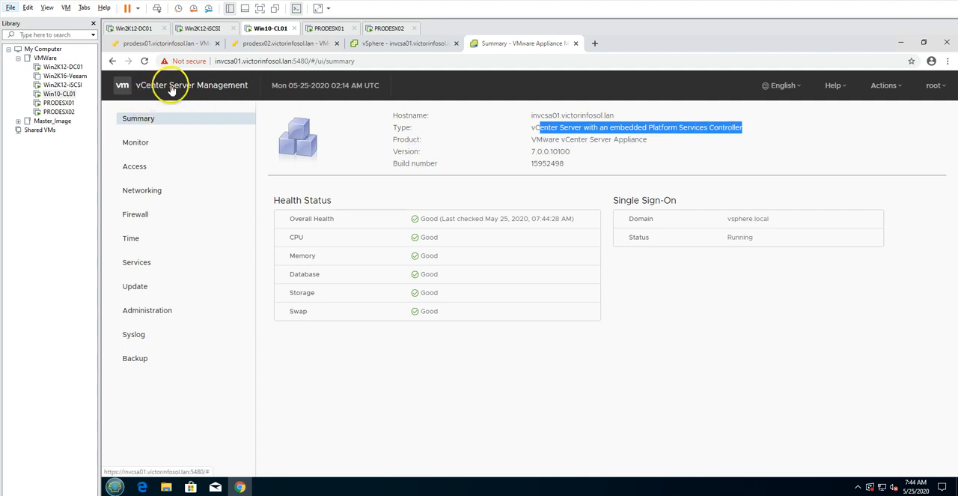
Return to the vSphere Client and reset the CPU Exhaustion and vCenter Server Health alarms to green
click(385, 45)
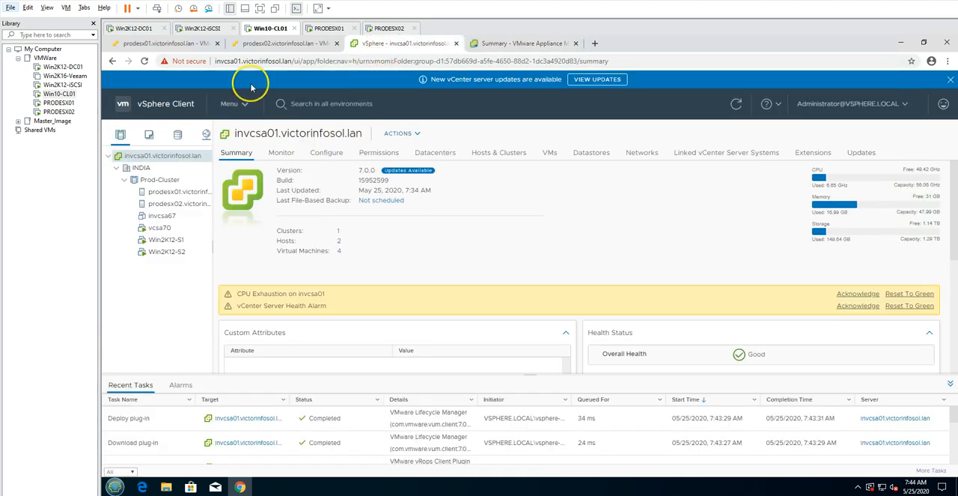
click(907, 295)
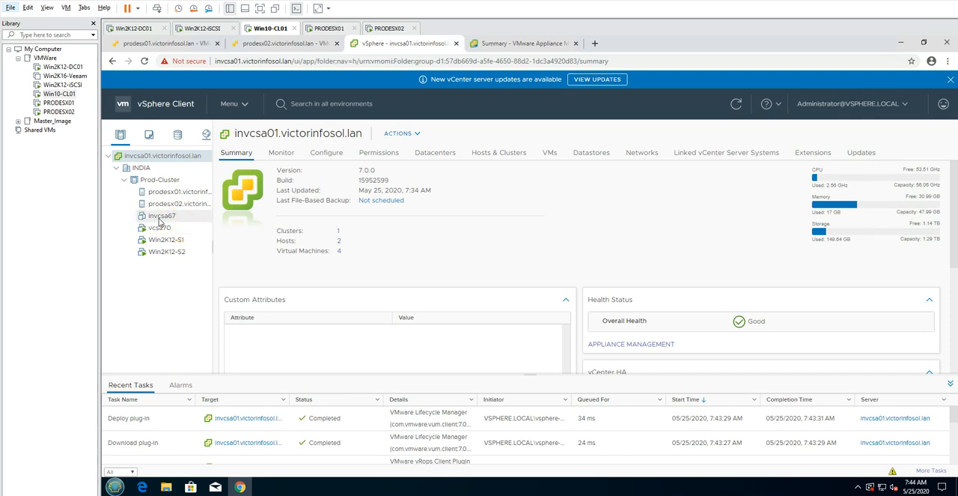
View the summaries of the invcsa67 and vcsa70 virtual machines and of Prod-Cluster in the inventory
click(159, 218)
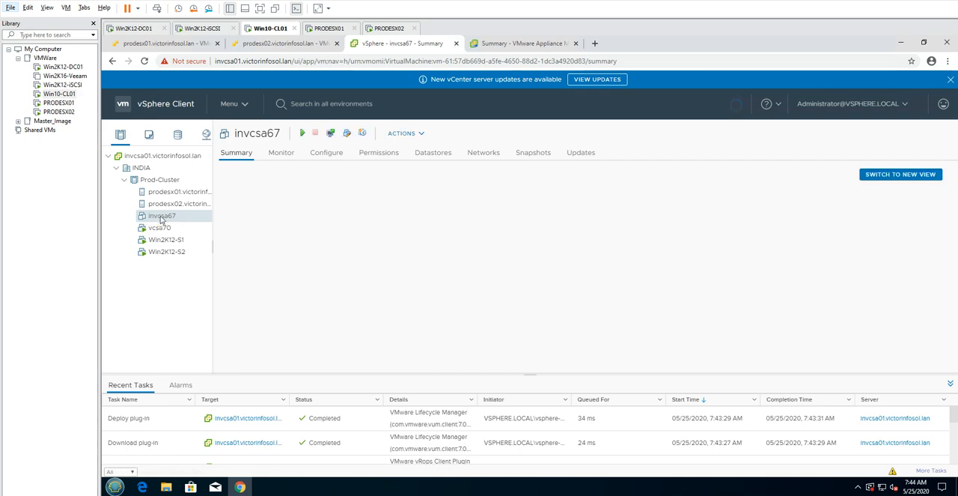
click(159, 228)
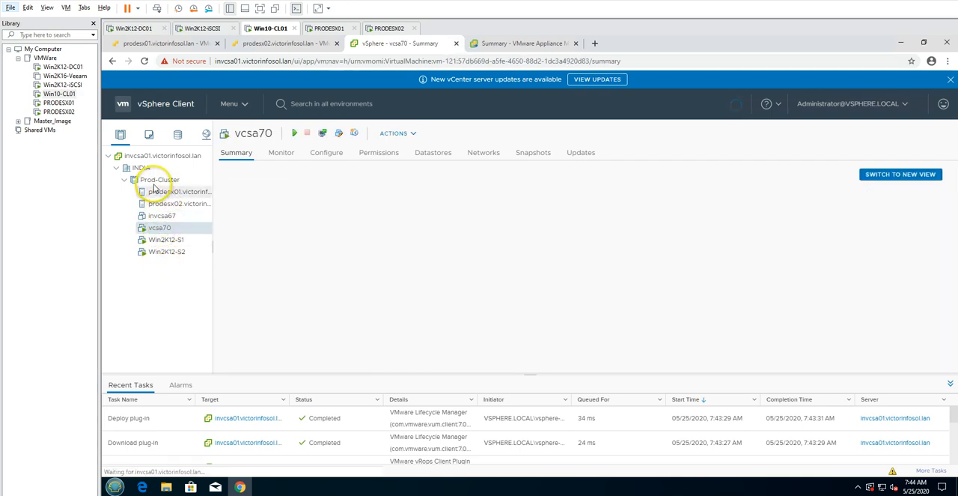
click(155, 180)
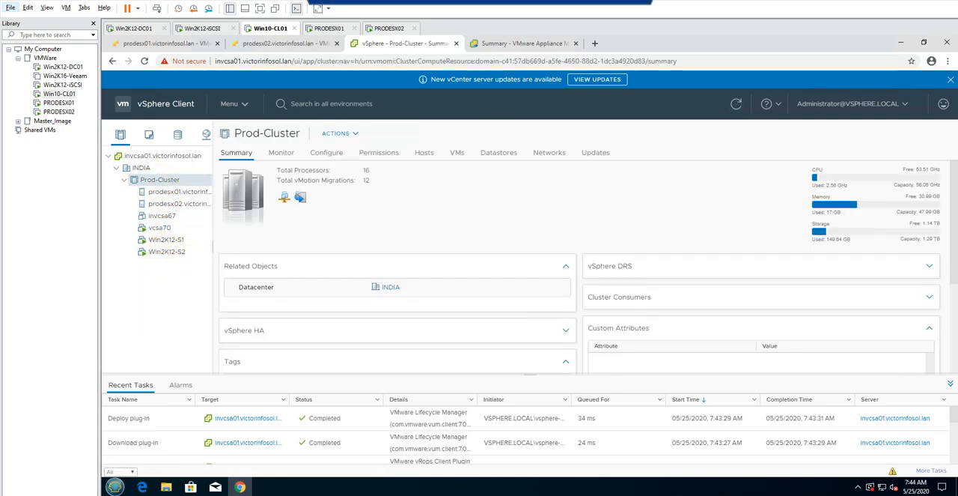